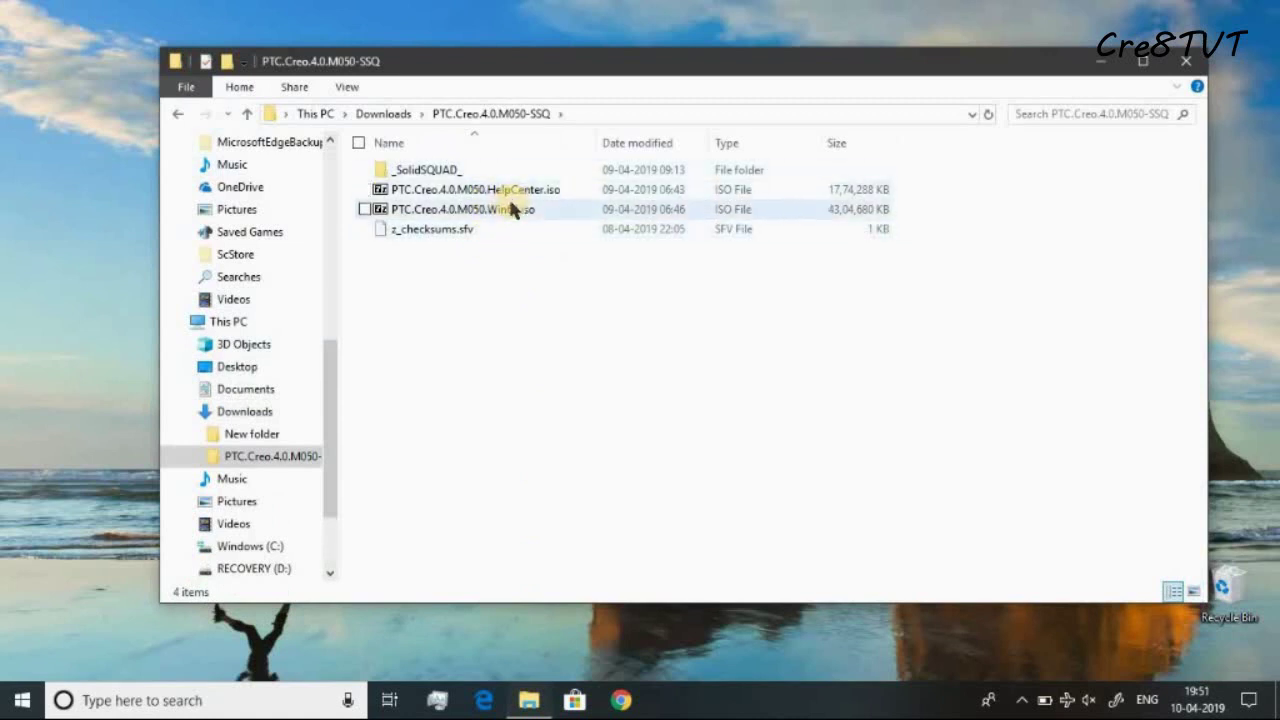
right_click(514, 208)
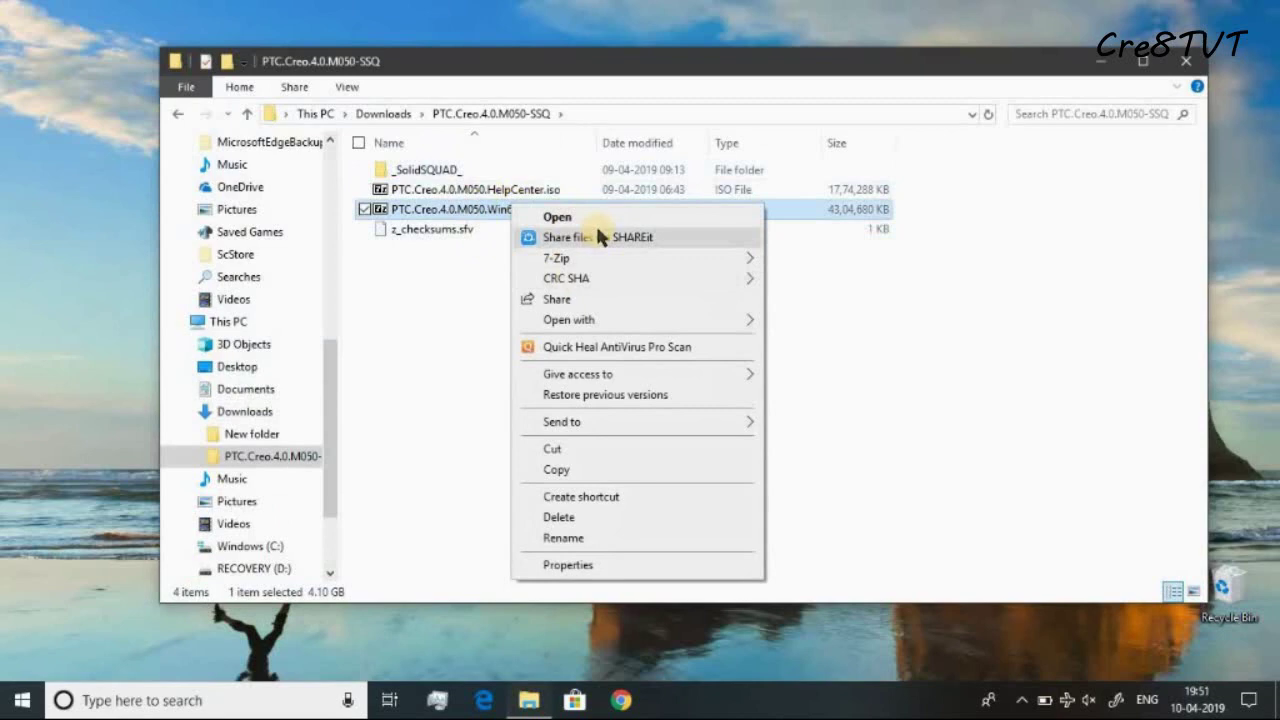
left_click(403, 255)
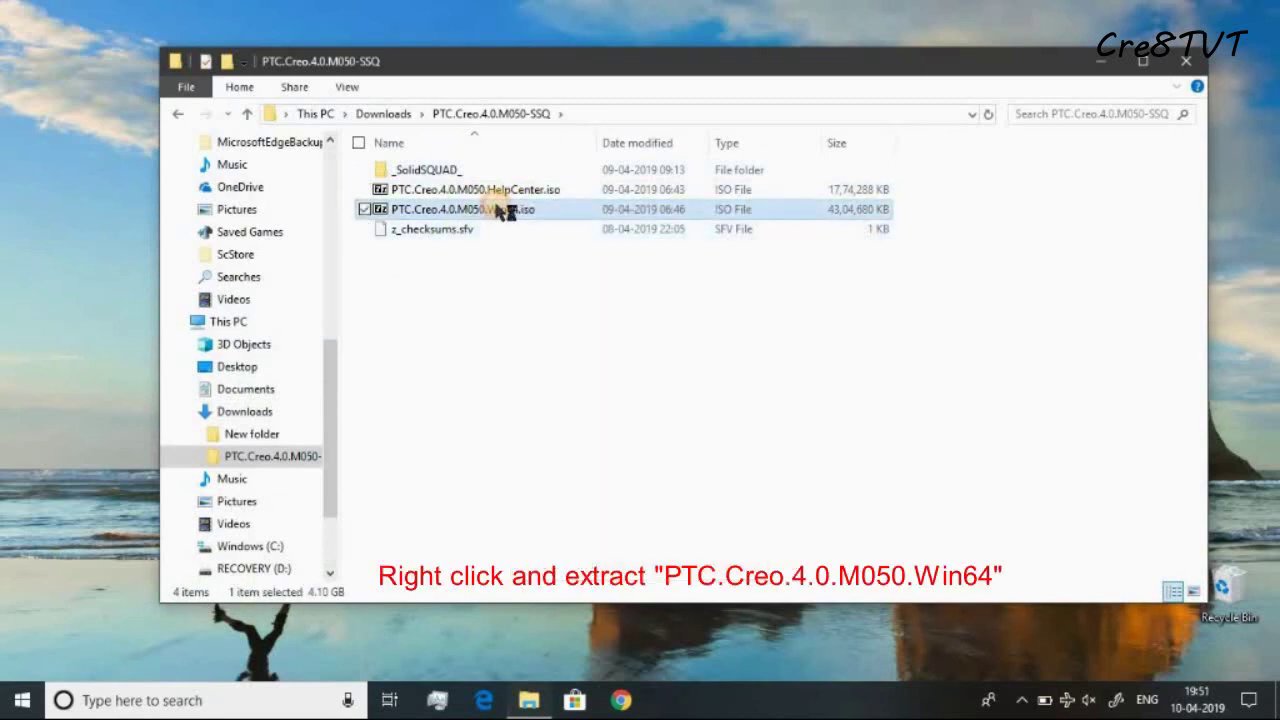
double_click(503, 210)
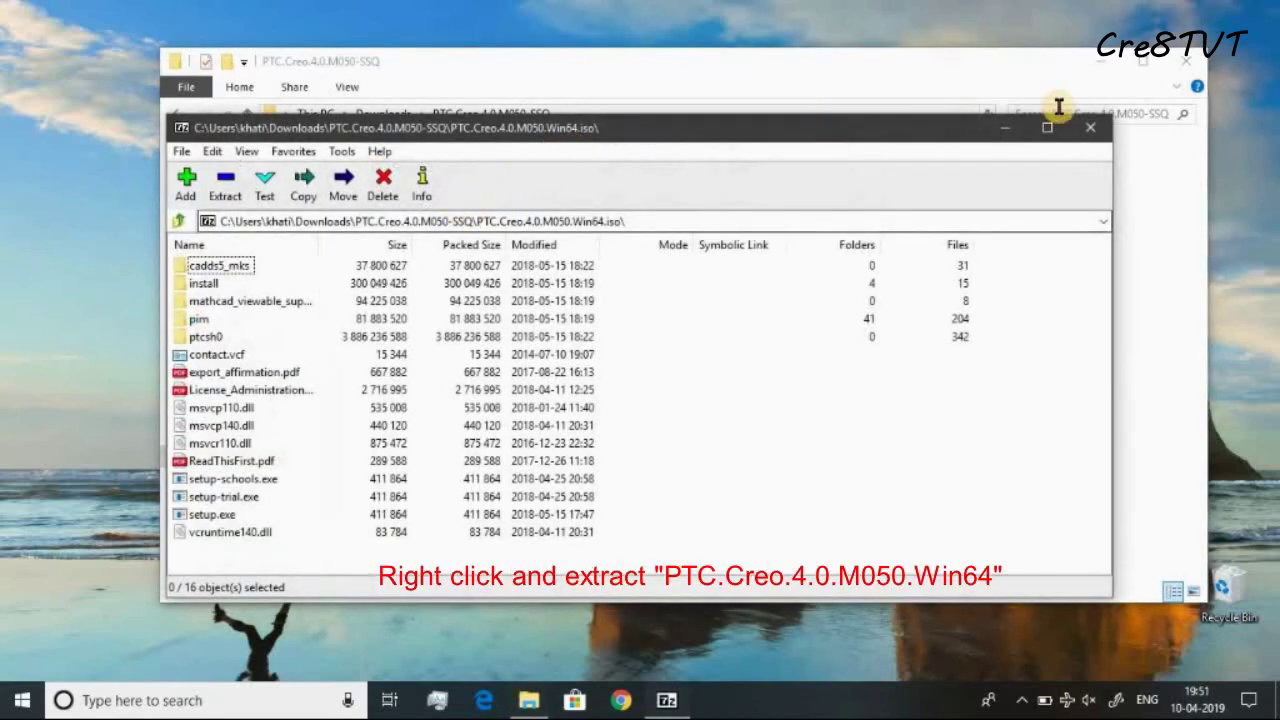
left_click(1090, 127)
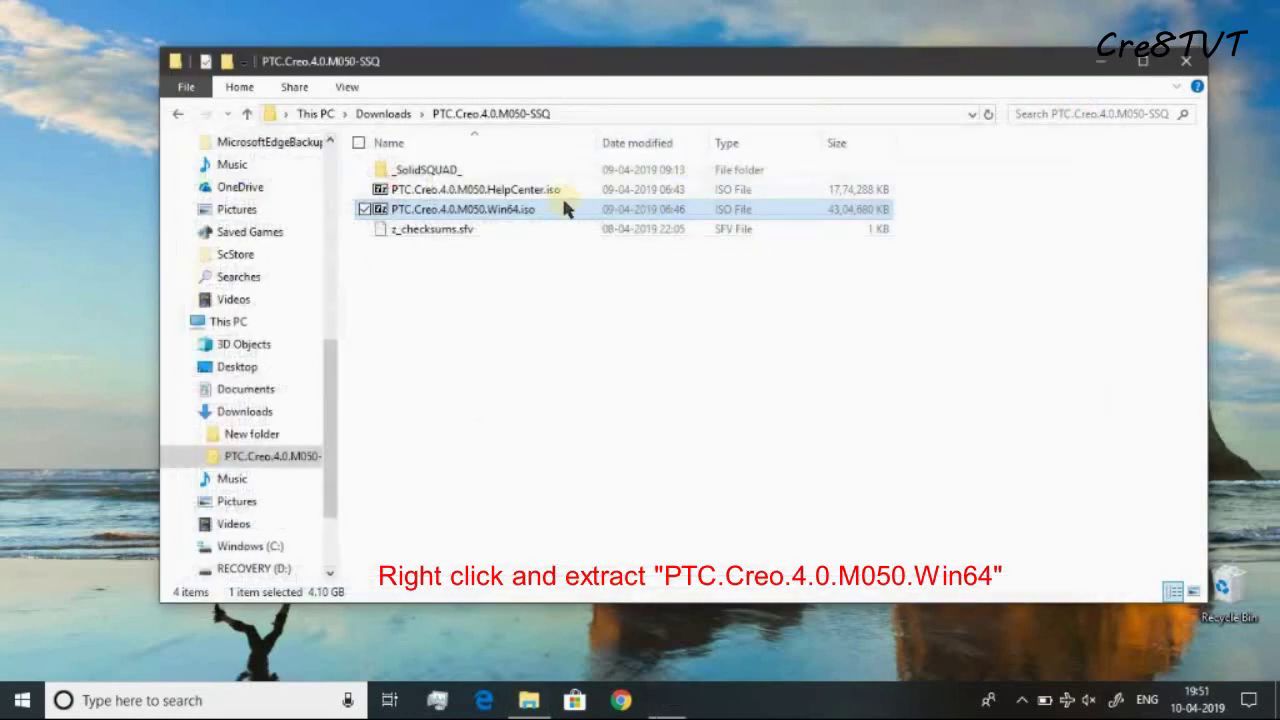
- Extract PTC.Creo.4.0.M050.Win64.iso with 7-Zip into its own PTC.Creo.4.0.M050.Win64 folder
right_click(473, 210)
mouse_move(574, 256)
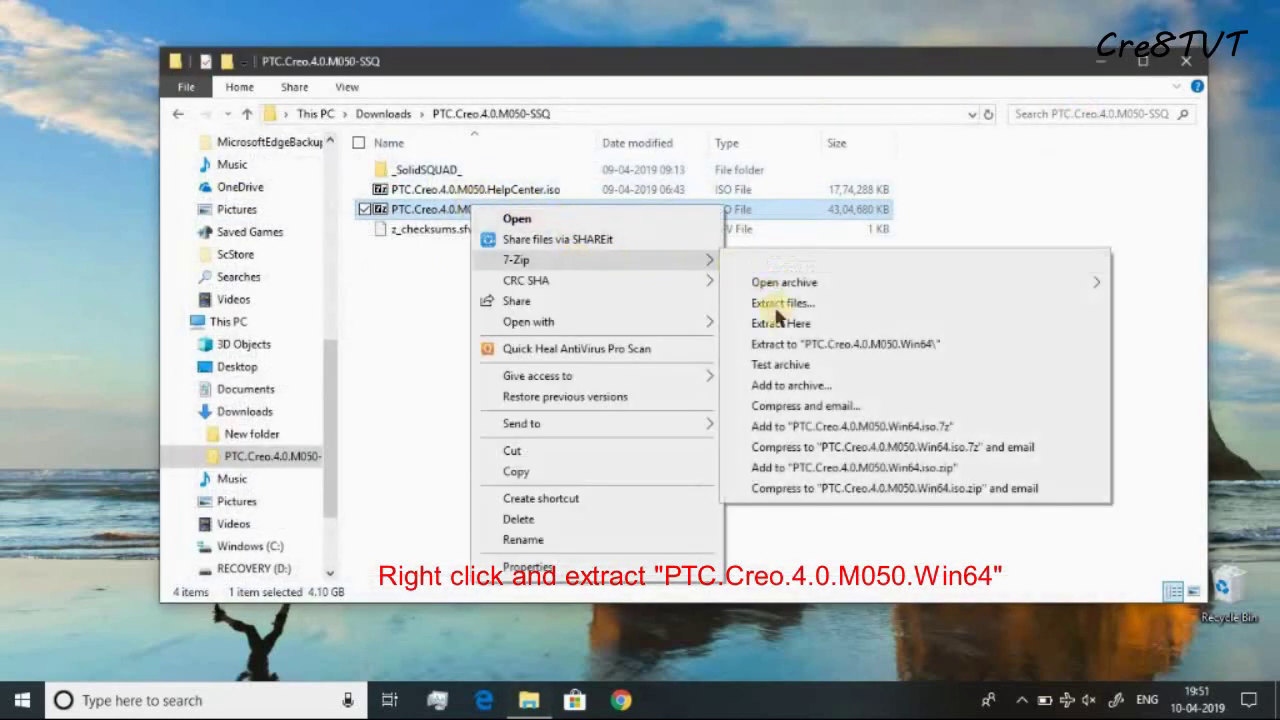
left_click(795, 344)
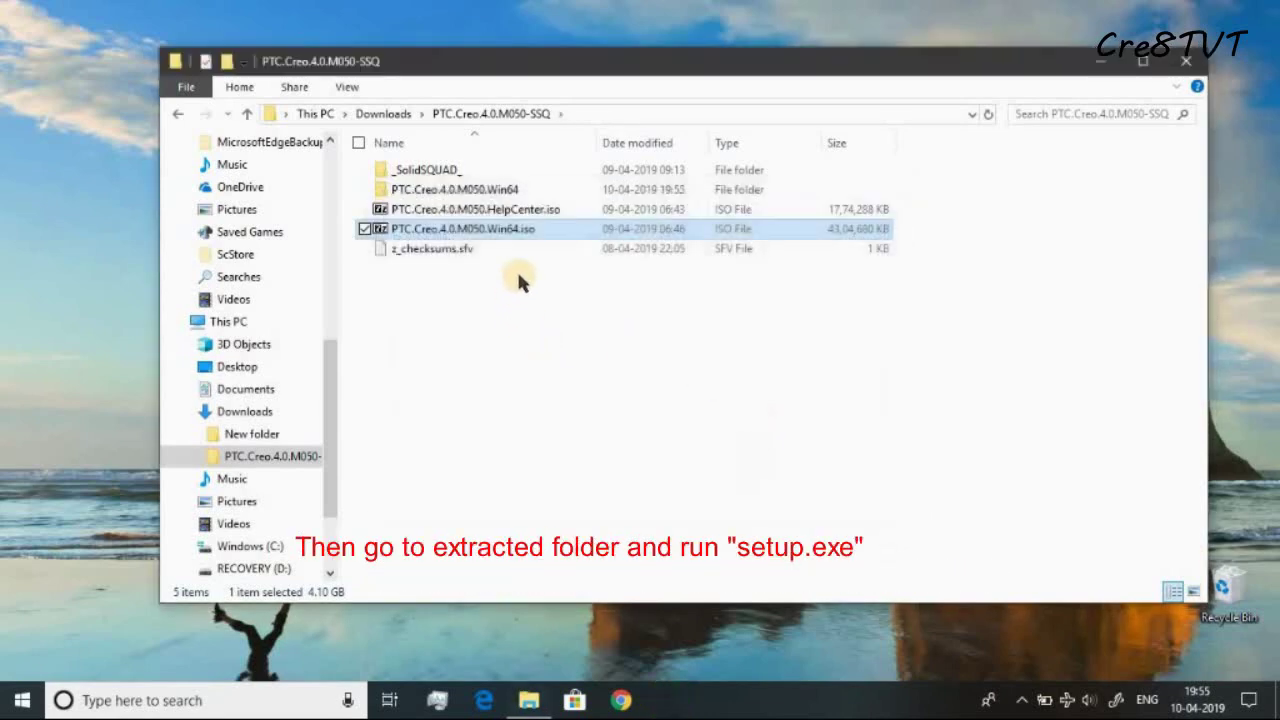
- Refresh the file list and run setup.exe from the extracted PTC.Creo.4.0.M050.Win64 folder
right_click(494, 310)
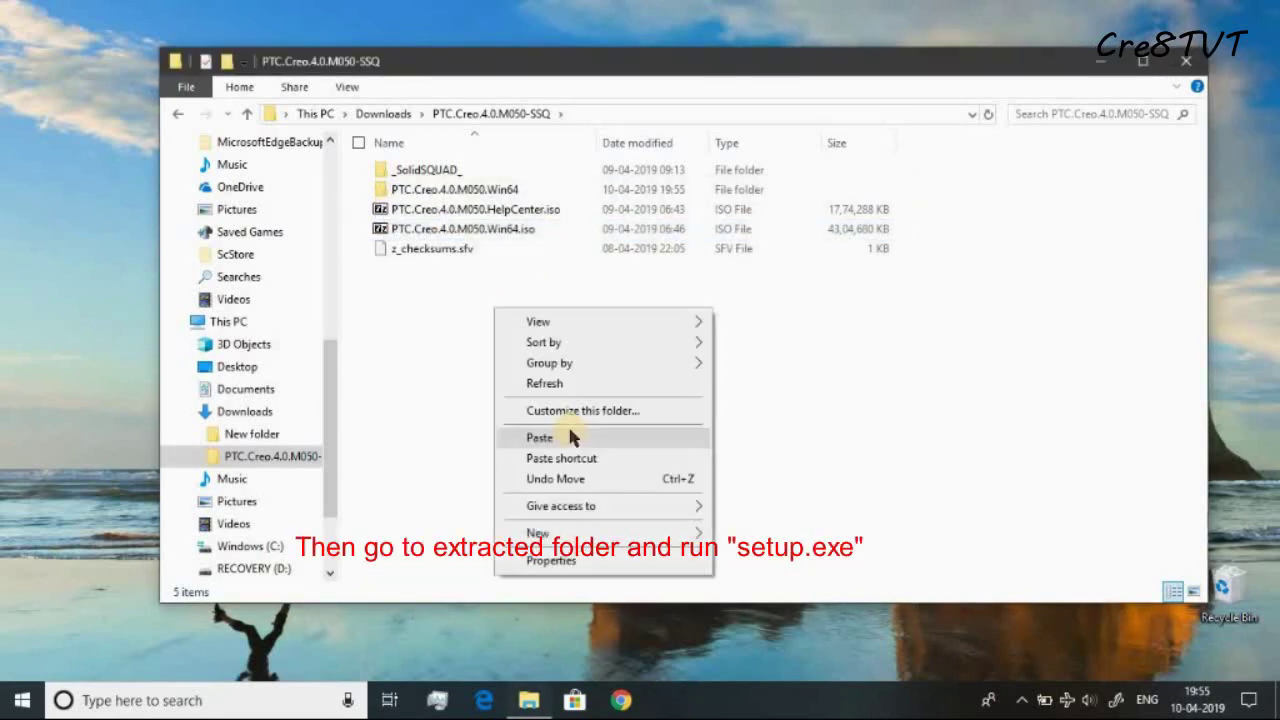
left_click(578, 390)
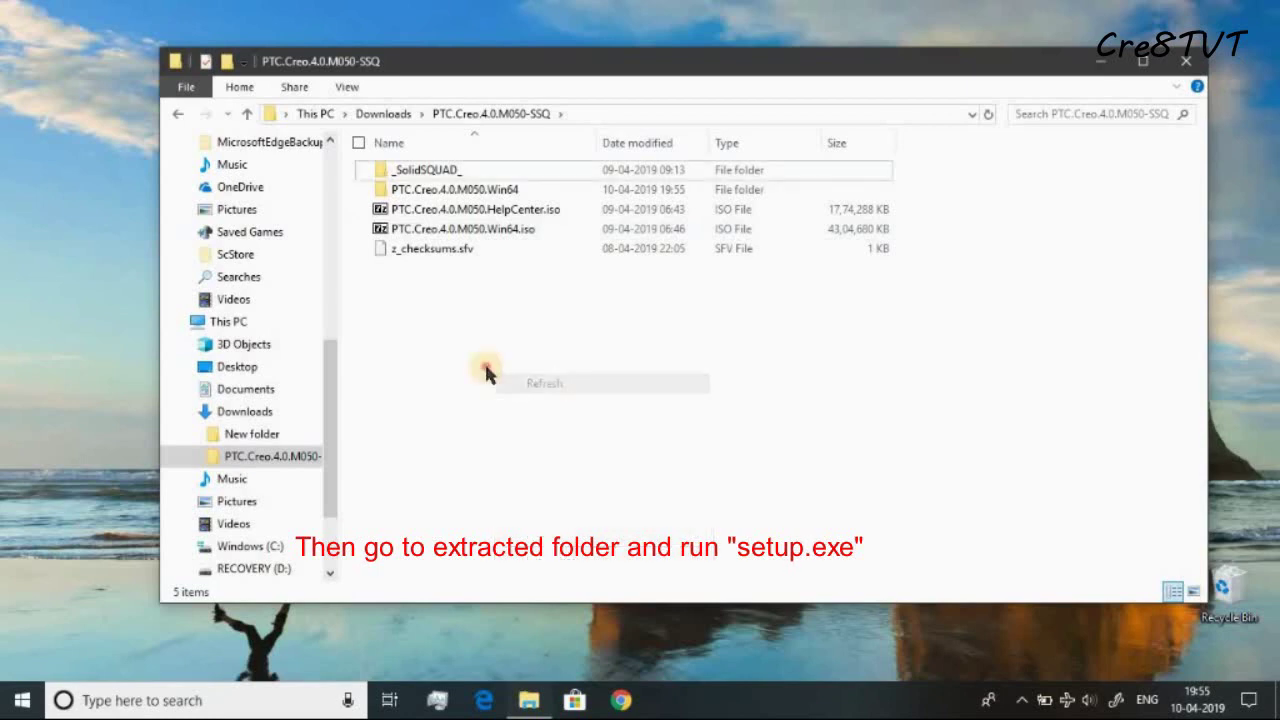
left_click(499, 191)
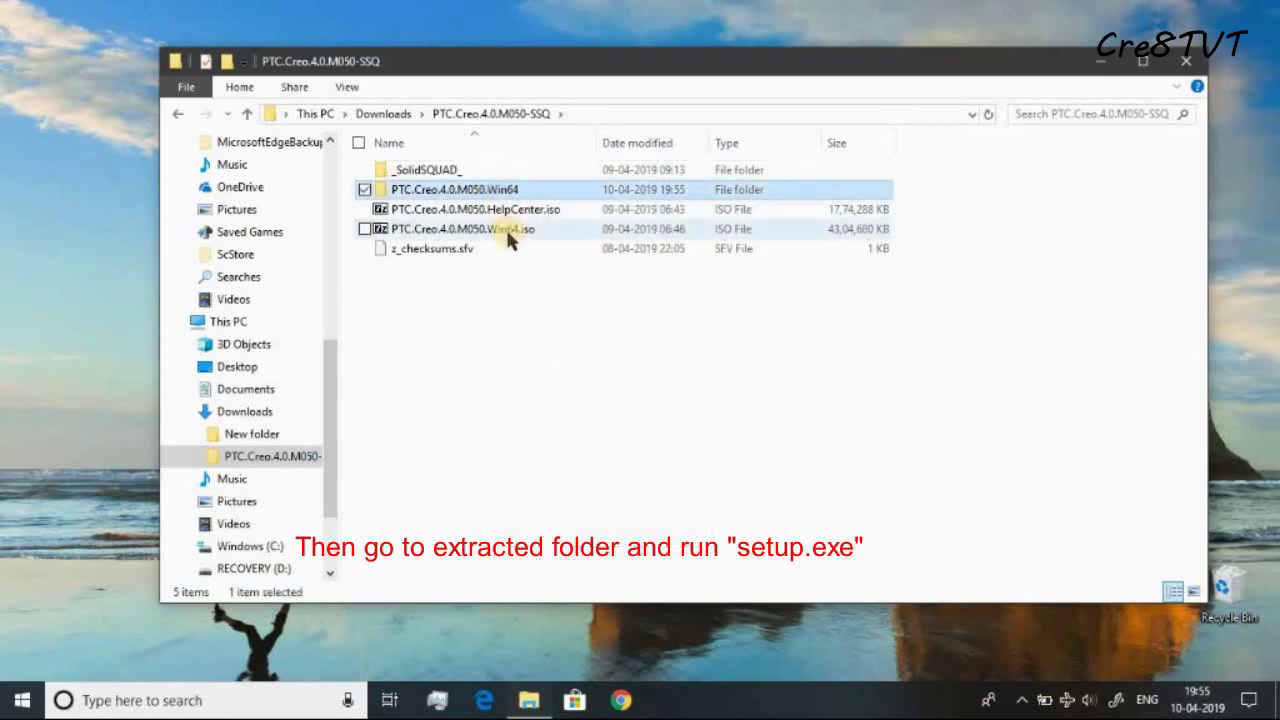
right_click(514, 191)
left_click(495, 191)
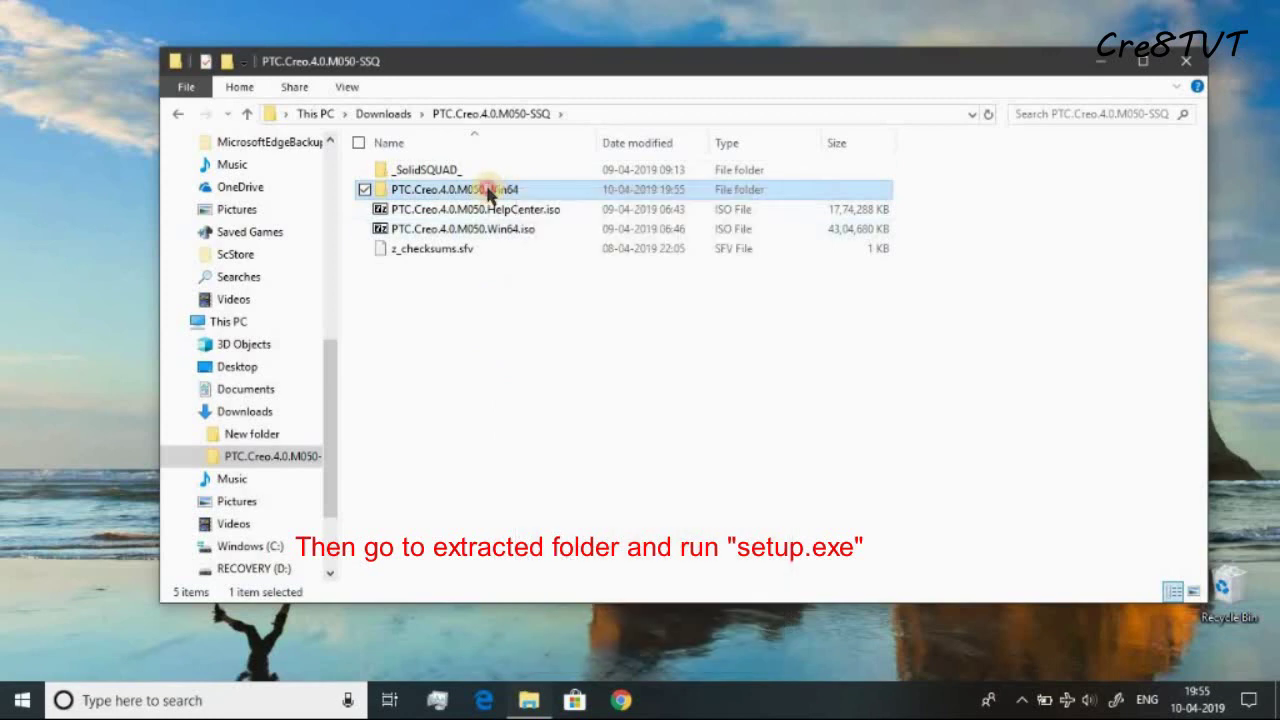
double_click(490, 192)
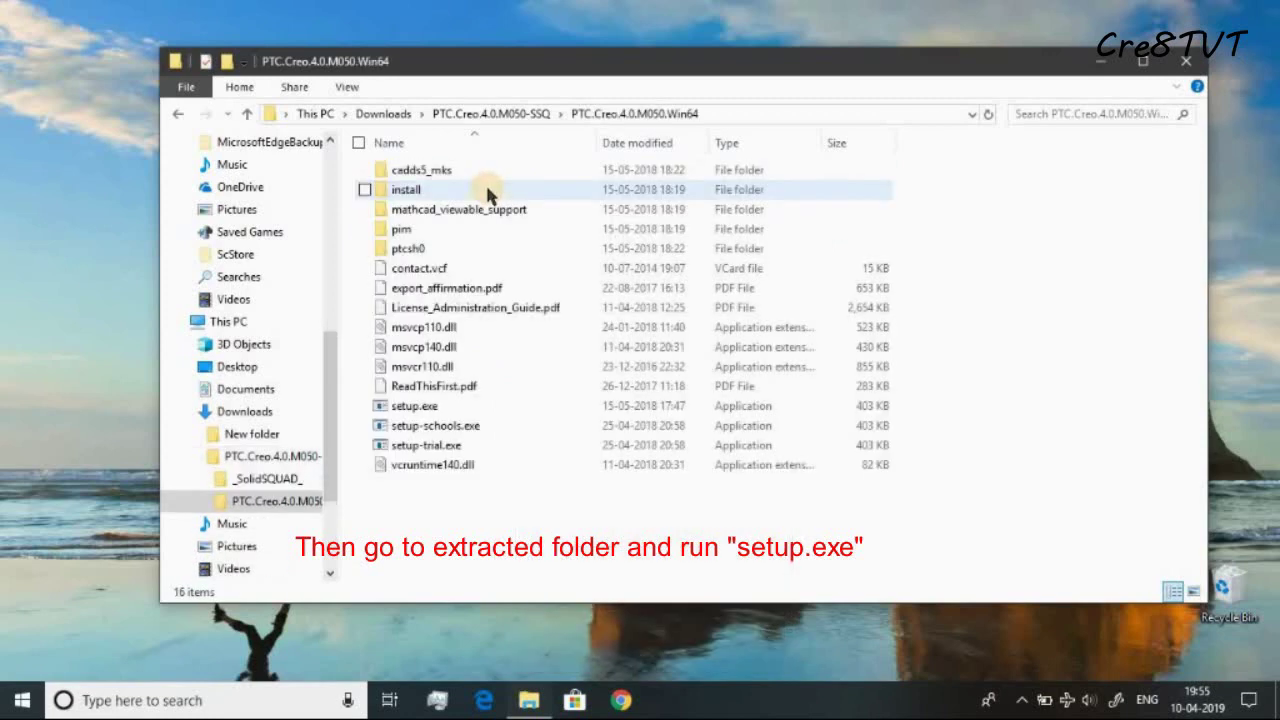
double_click(441, 412)
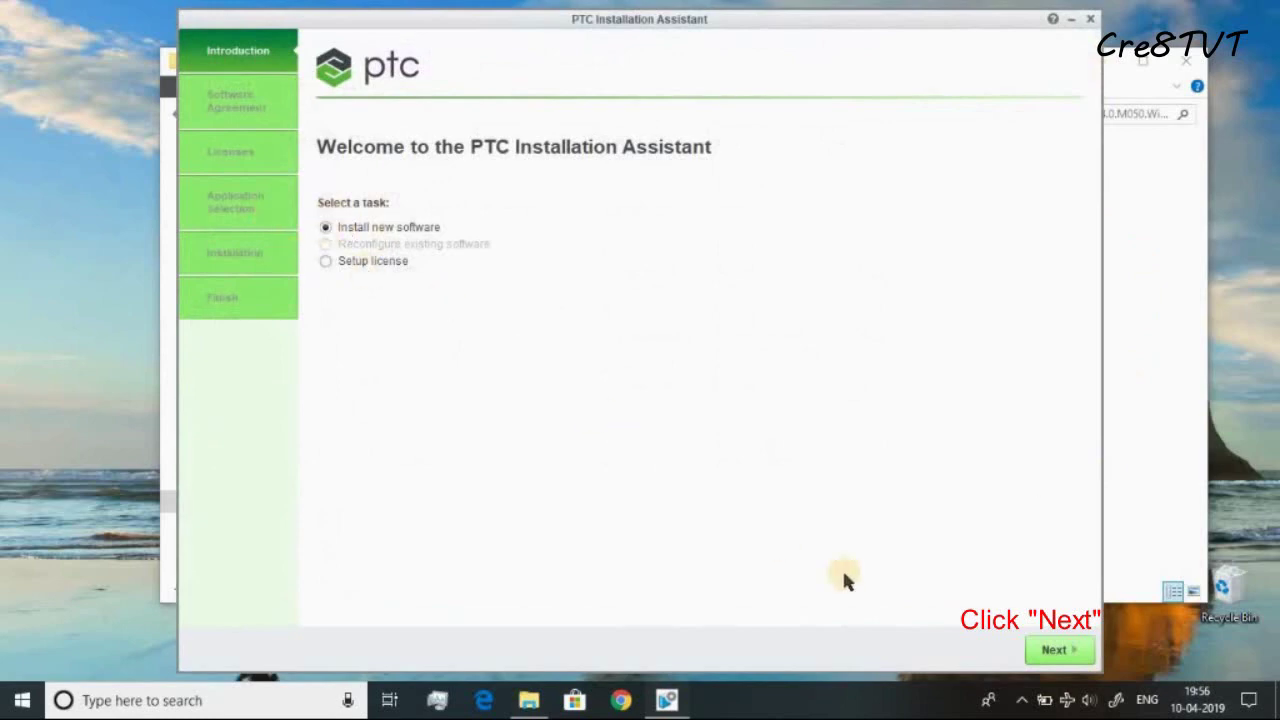
- Proceed with installing new software, accepting the software license agreement and the export compliance confirmation, up to License Identification
left_click(1074, 656)
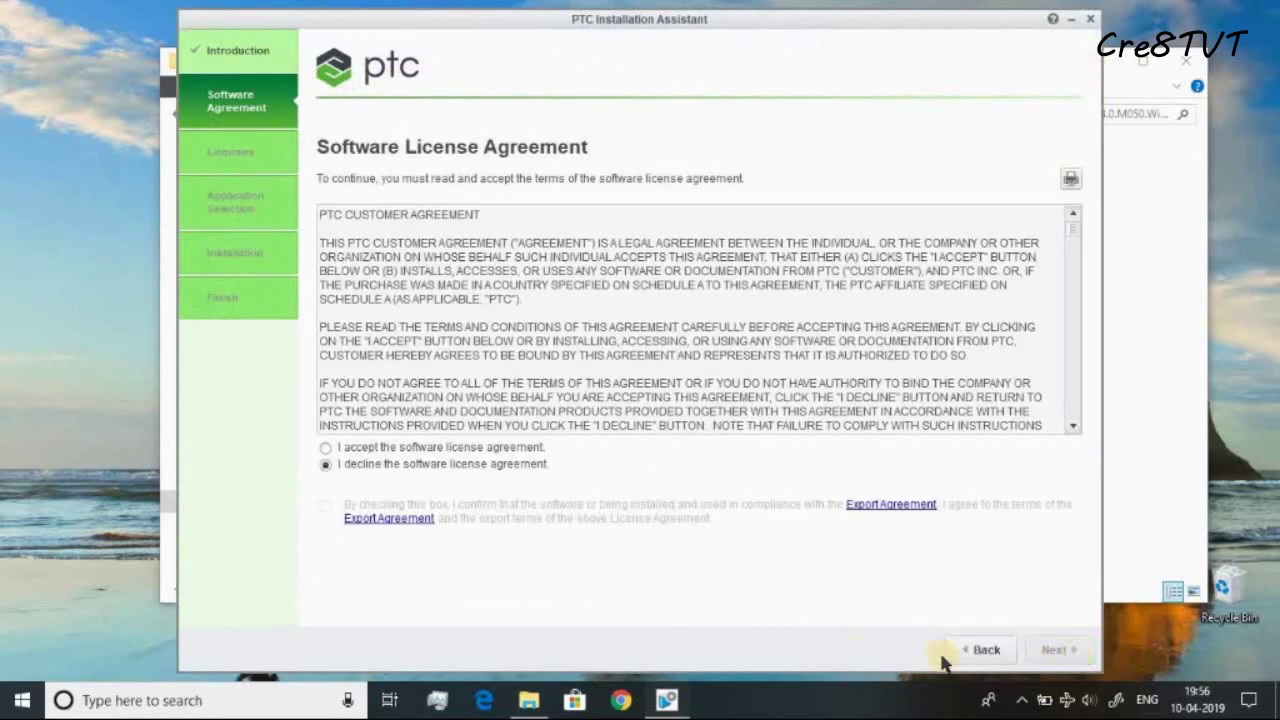
left_click(325, 448)
left_click(325, 505)
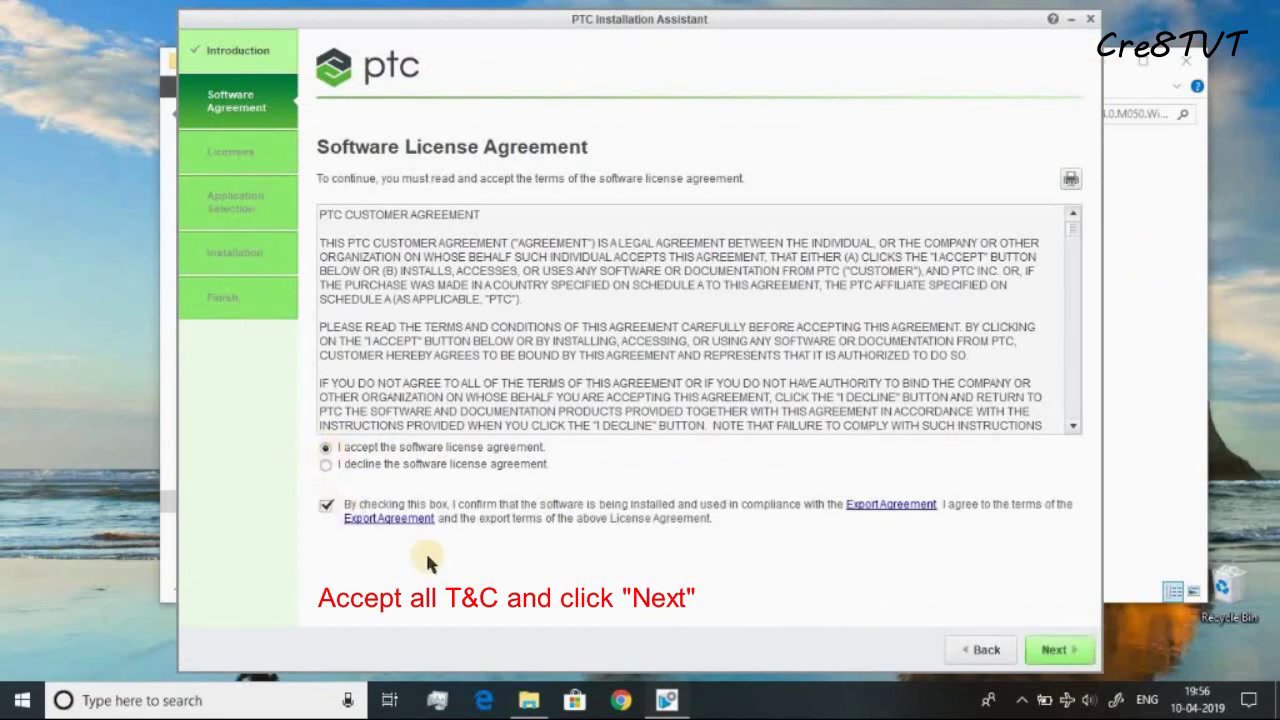
left_click(1061, 650)
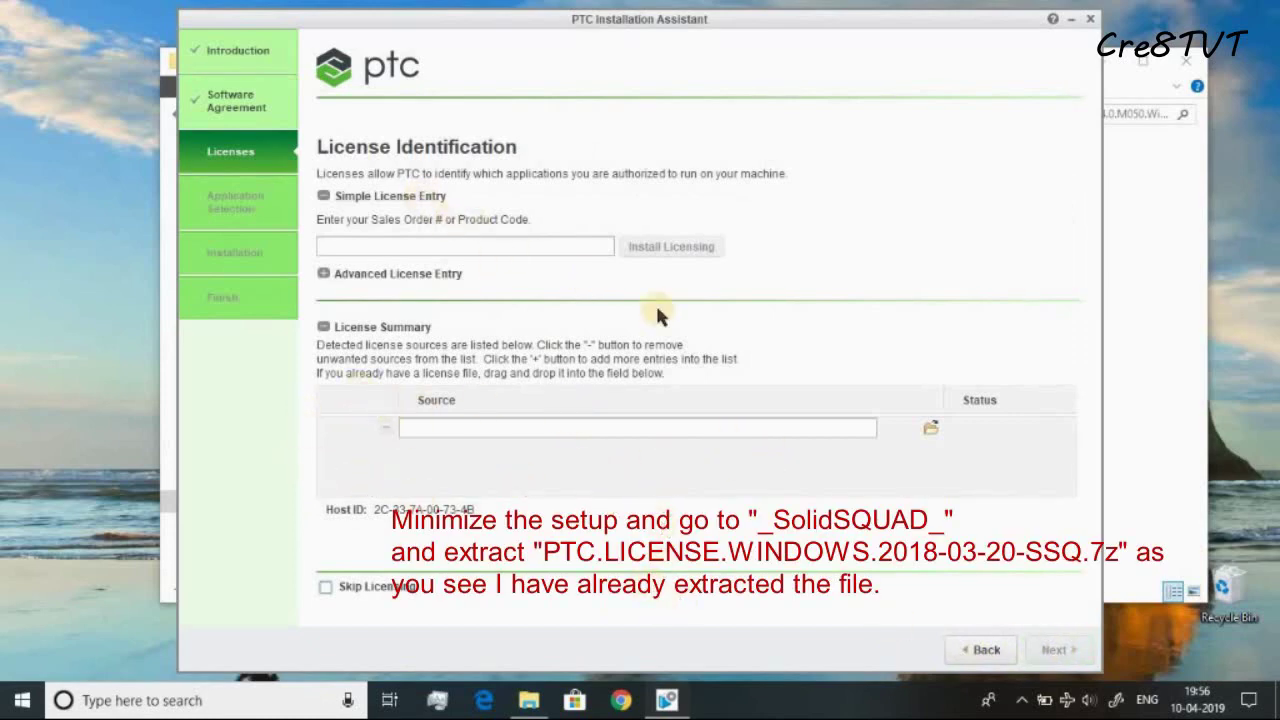
- Minimize the installation assistant and open the _SolidSQUAD_ folder inside PTC.Creo.4.0.M050-SSQ in File Explorer
left_click(1069, 19)
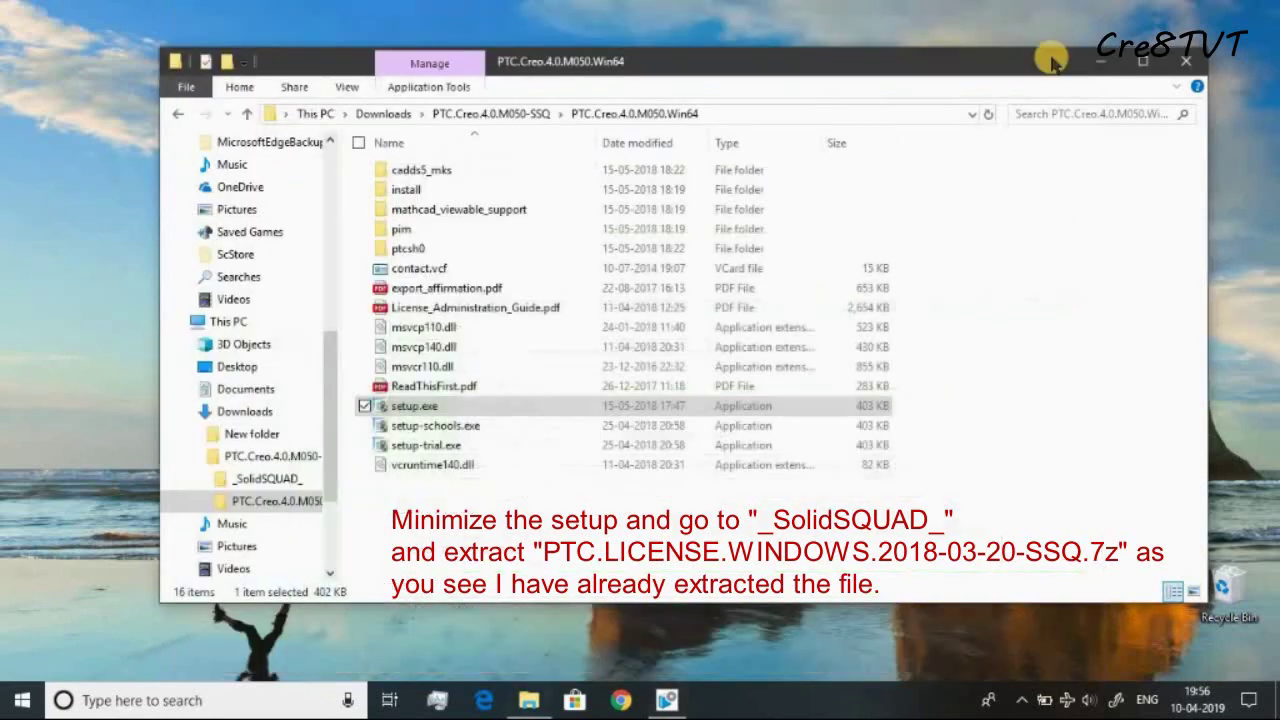
left_click(512, 113)
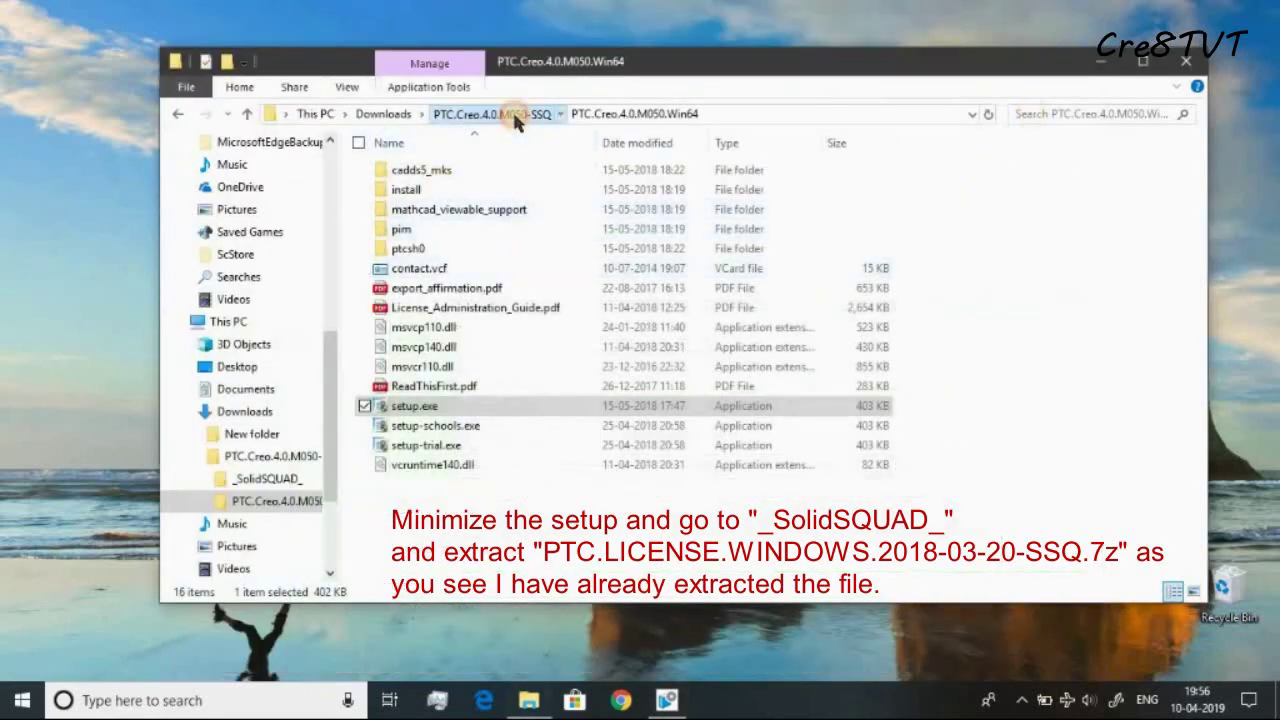
double_click(420, 170)
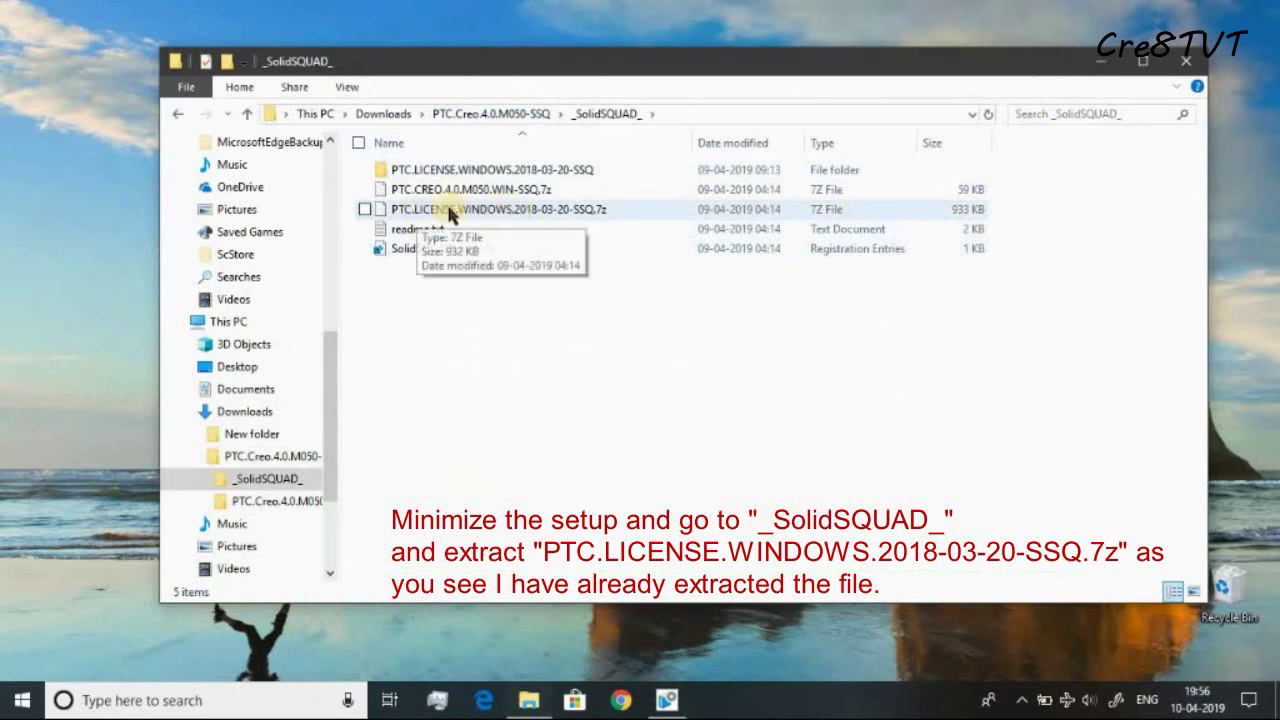
right_click(503, 212)
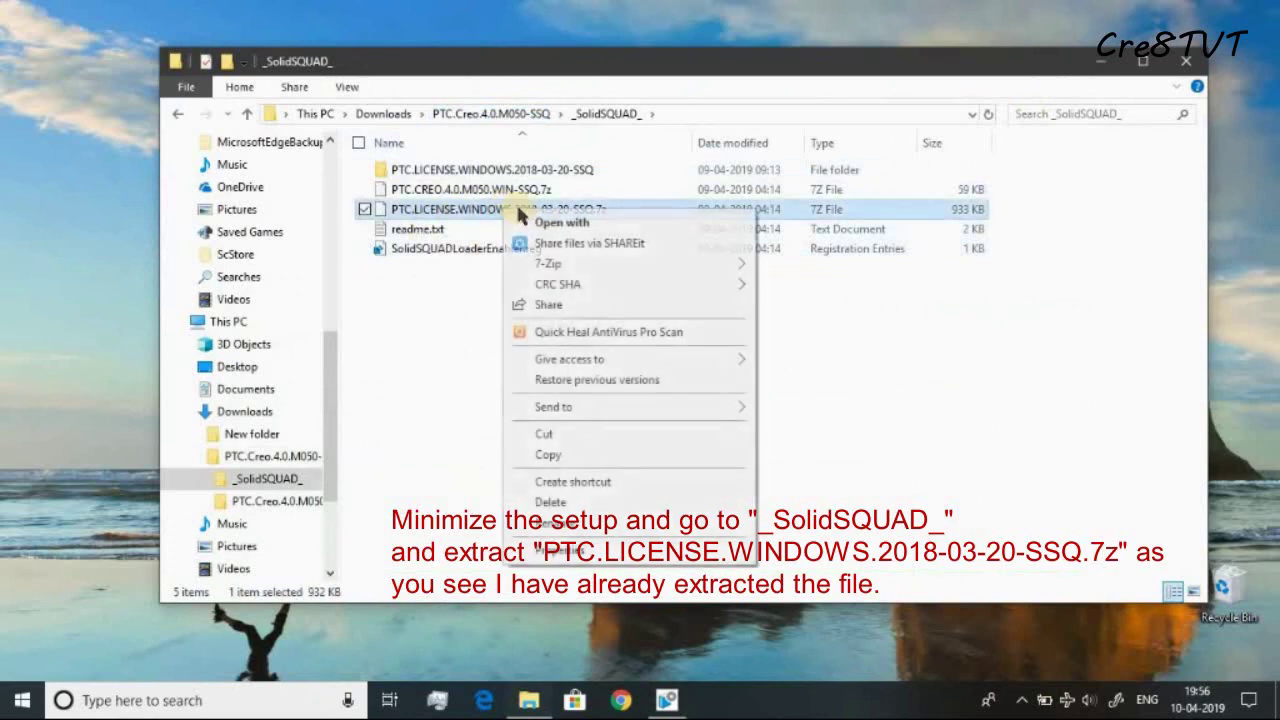
mouse_move(650, 263)
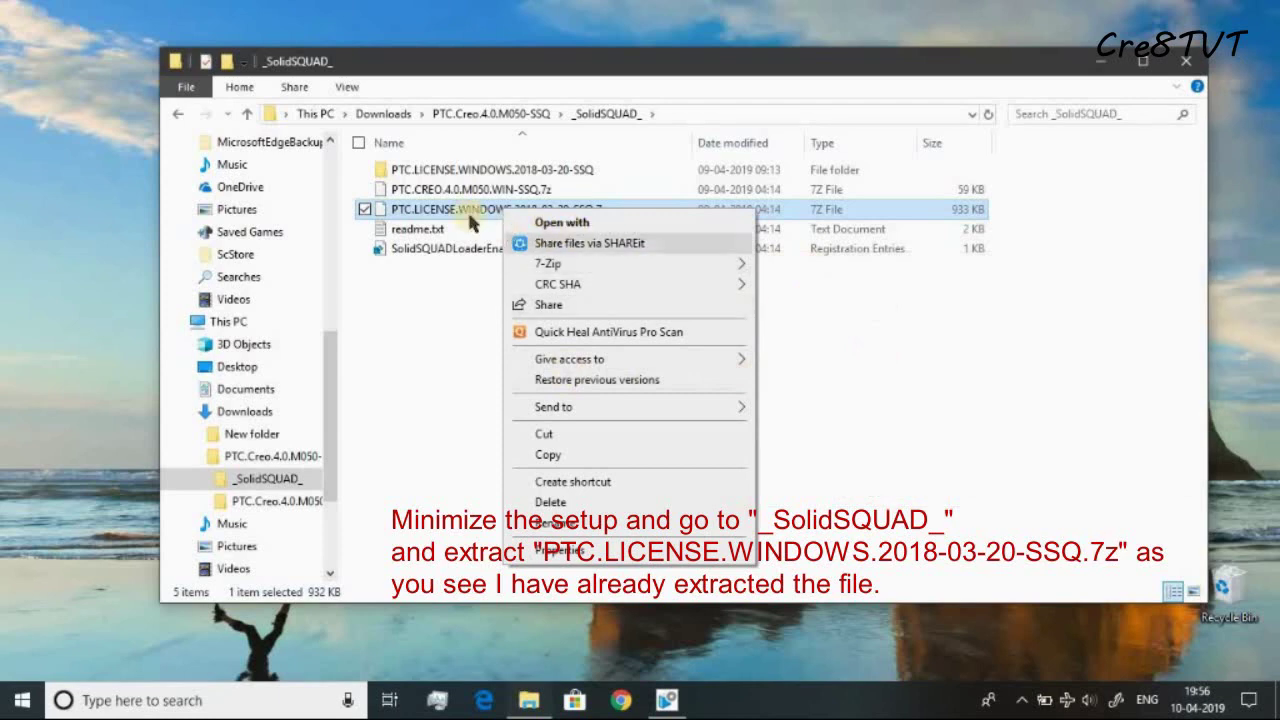
left_click(420, 314)
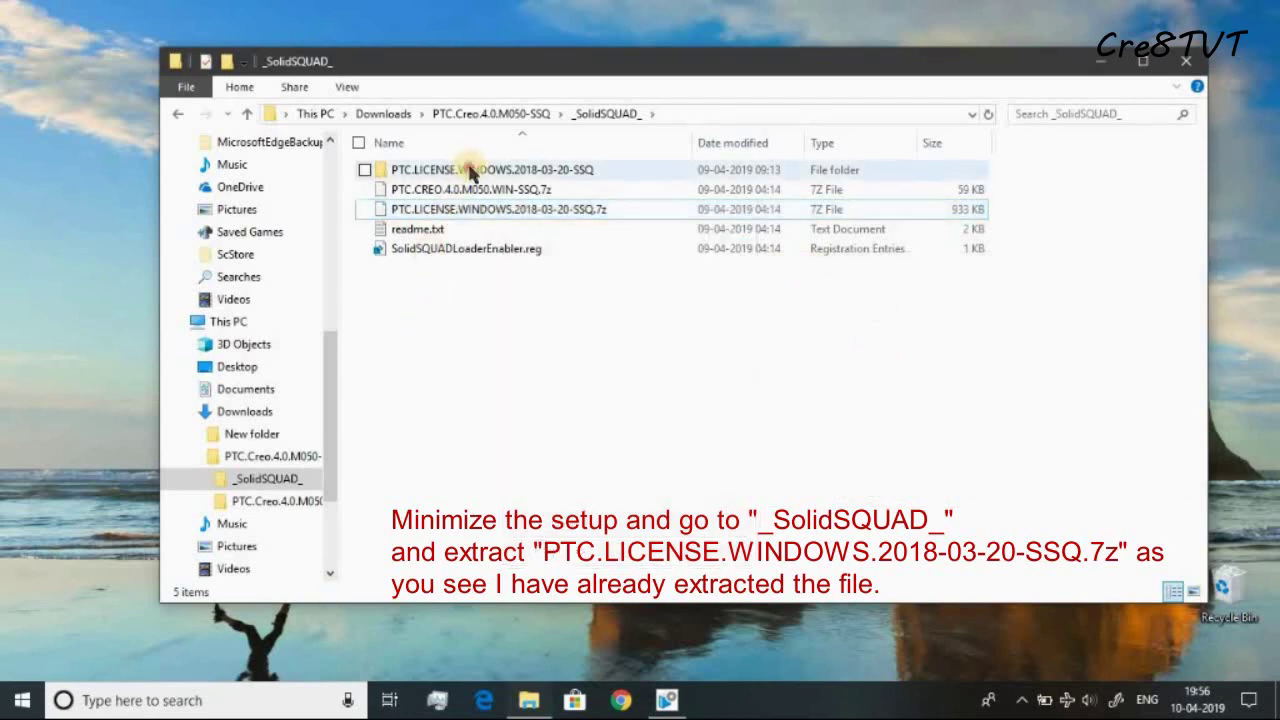
- Run FillLicense.bat as administrator from the PTC.LICENSE.WINDOWS.2018-03-20-SSQ folder and let the script finish
double_click(463, 170)
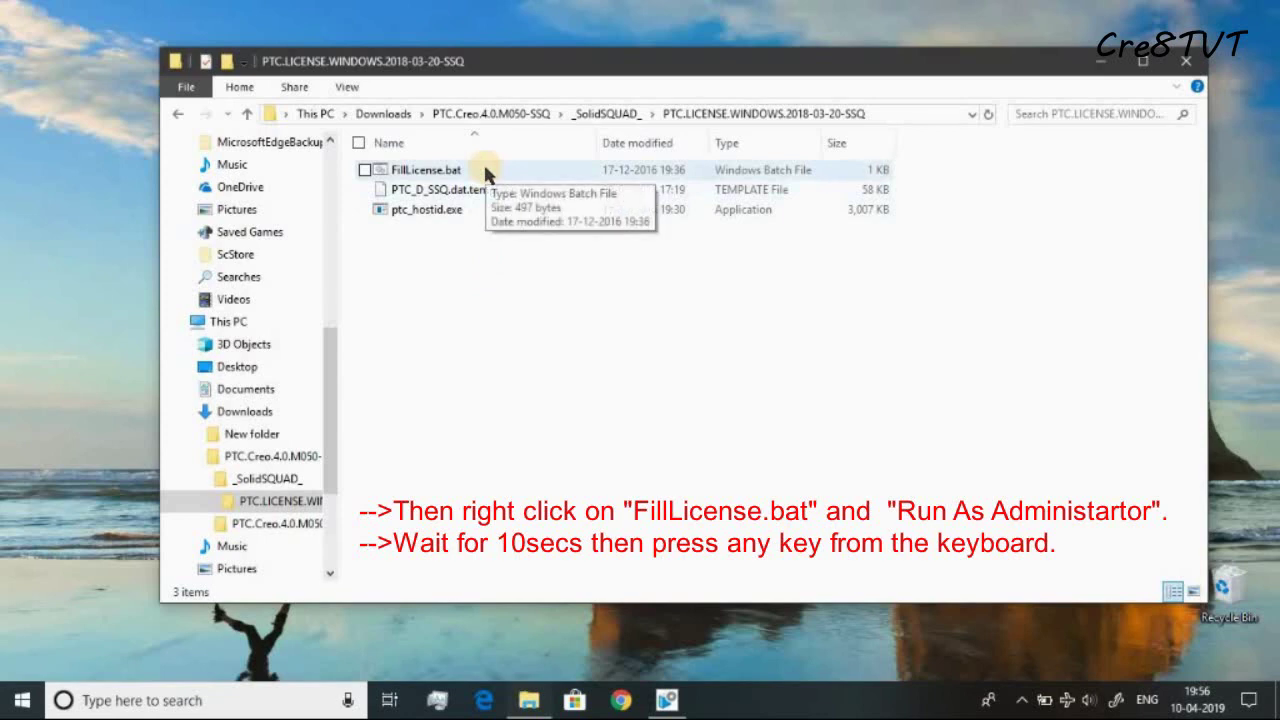
right_click(483, 161)
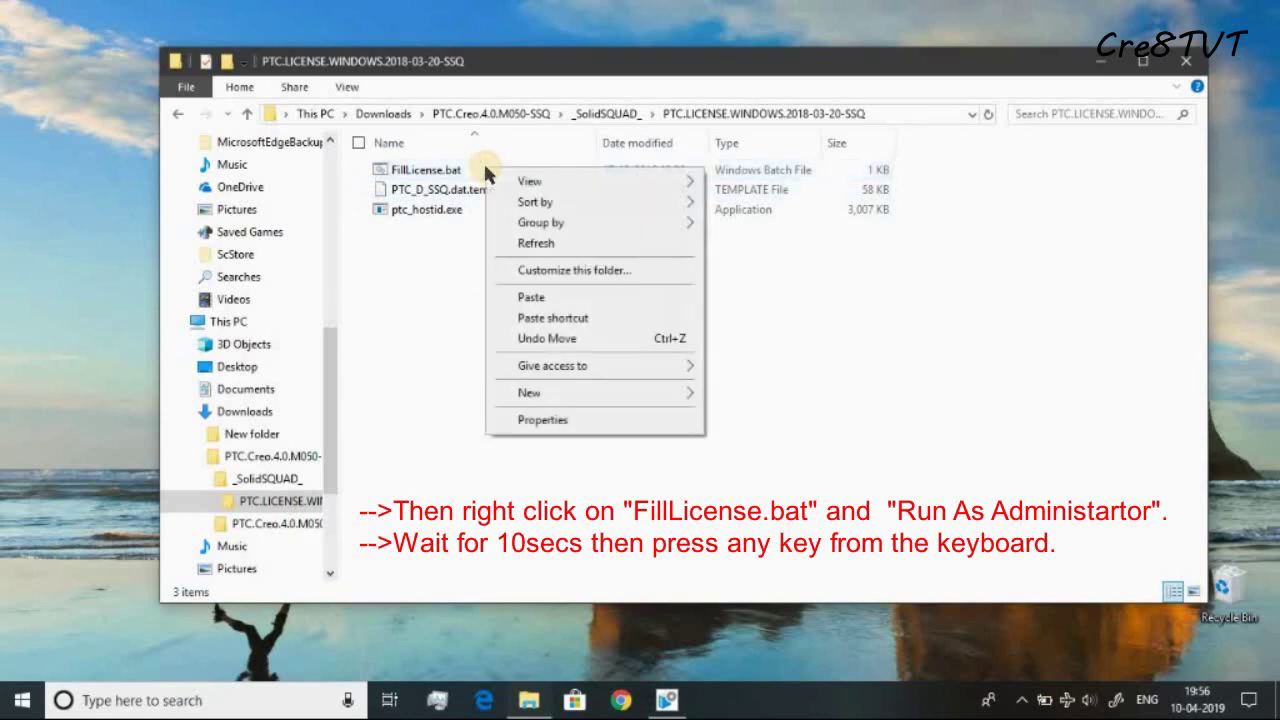
mouse_move(531, 178)
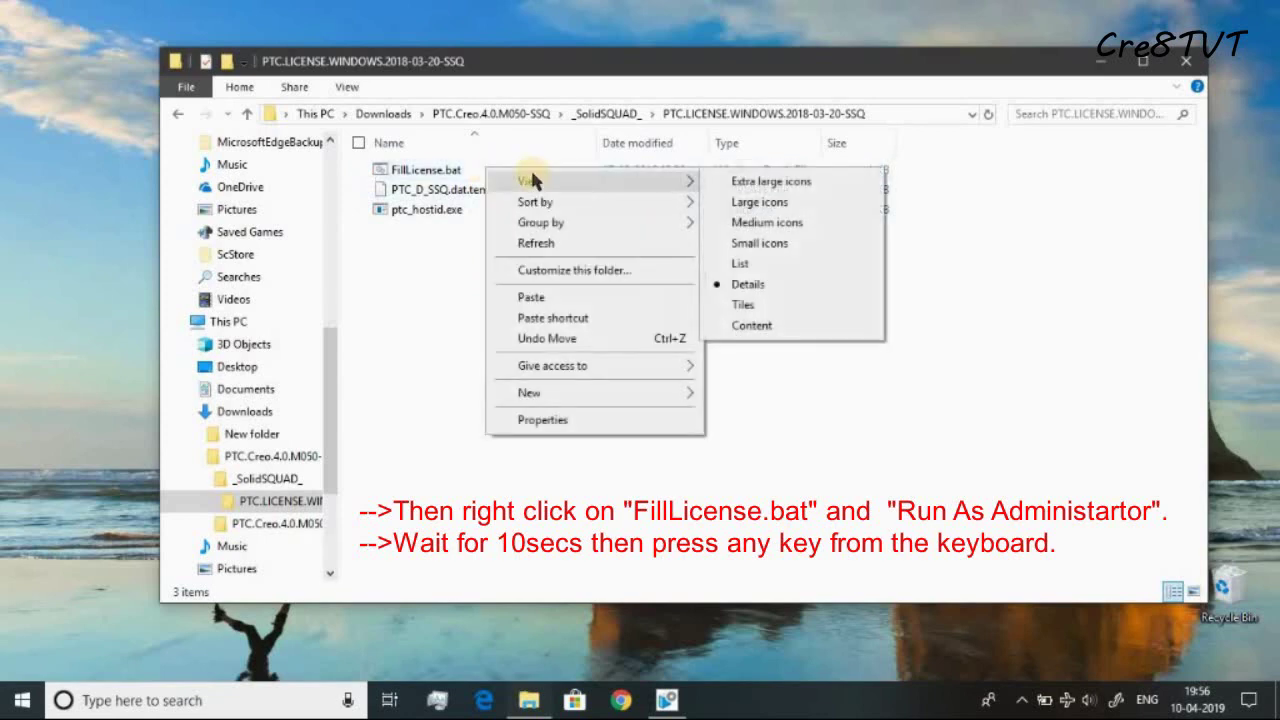
left_click(455, 170)
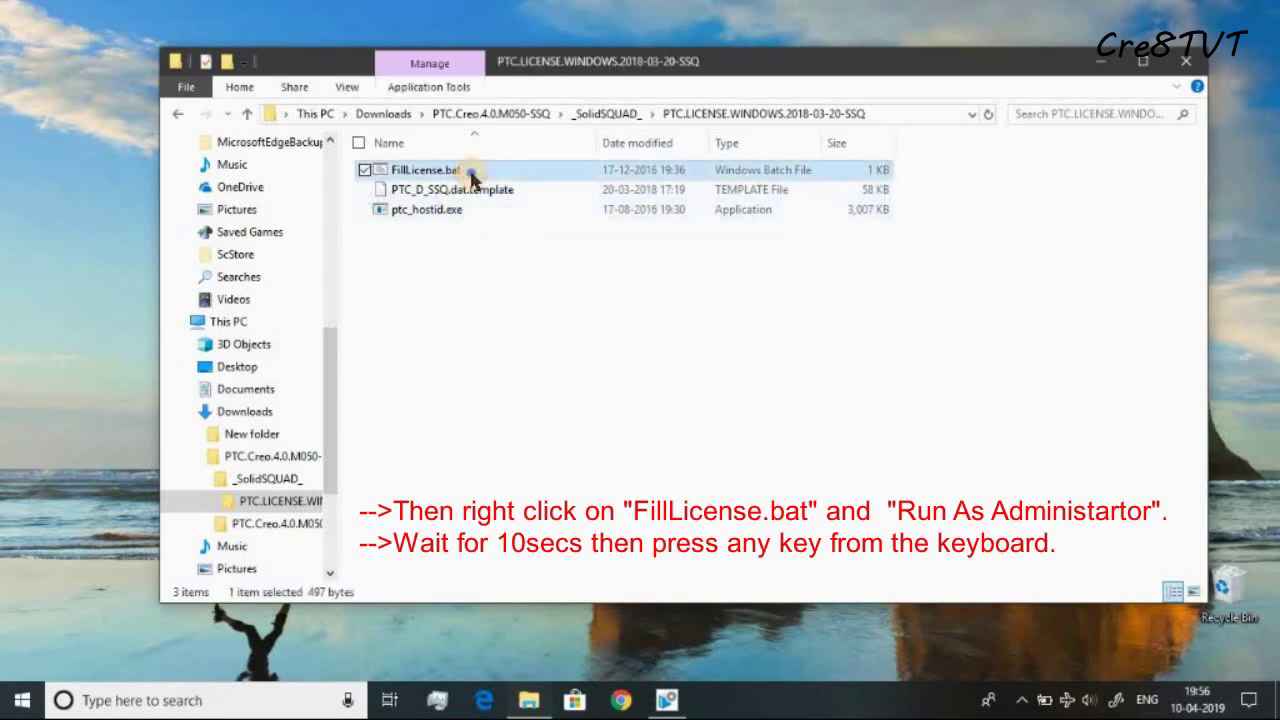
right_click(543, 172)
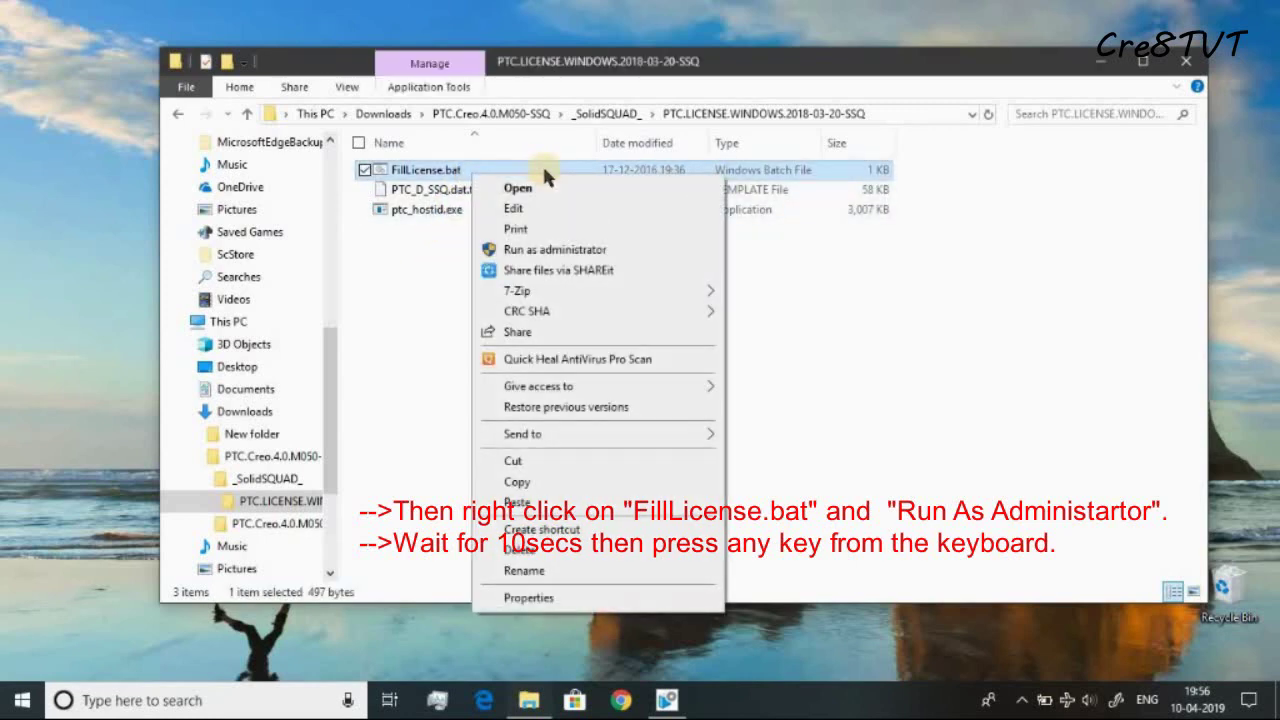
left_click(570, 250)
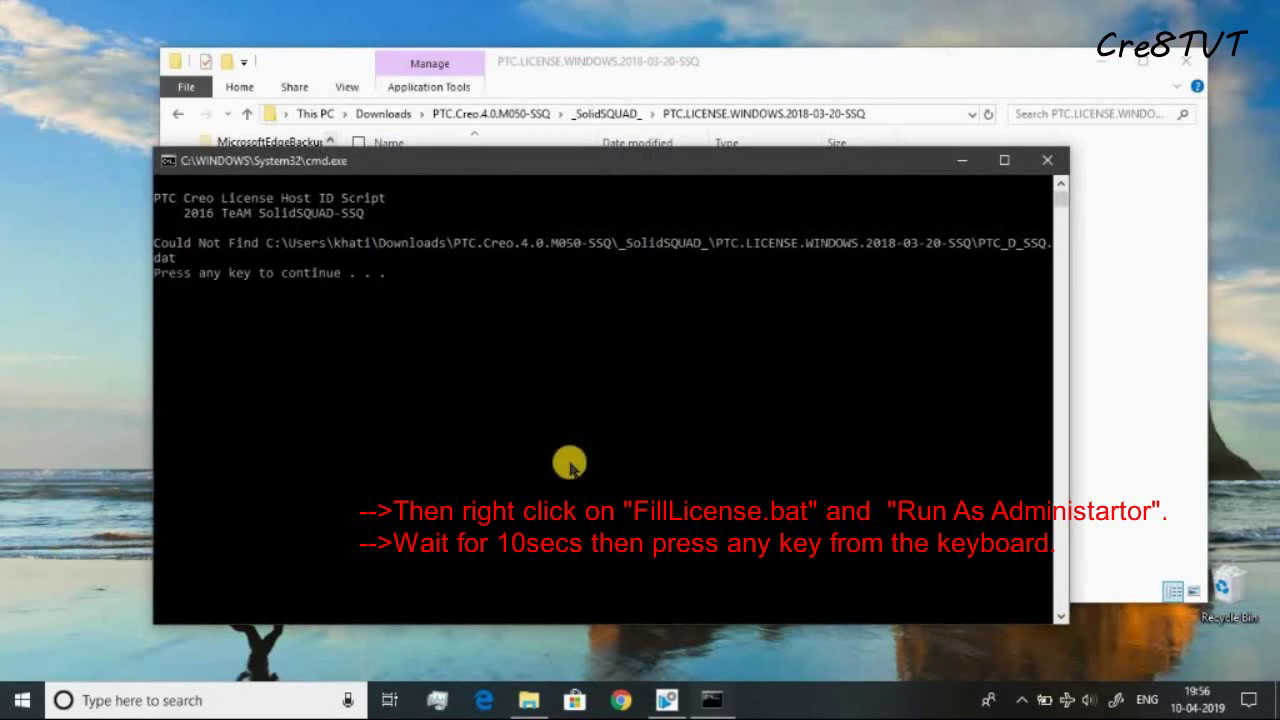
key("Return")
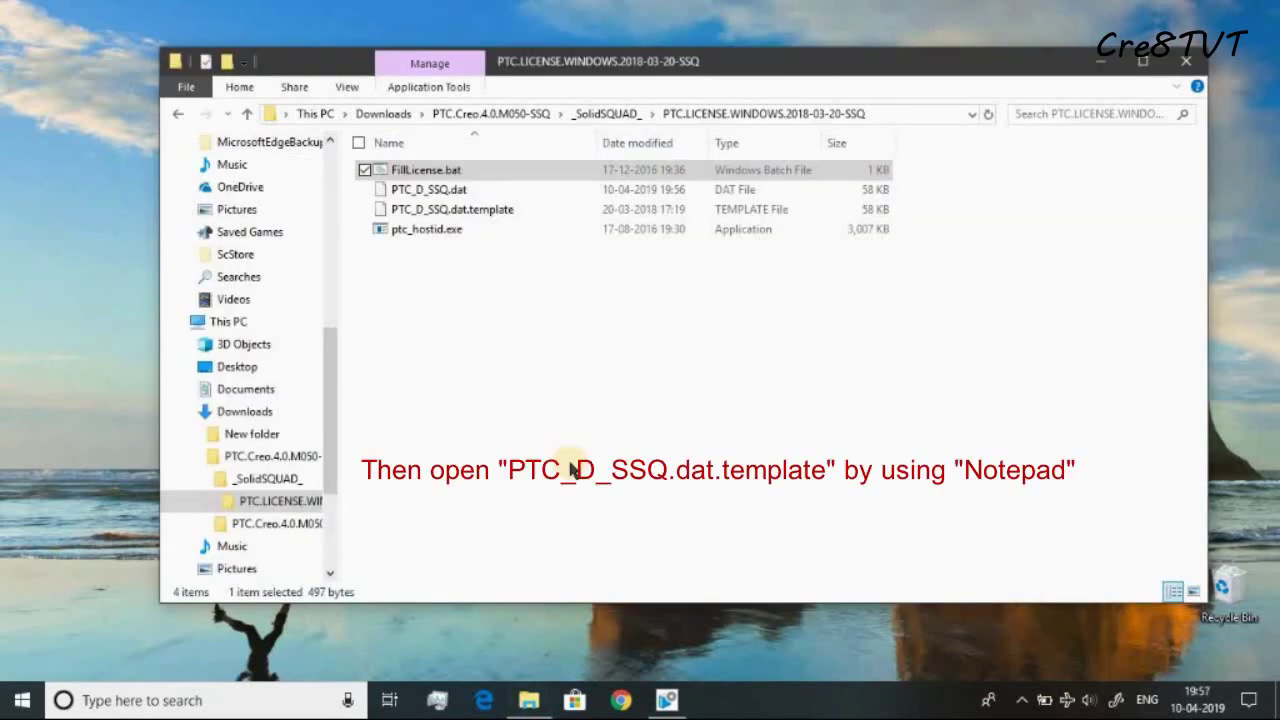
- Open PTC_D_SSQ.dat.template with Notepad, keeping it as the app always used for .template files
left_click(513, 209)
right_click(512, 210)
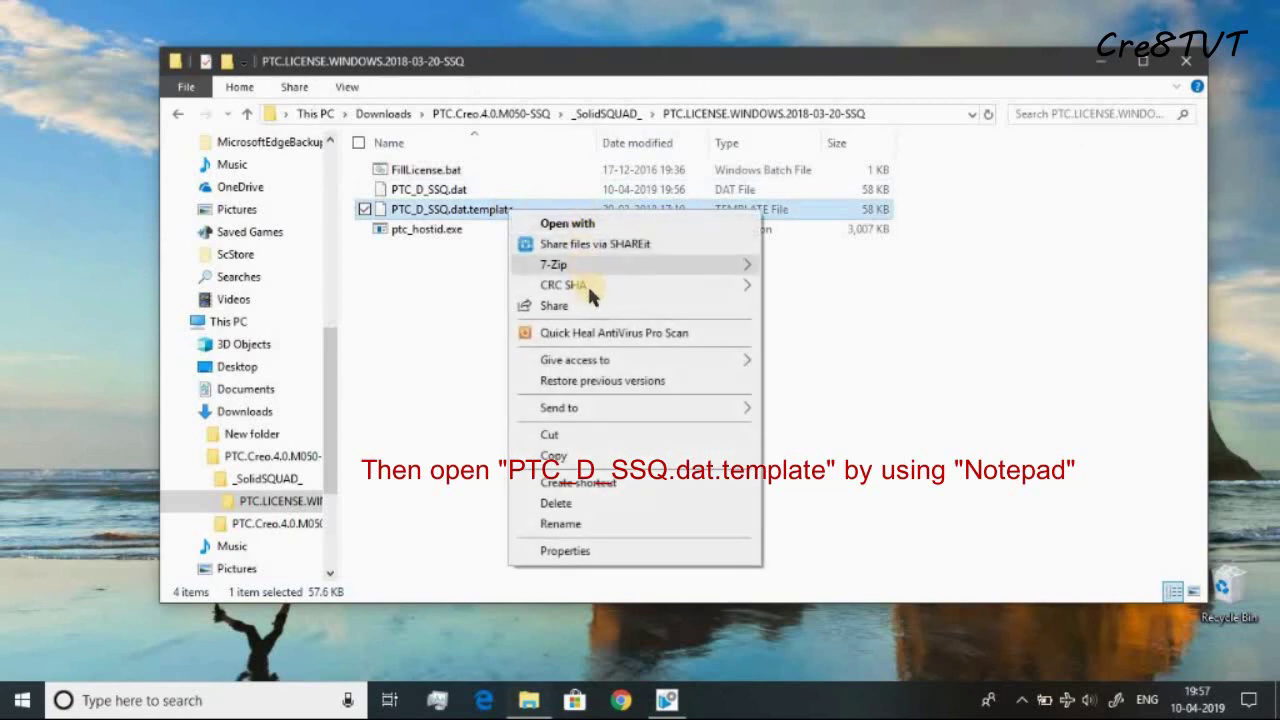
left_click(630, 224)
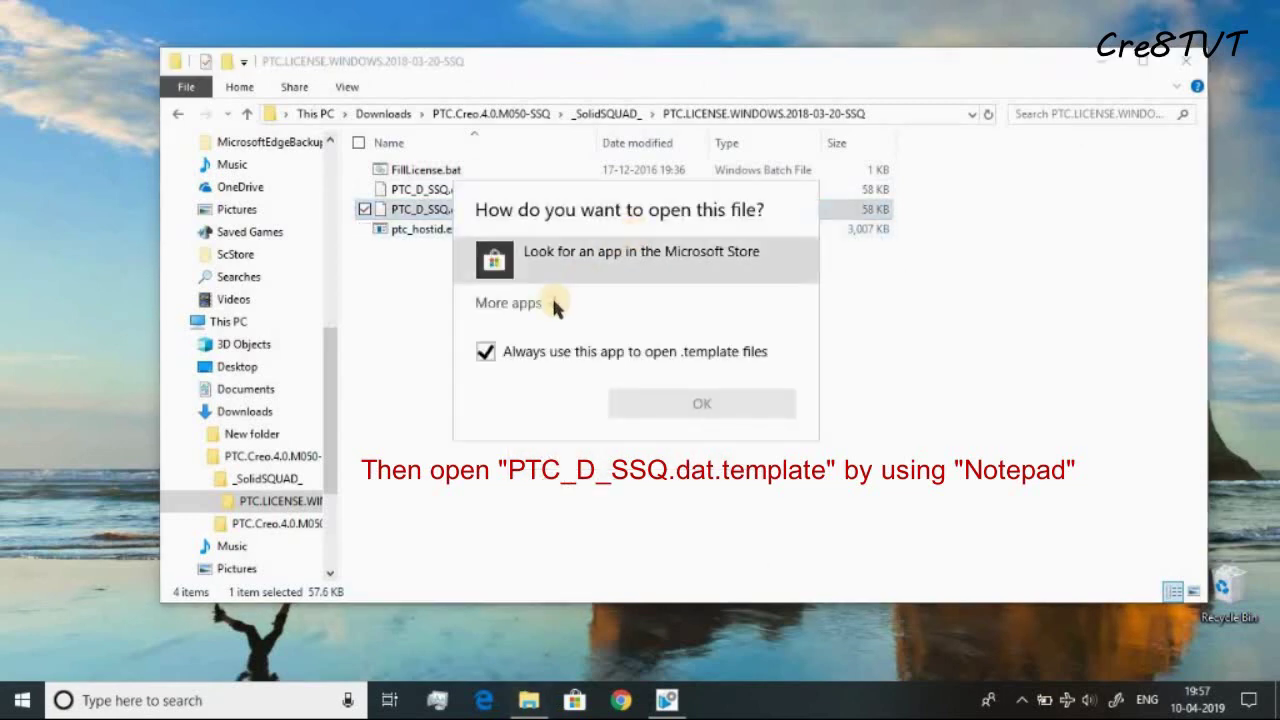
left_click(550, 304)
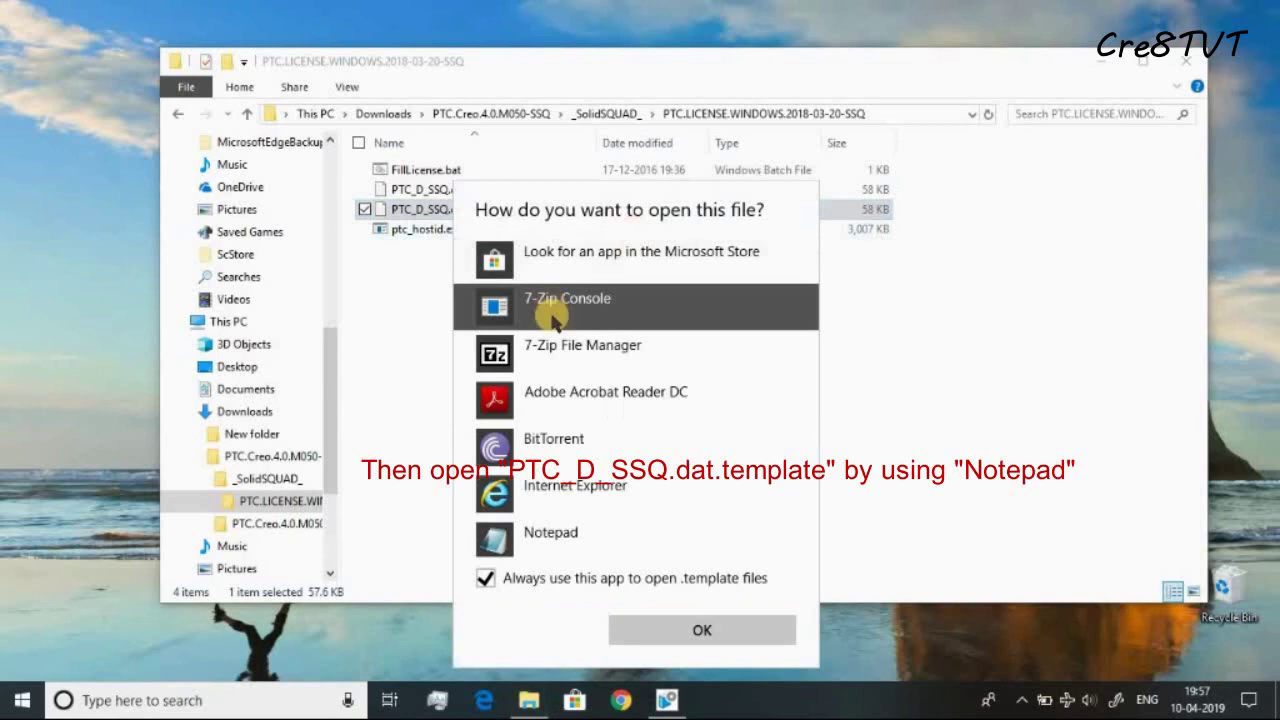
left_click(577, 532)
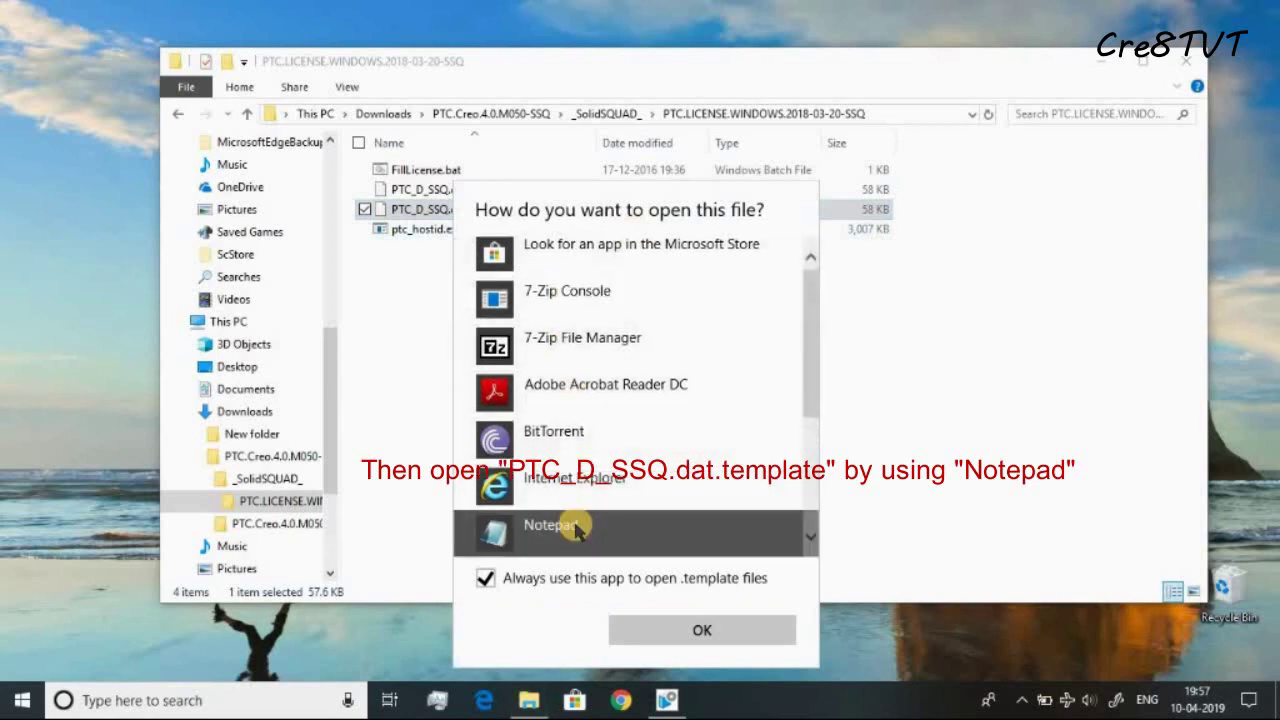
left_click(668, 628)
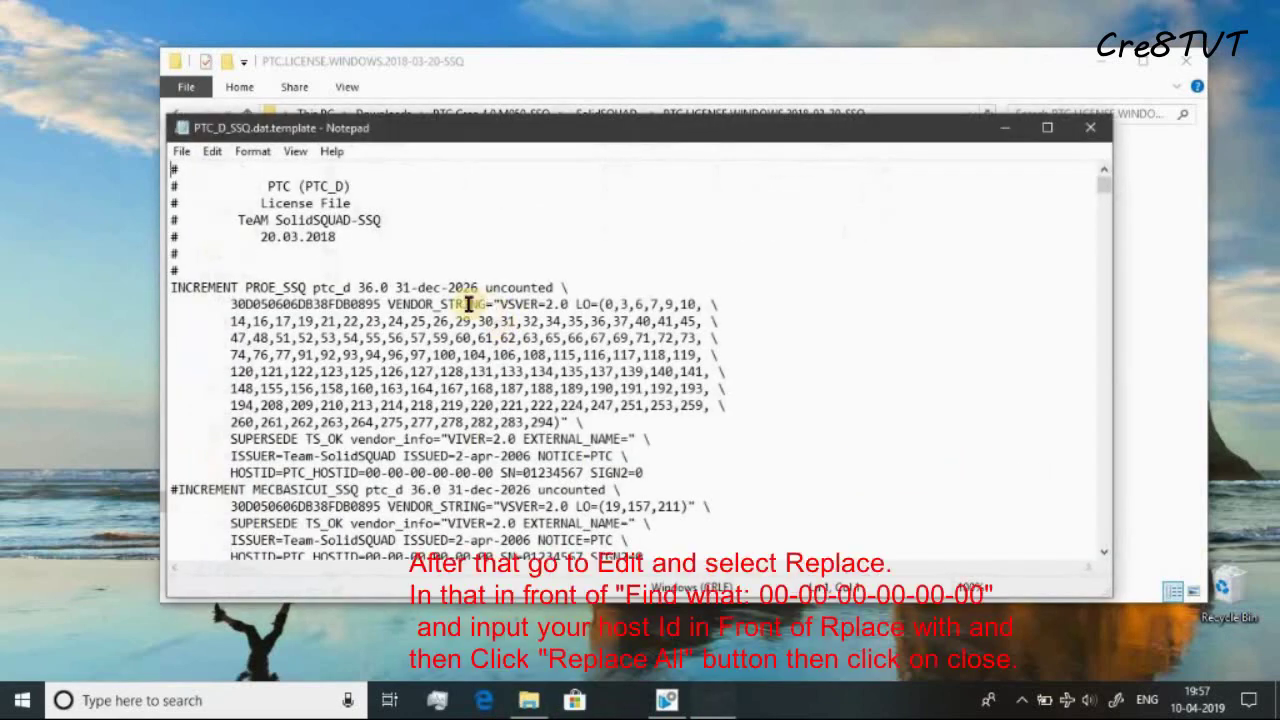
- Compare the placeholder PTC_HOSTID in the license template with the Host ID shown in PTC Installation Assistant
left_click_drag(519, 135, 565, 89)
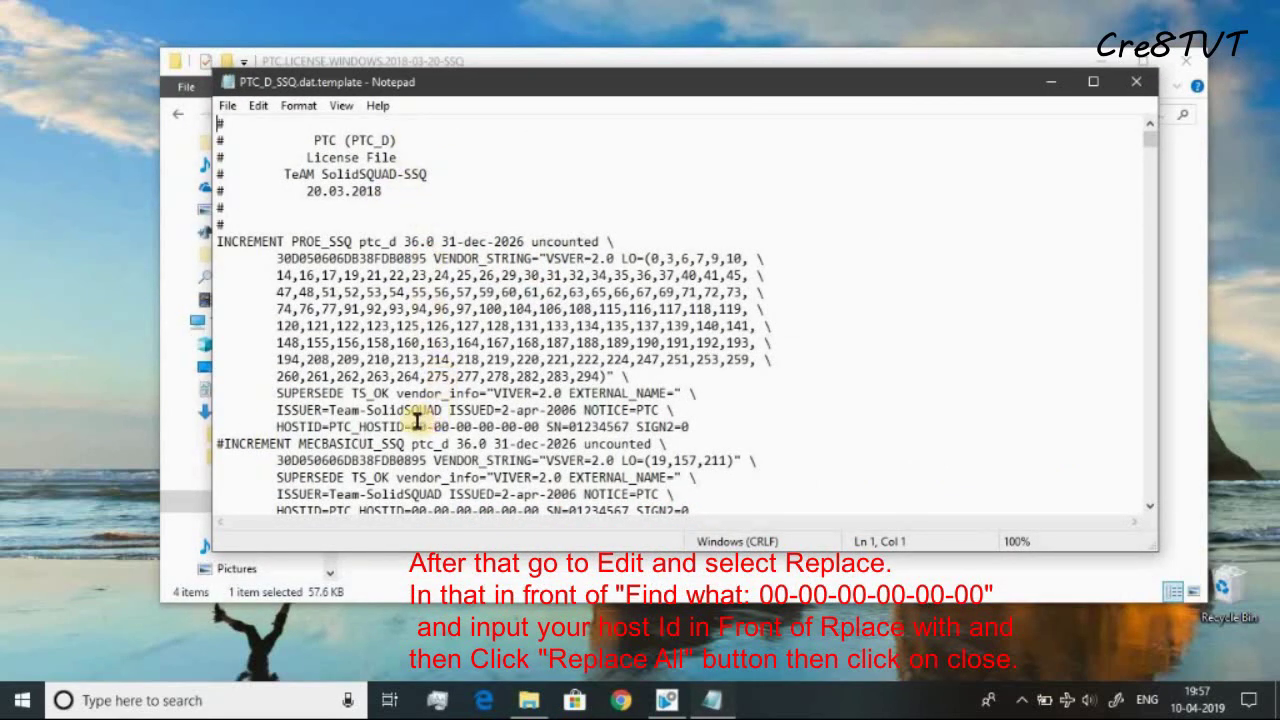
left_click_drag(412, 426, 537, 427)
left_click(537, 427)
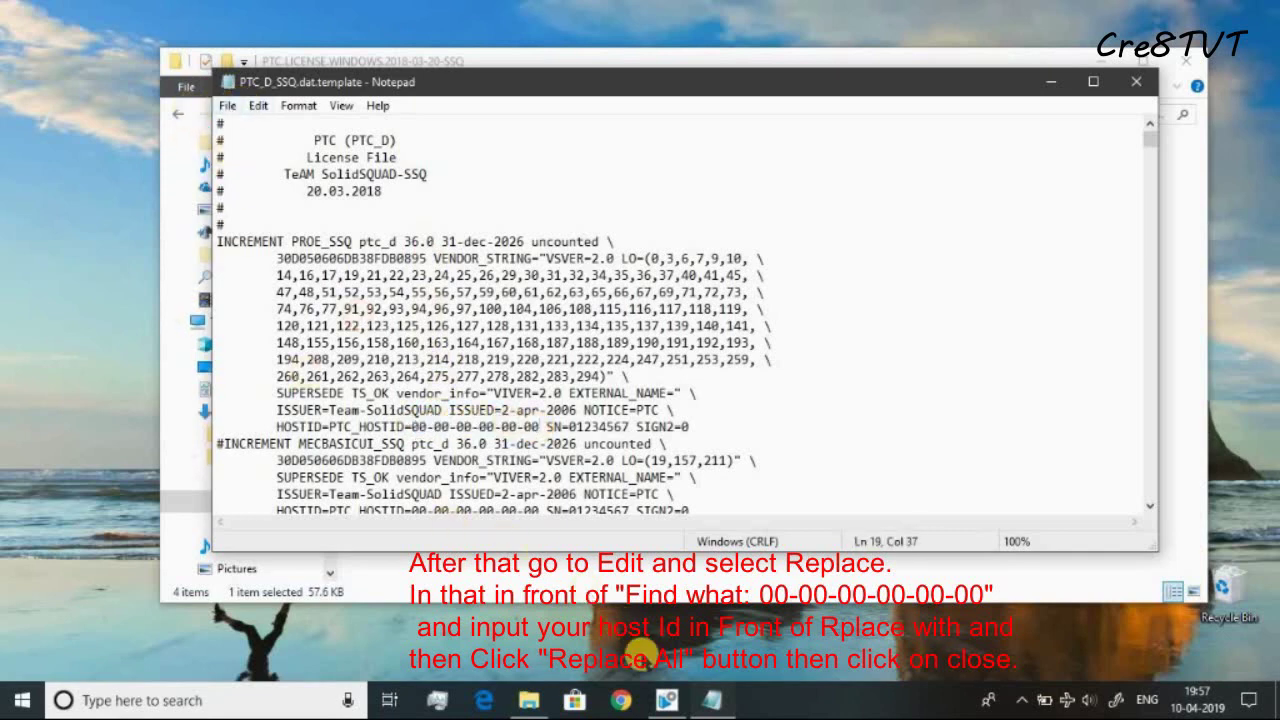
left_click(663, 703)
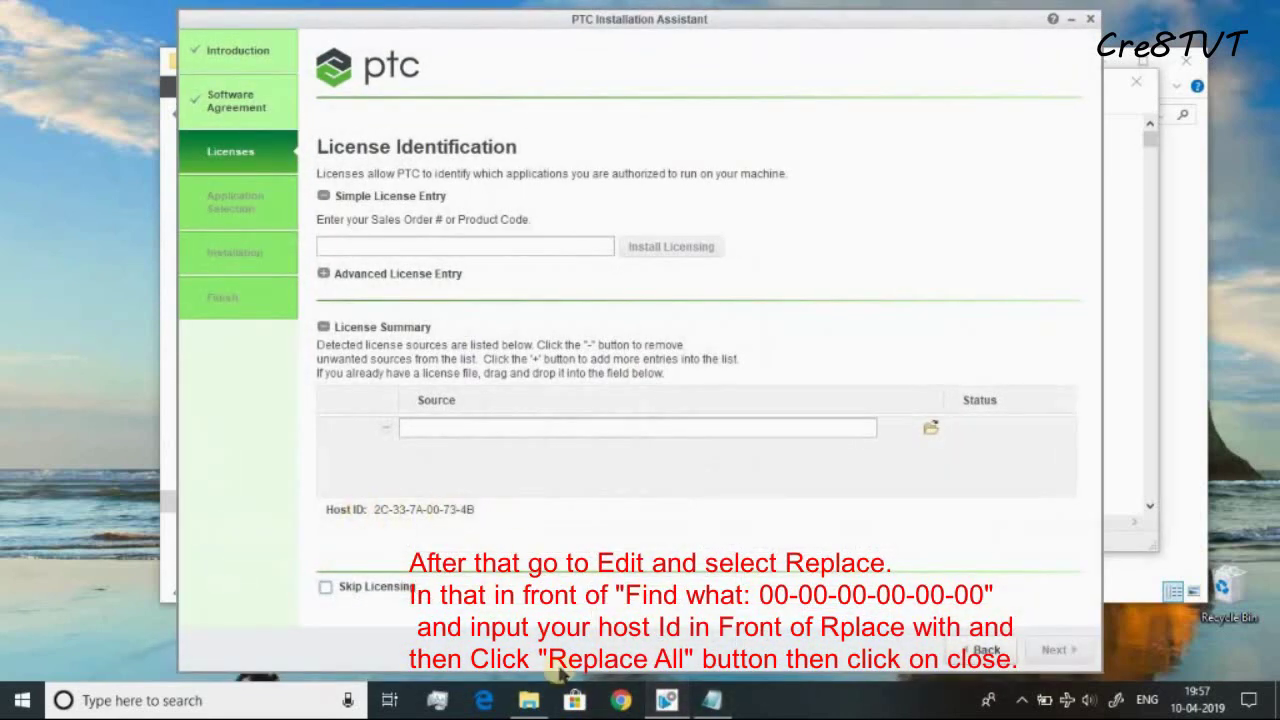
left_click(711, 700)
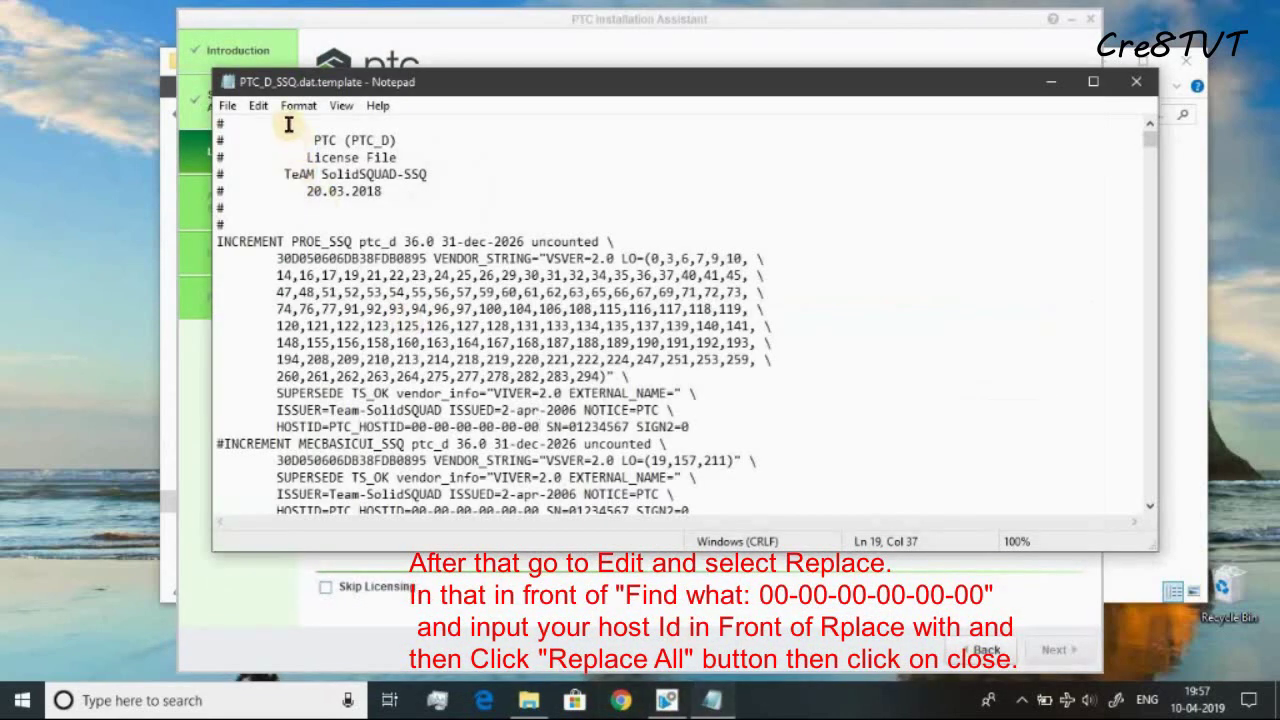
left_click(230, 106)
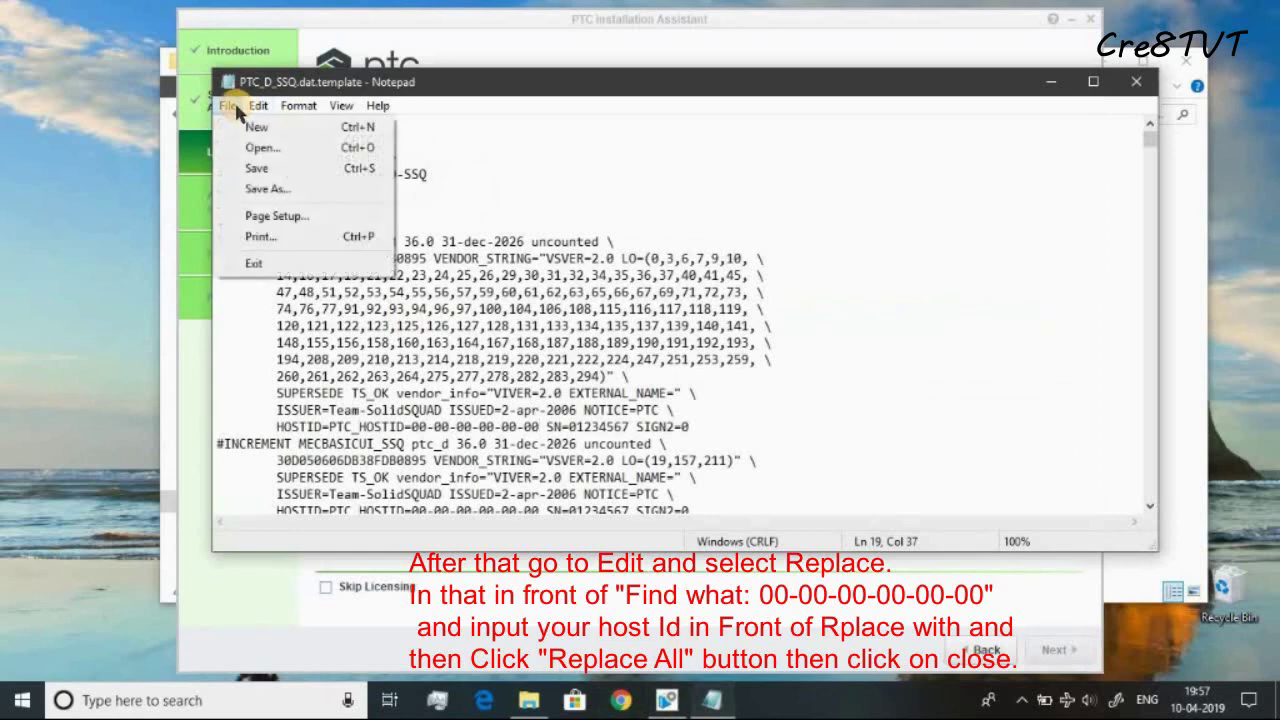
mouse_move(260, 107)
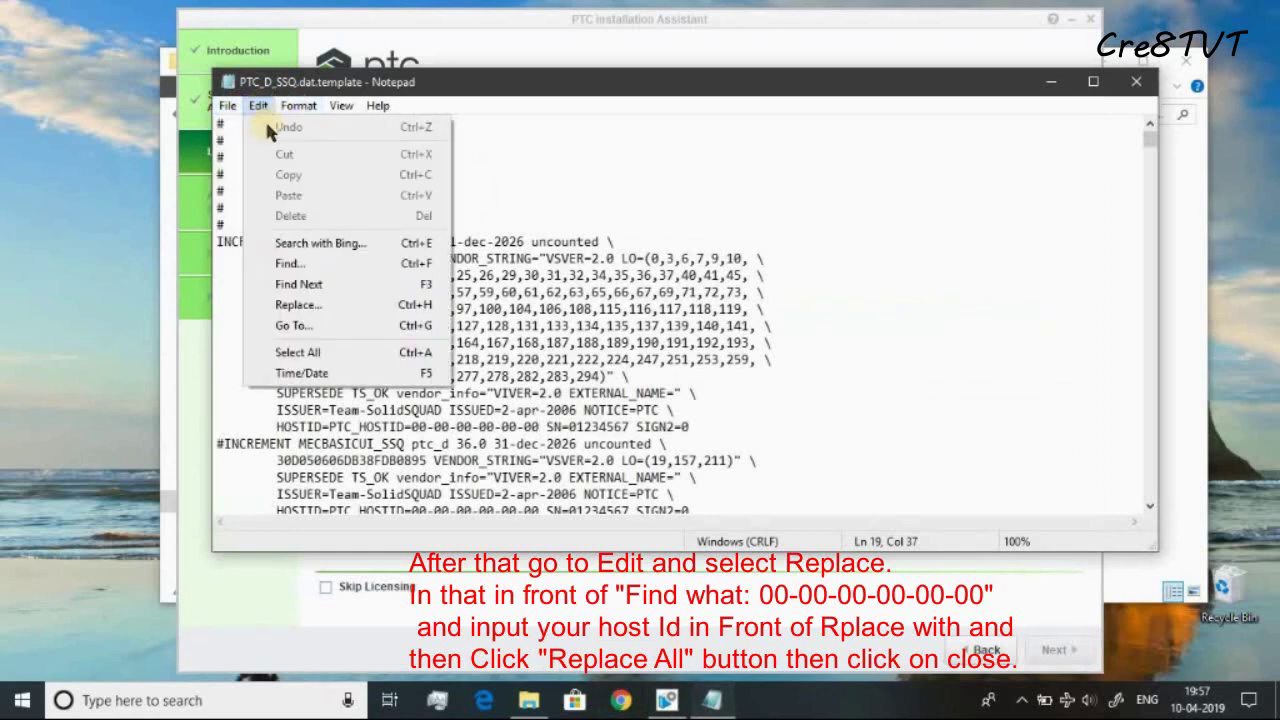
left_click(320, 304)
left_click_drag(460, 208, 875, 185)
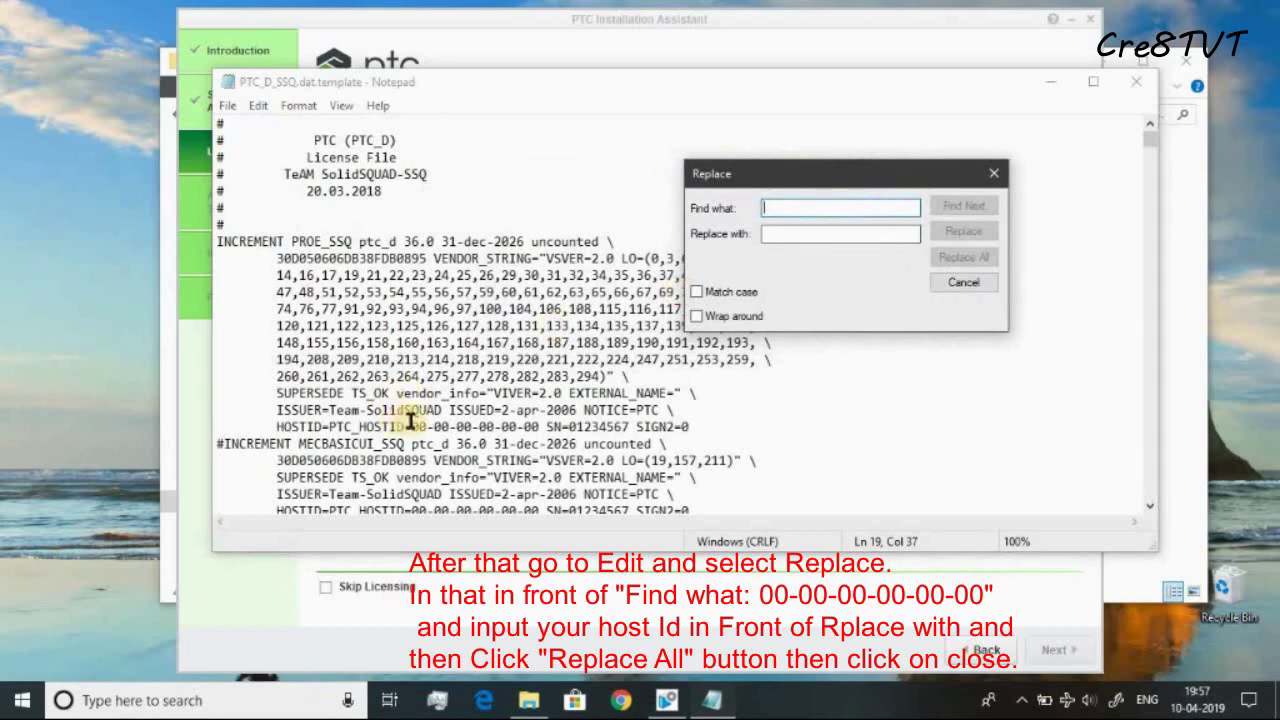
left_click_drag(411, 424, 540, 426)
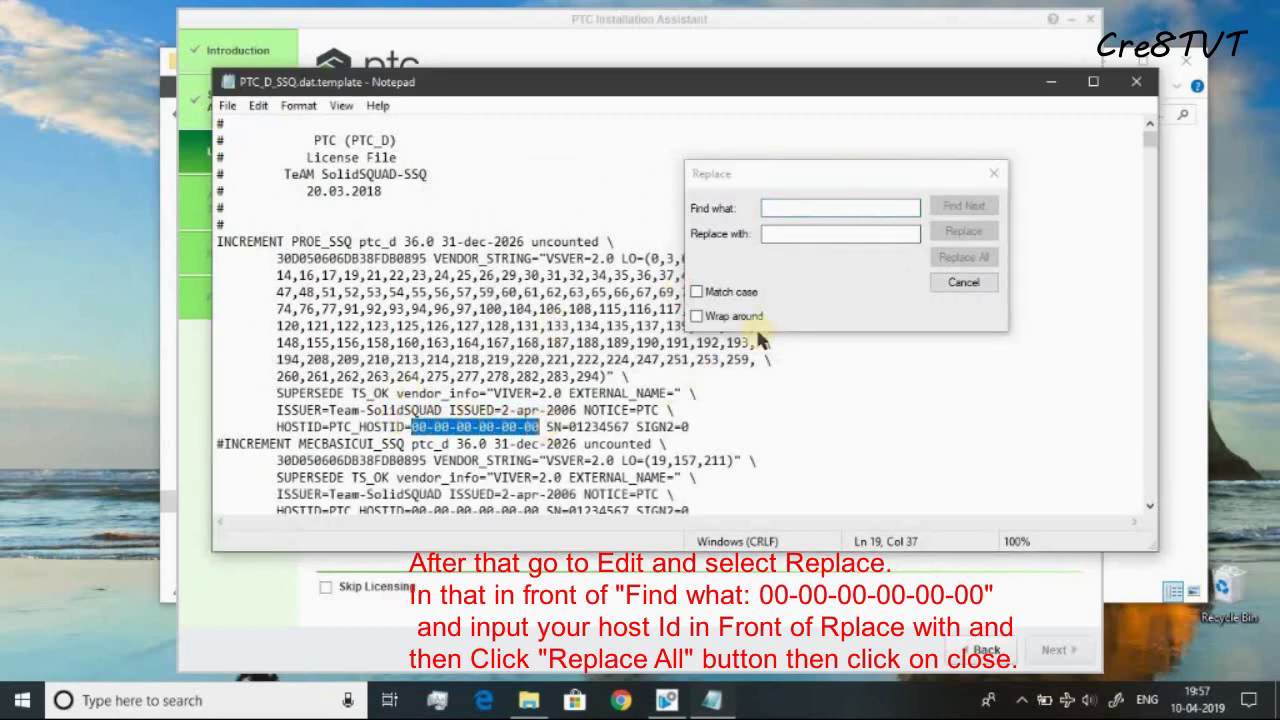
right_click(509, 424)
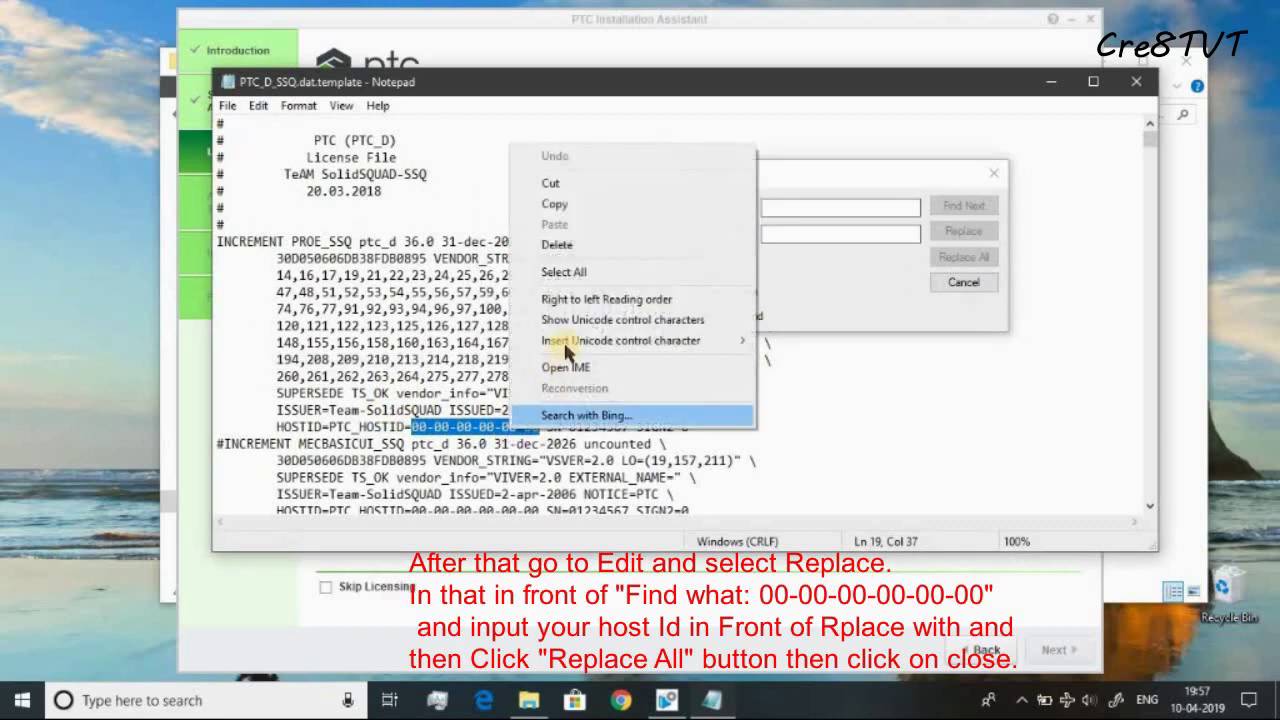
left_click(590, 205)
left_click(782, 207)
right_click(782, 209)
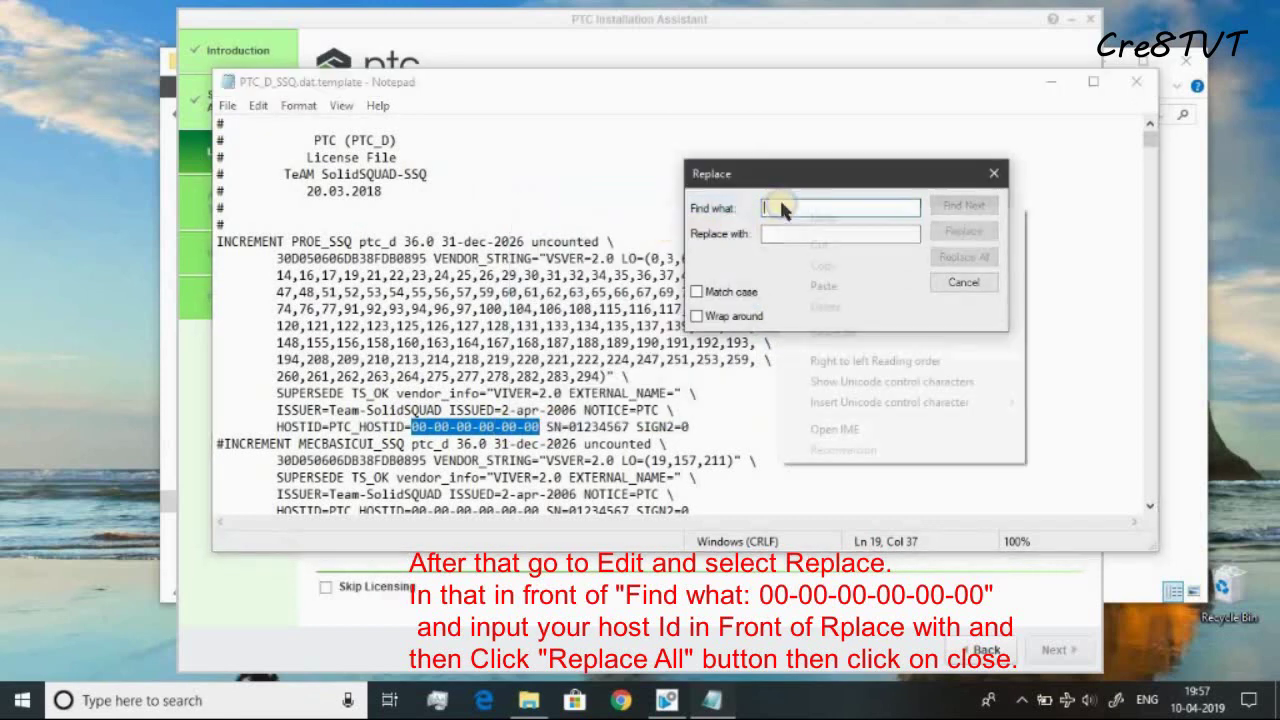
left_click(836, 286)
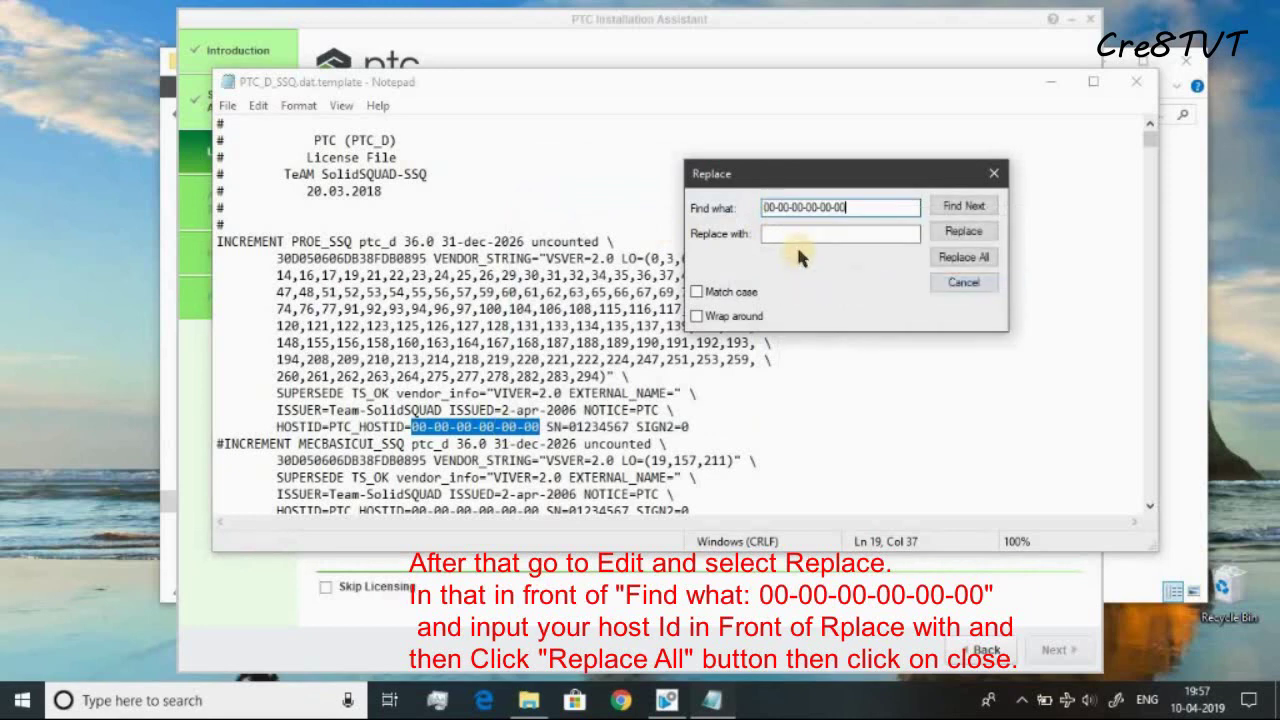
- Enter the computer's Host ID from PTC Installation Assistant as the replacement text and check it against the assistant
left_click(790, 233)
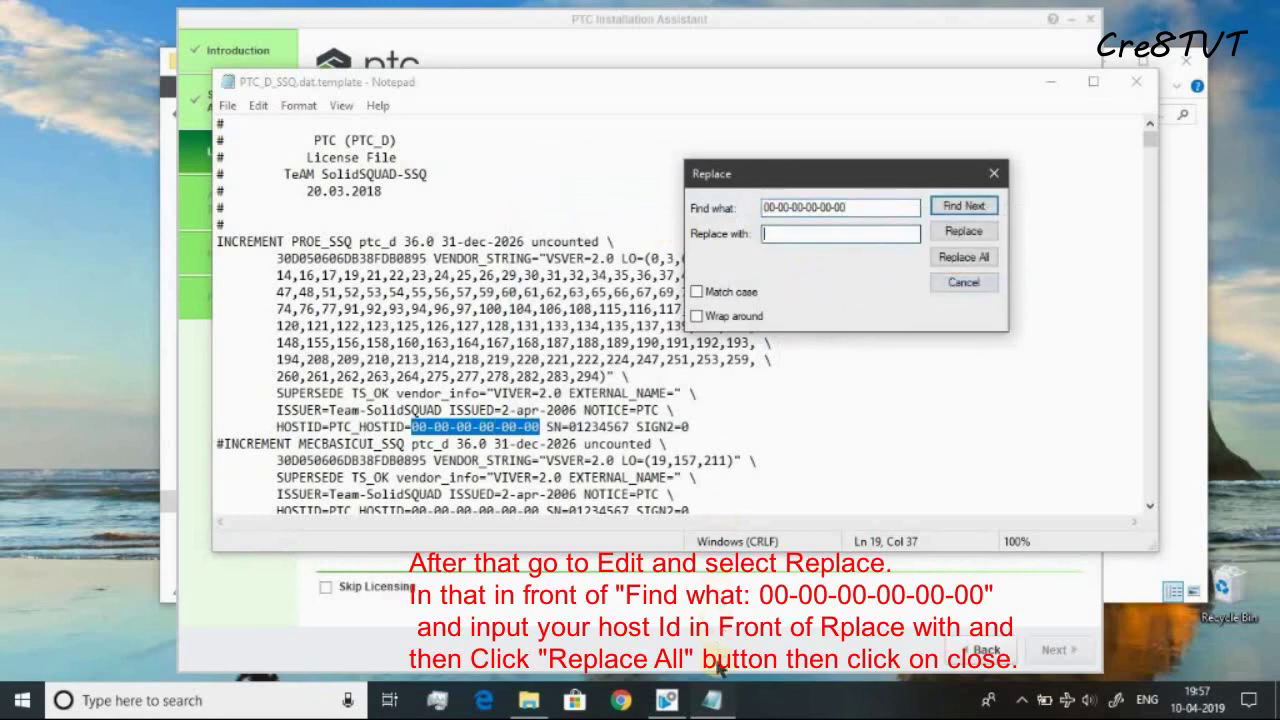
left_click(668, 700)
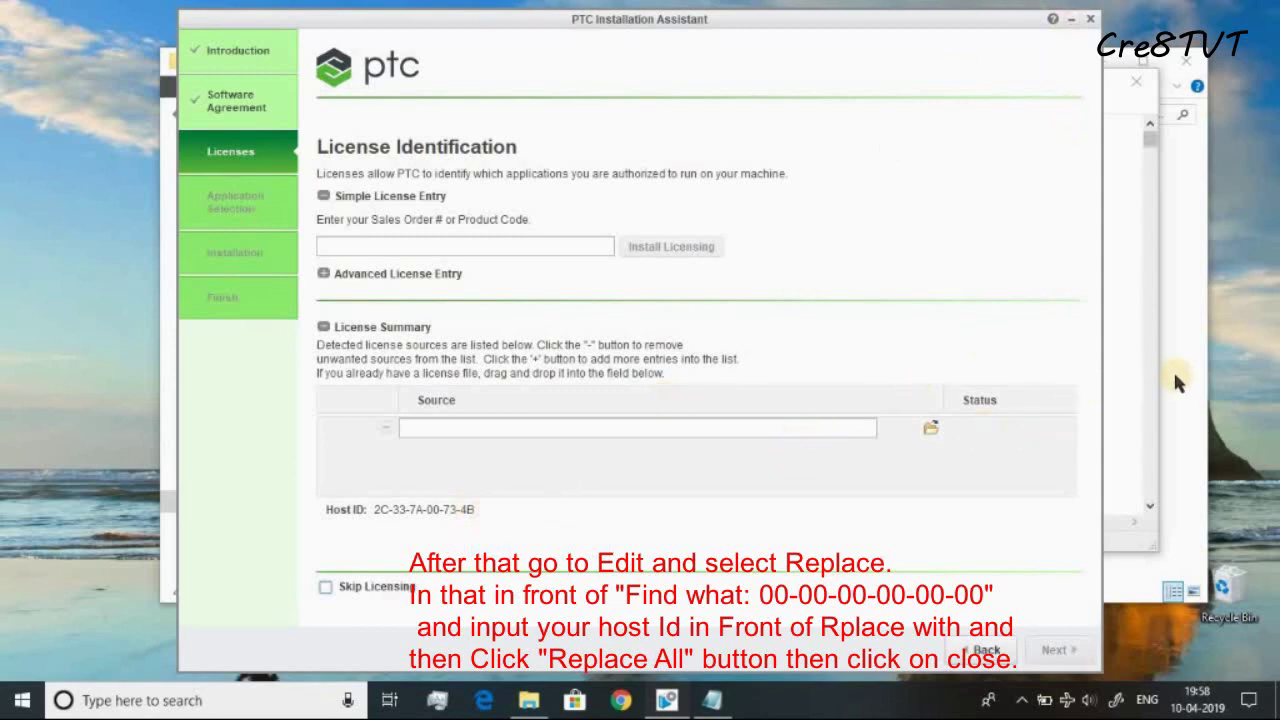
left_click(1130, 378)
left_click(855, 232)
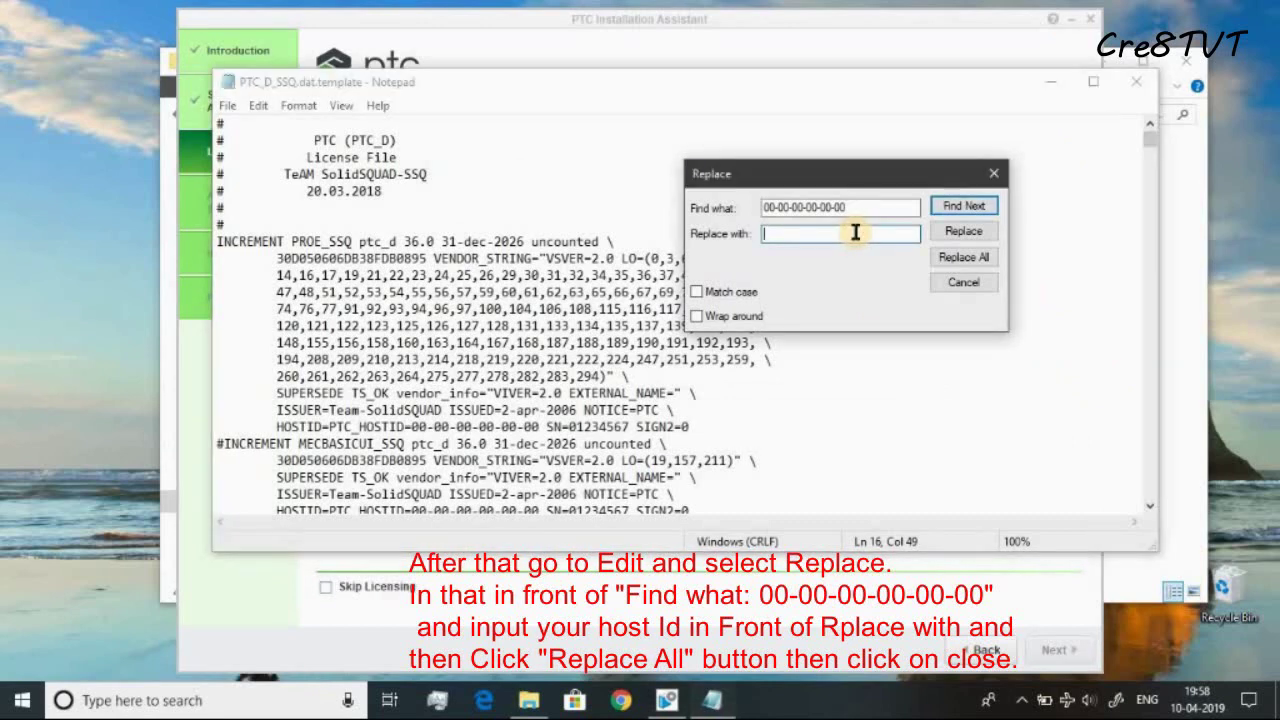
type("2C-33-7A-")
mouse_move(666, 700)
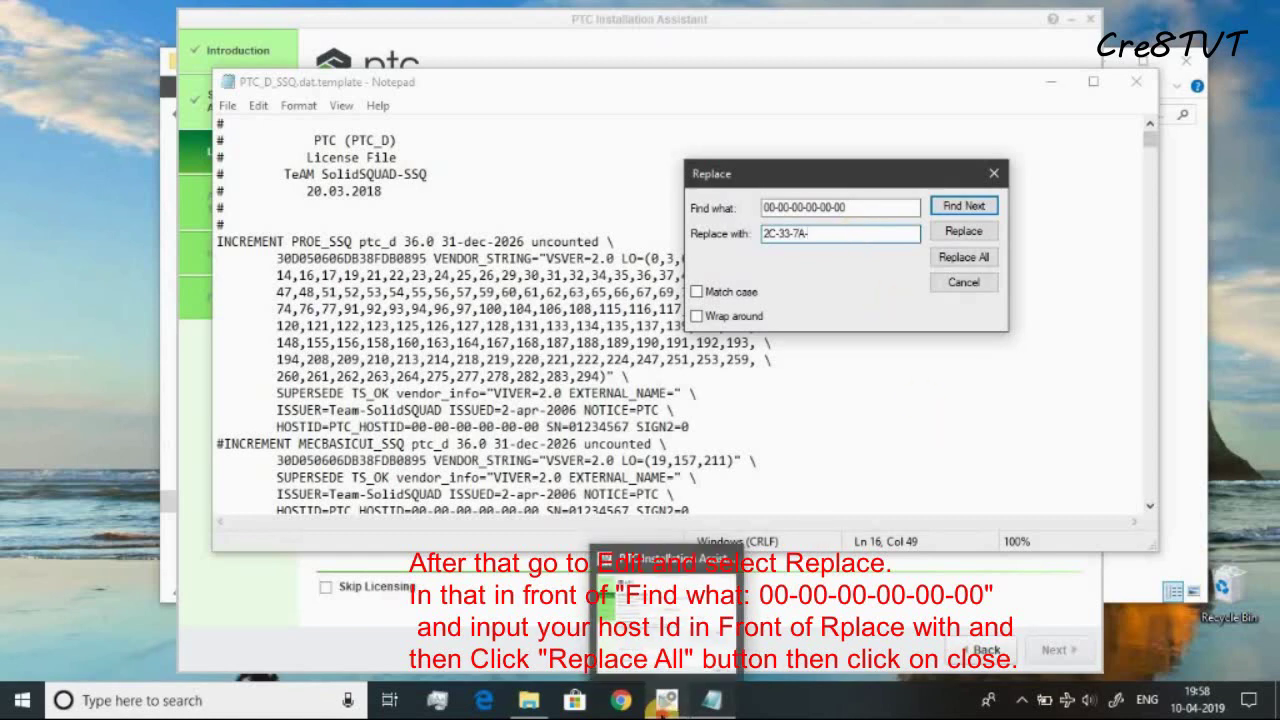
left_click(650, 610)
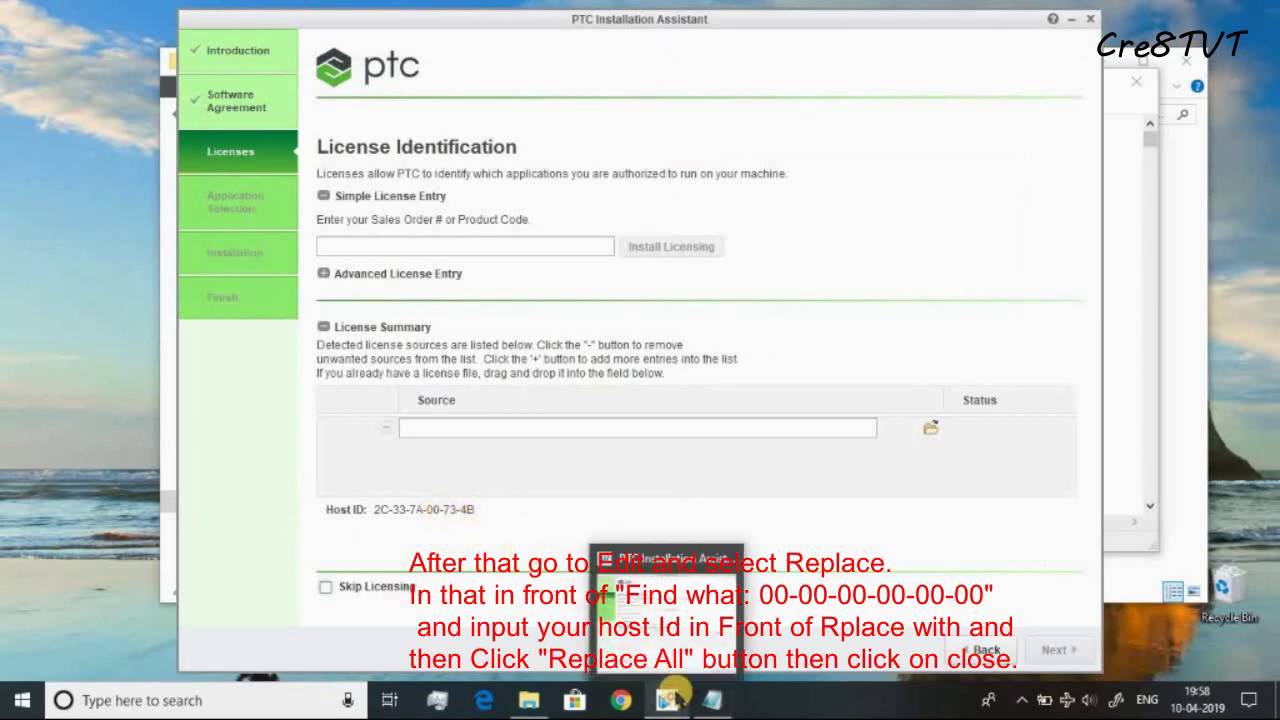
left_click(708, 700)
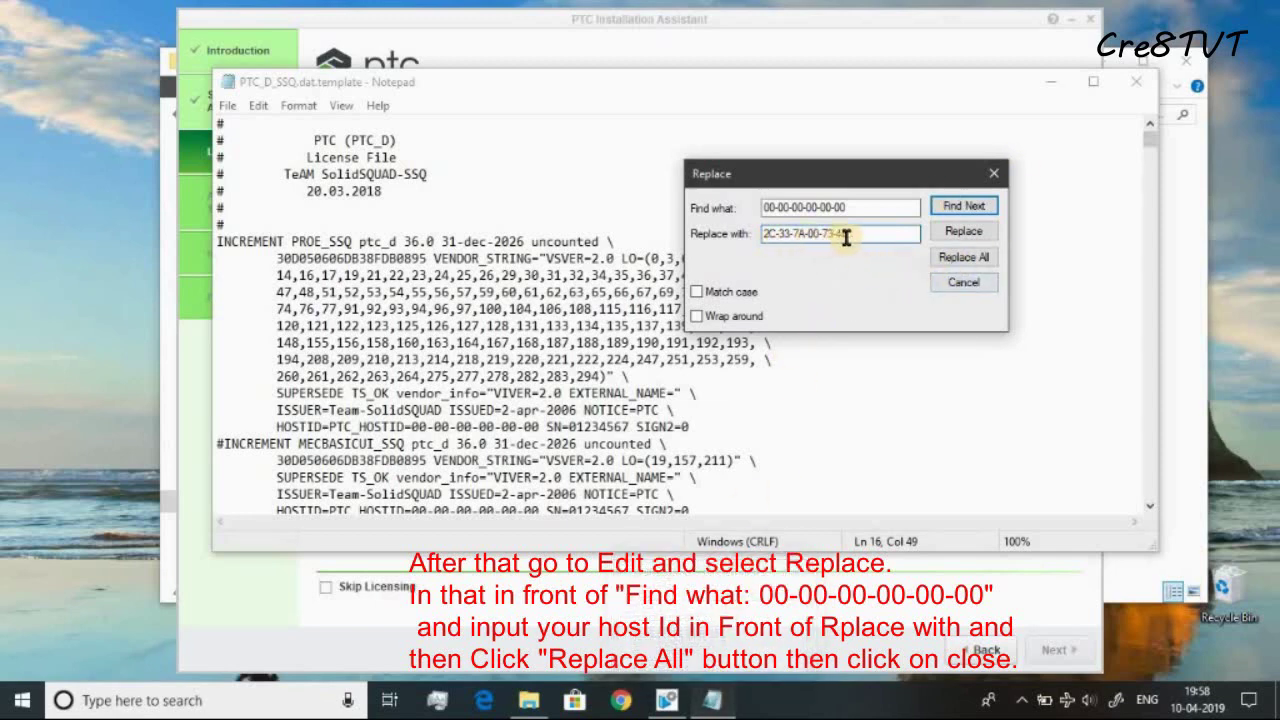
mouse_move(666, 700)
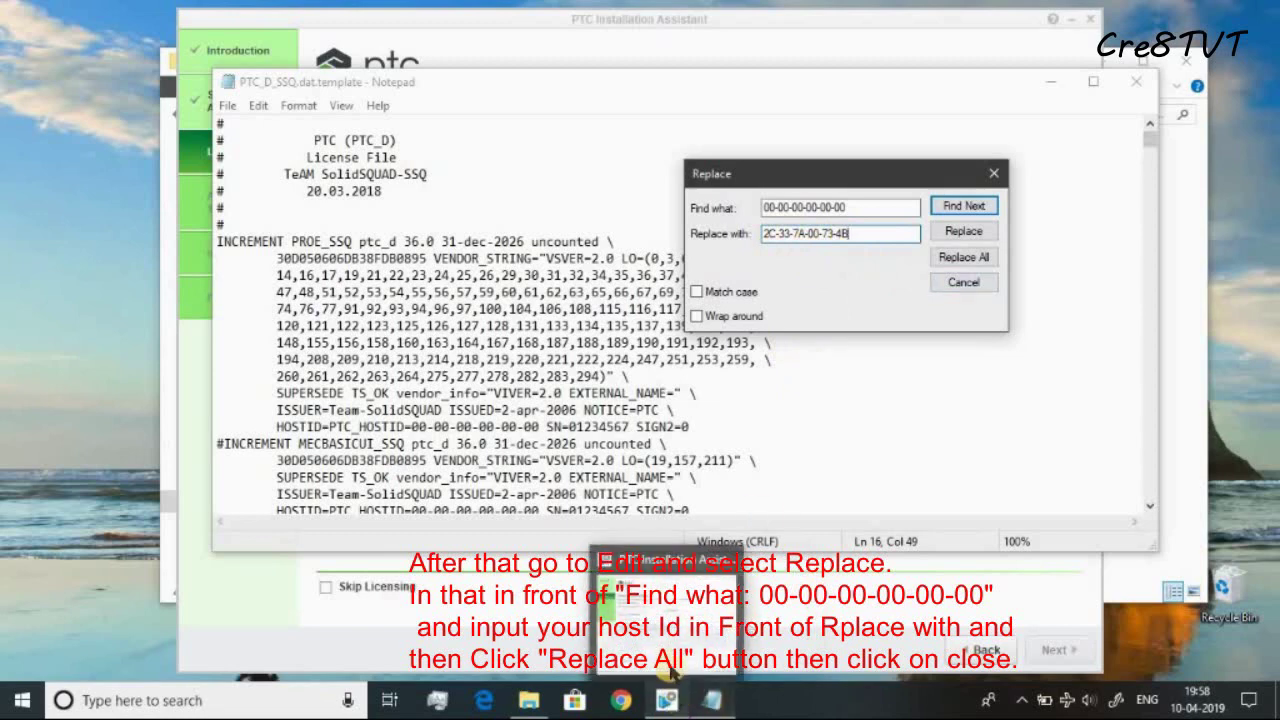
left_click(672, 632)
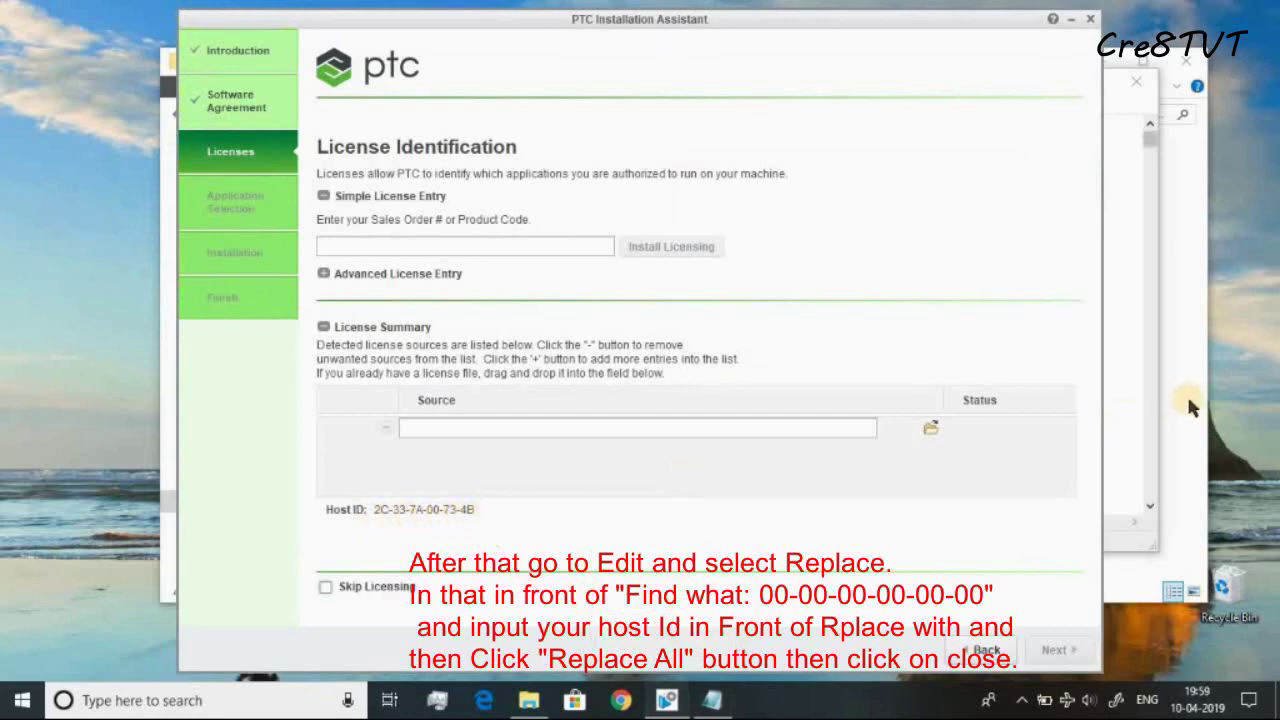
left_click(1135, 401)
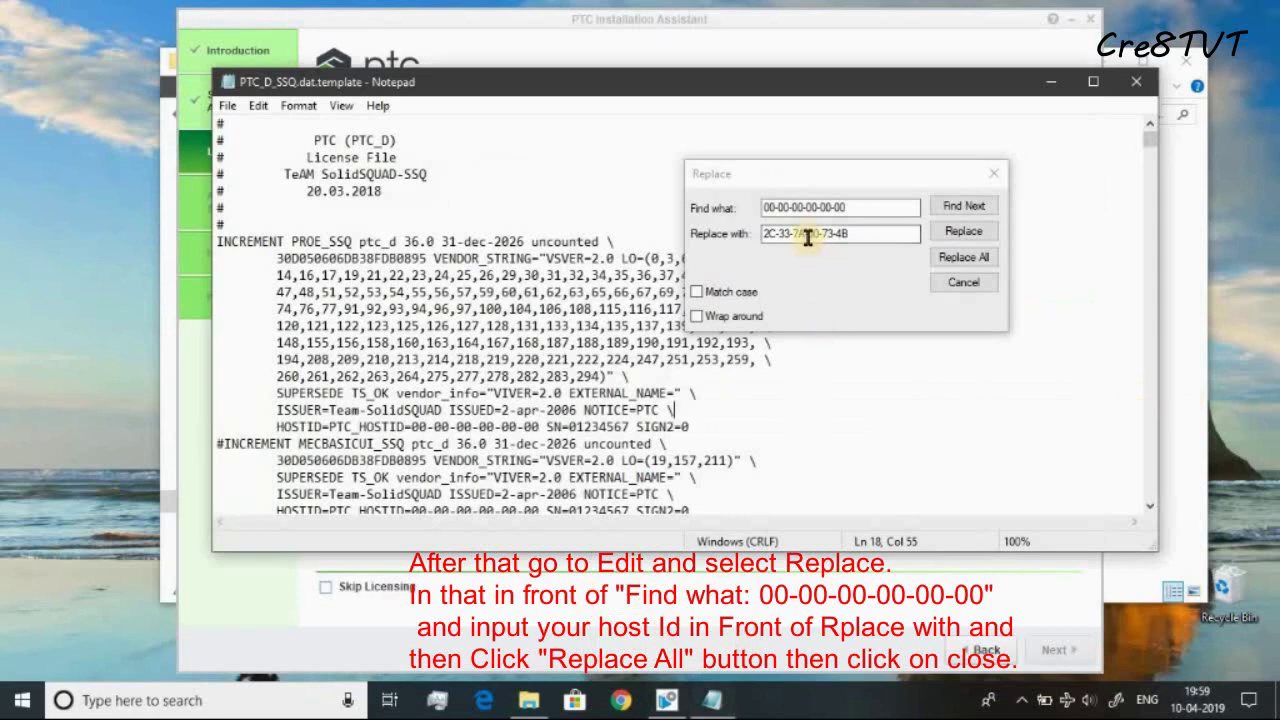
- Replace every occurrence of the placeholder host ID in the license template and close the Replace dialog
left_click(957, 231)
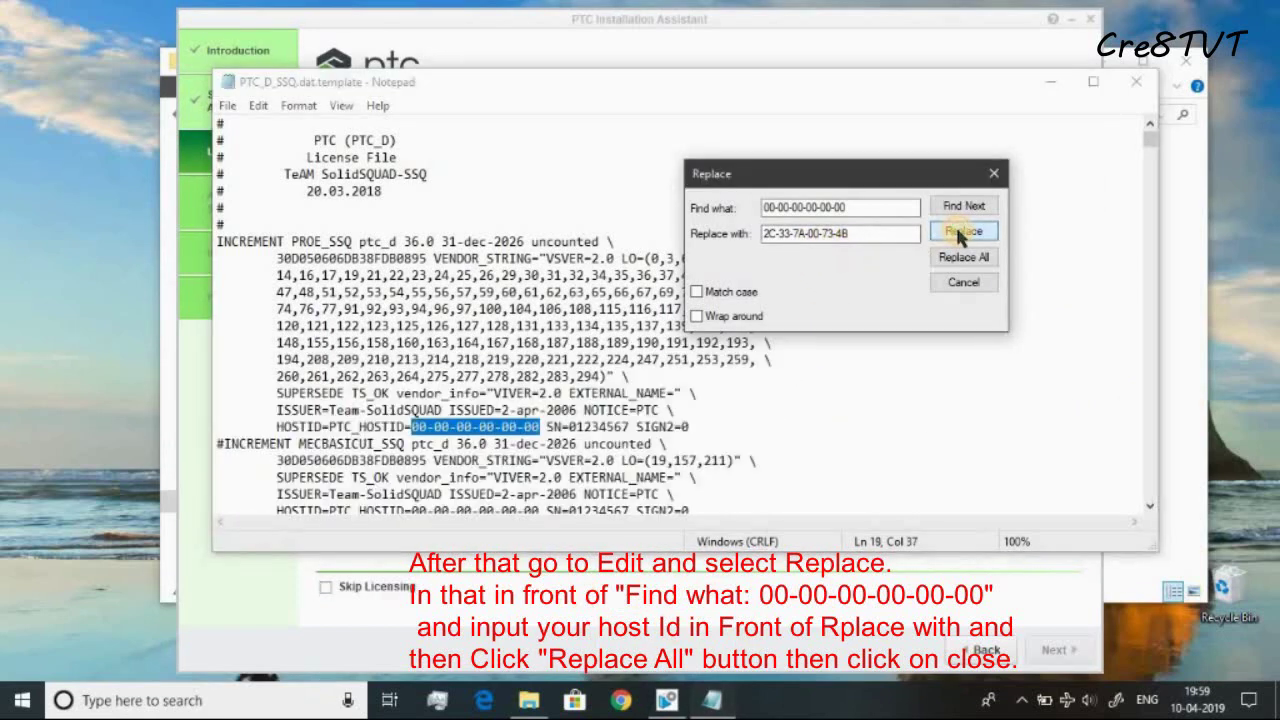
left_click(975, 257)
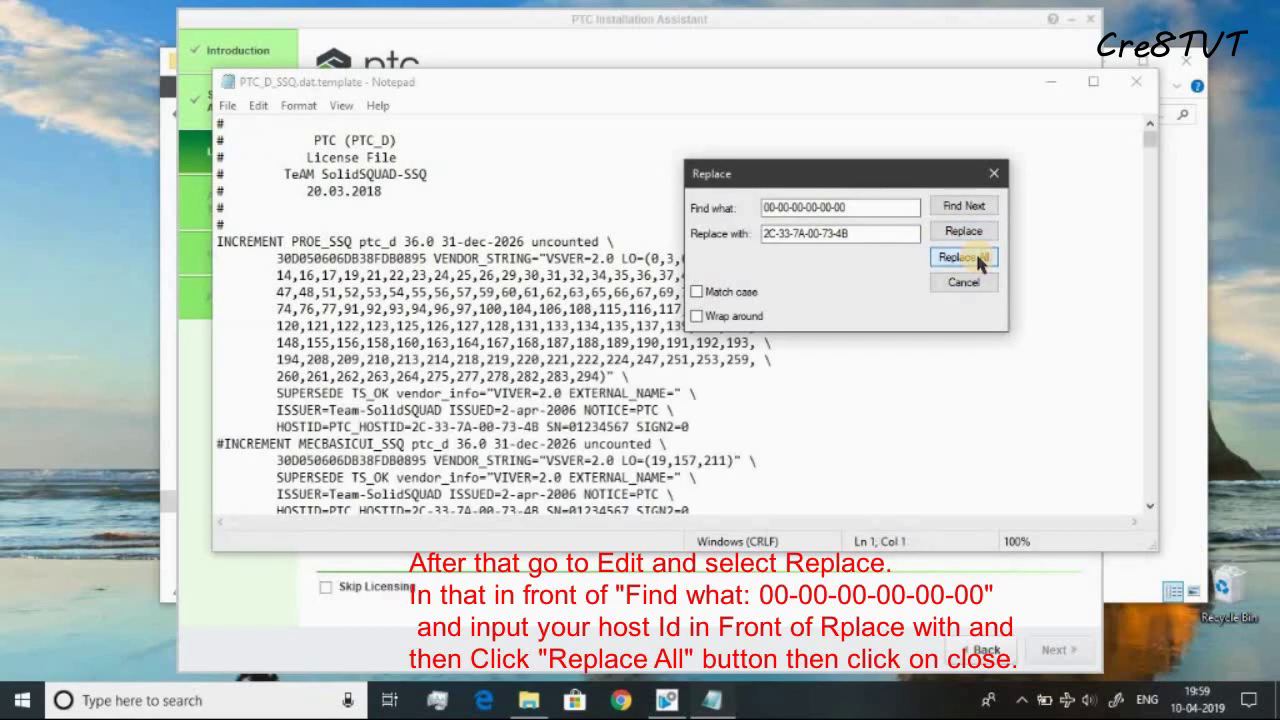
left_click(993, 176)
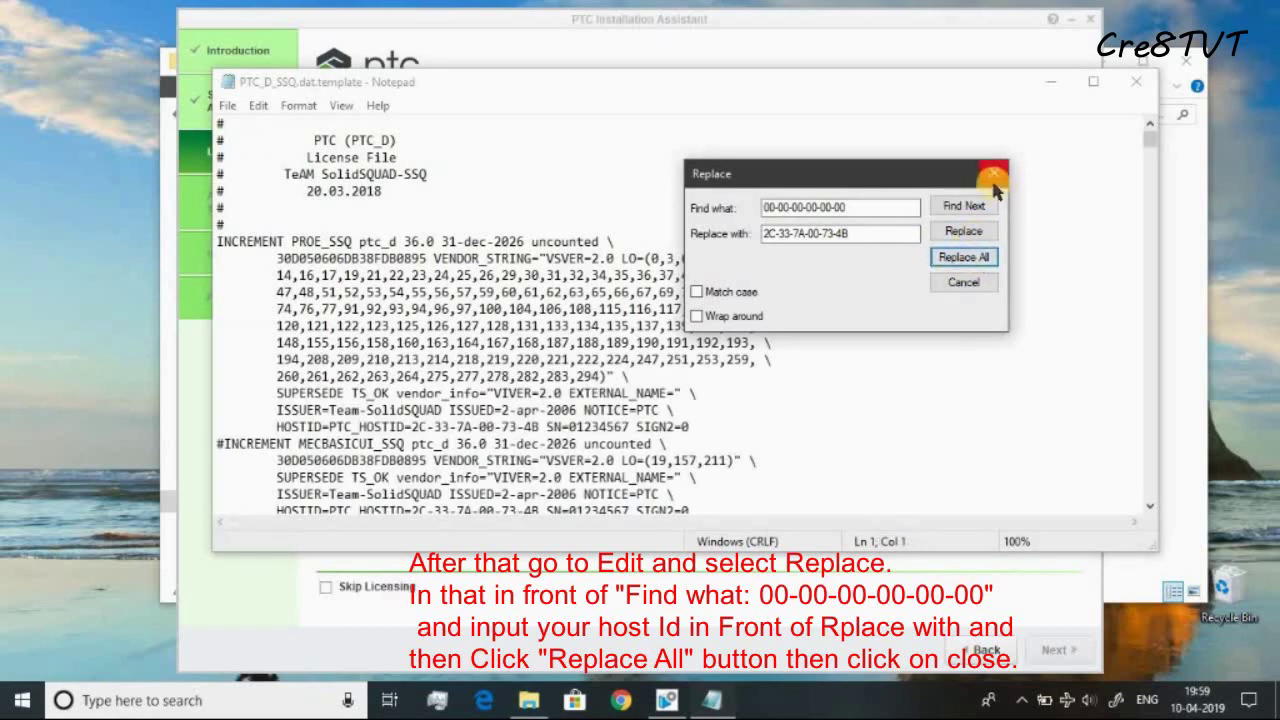
left_click(994, 184)
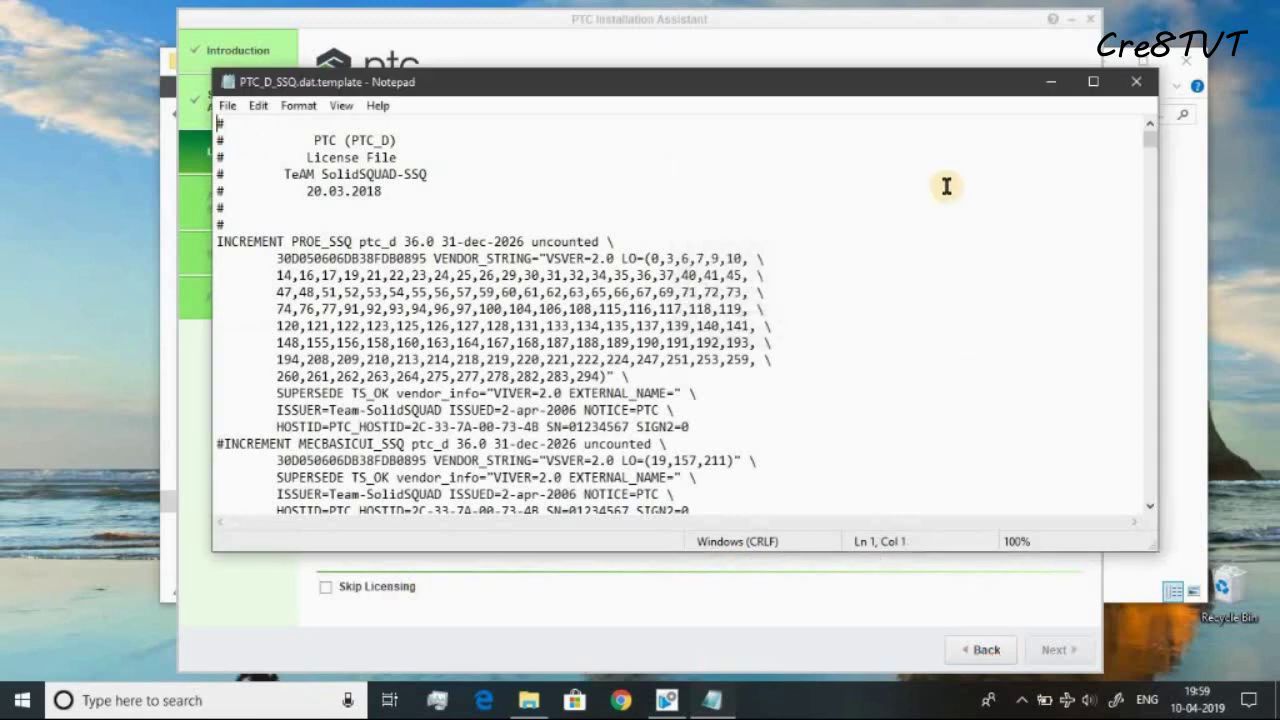
- Start saving the license template as a new file and create a folder named ptc on the Windows (C:) drive
left_click(228, 106)
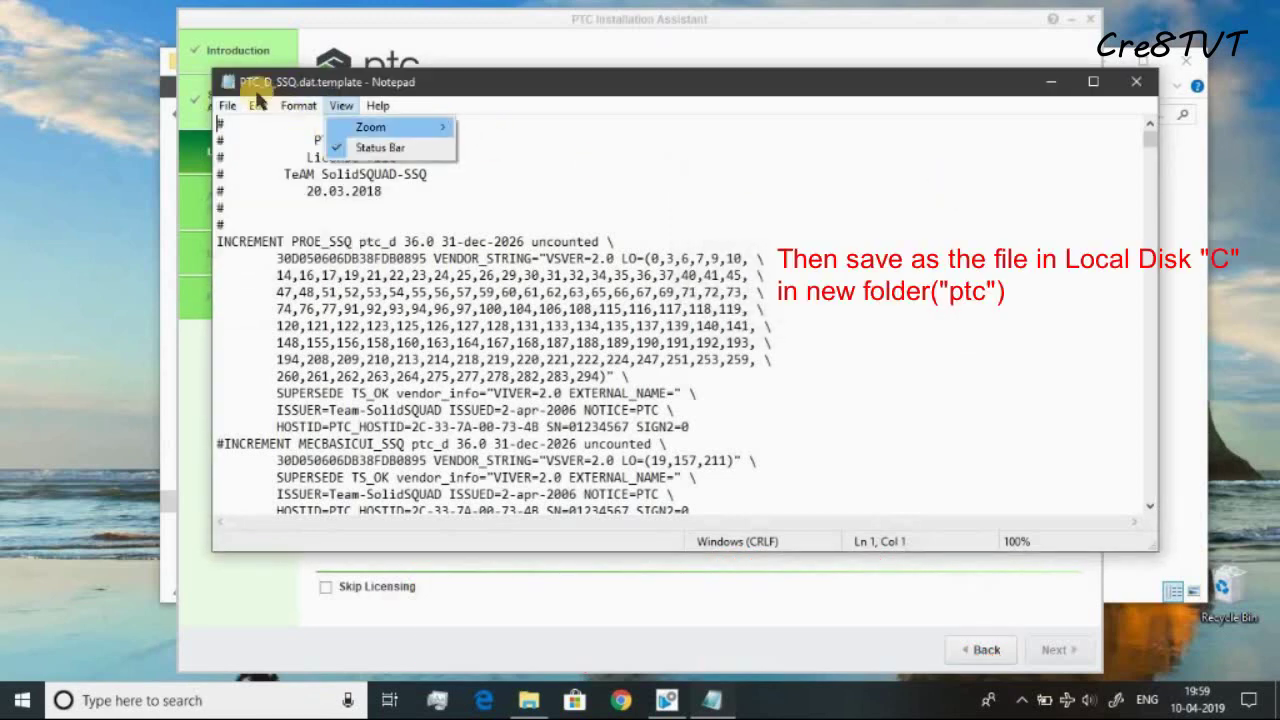
left_click(234, 180)
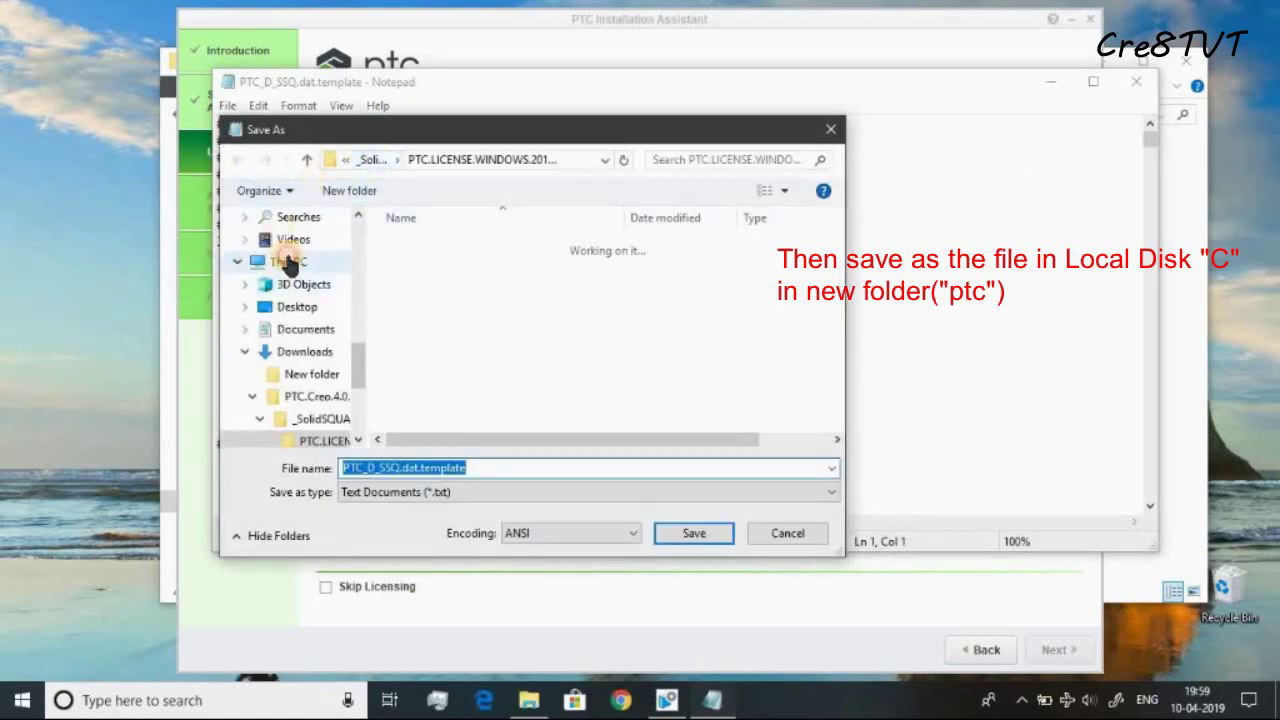
left_click(285, 261)
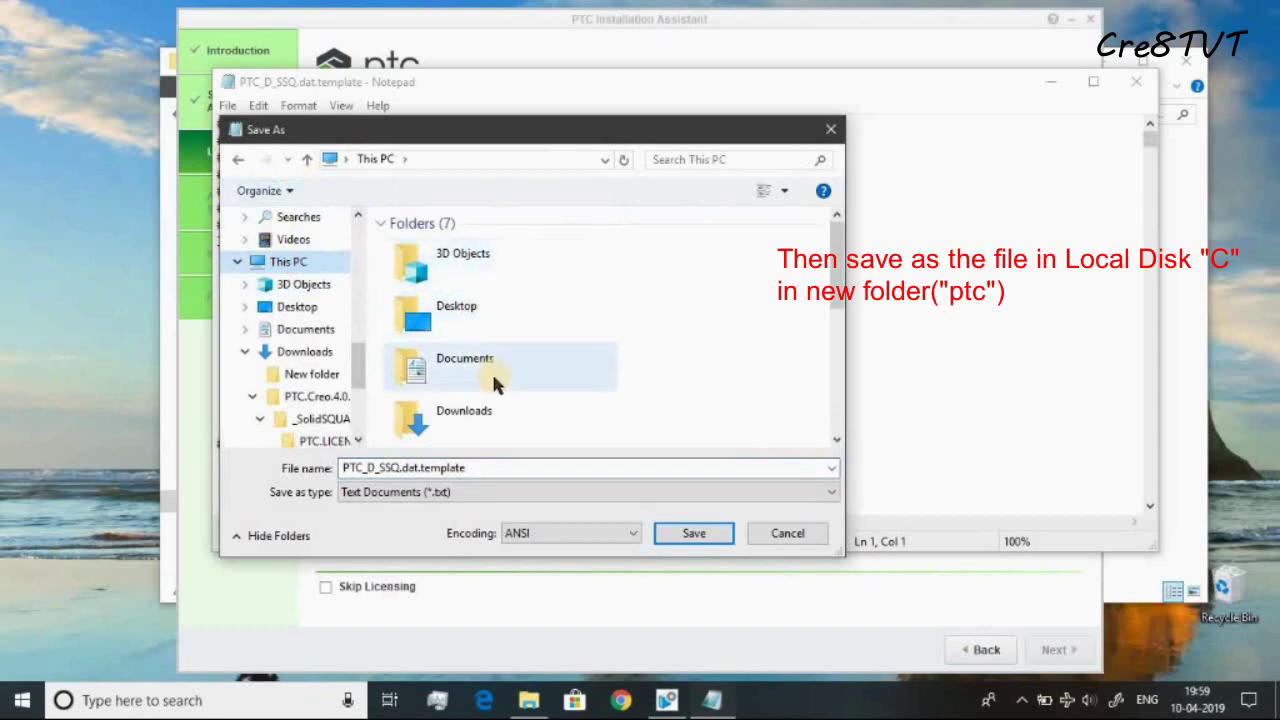
scroll(491, 371, "down", 5)
double_click(506, 314)
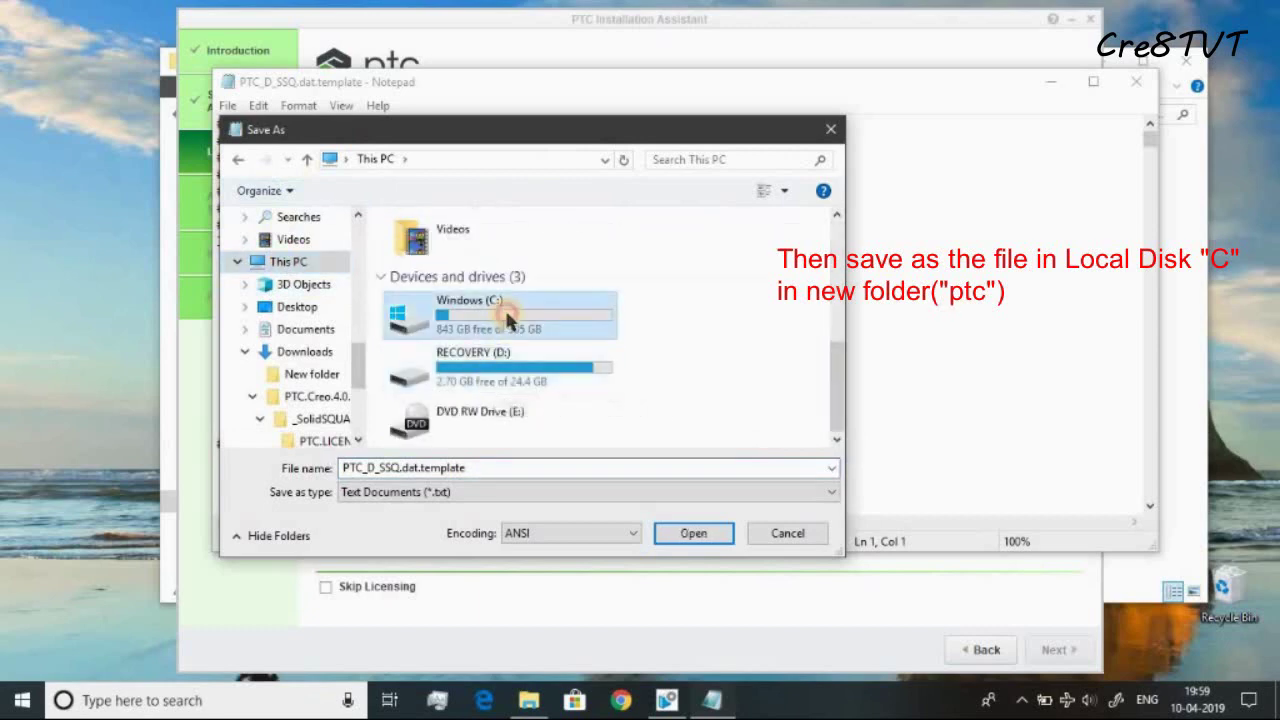
scroll(506, 320, "down", 2)
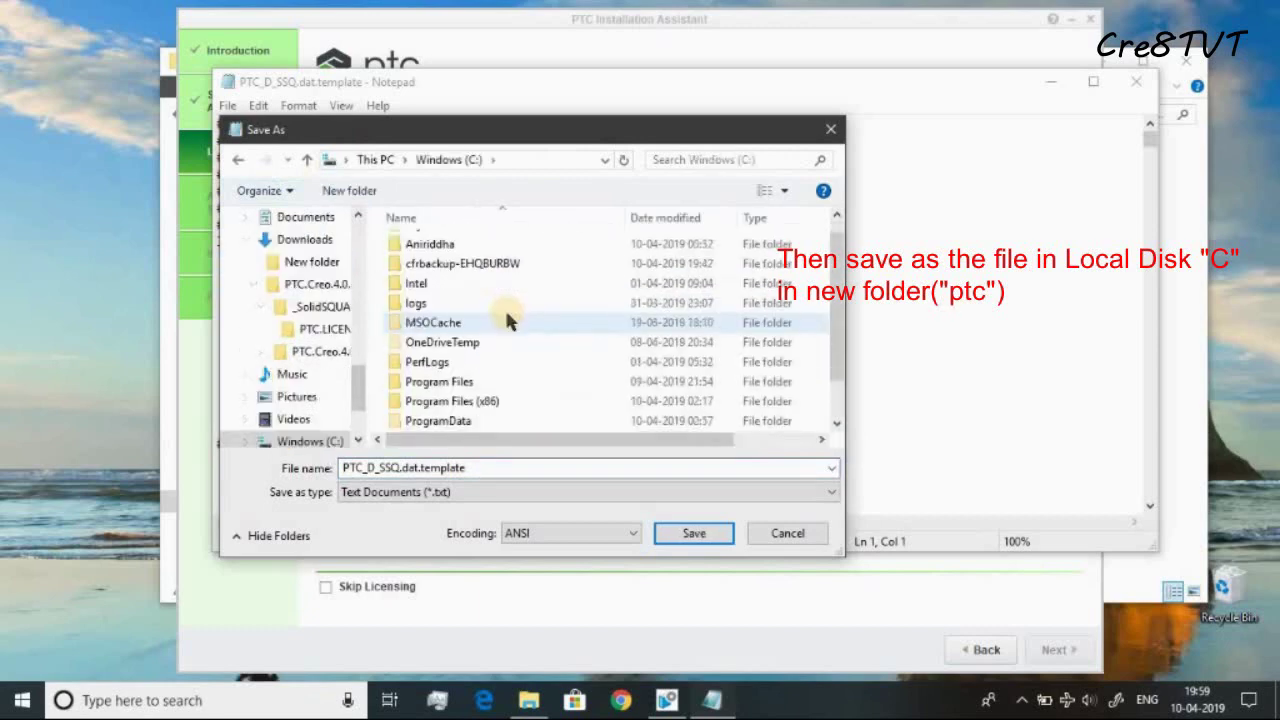
left_click(350, 188)
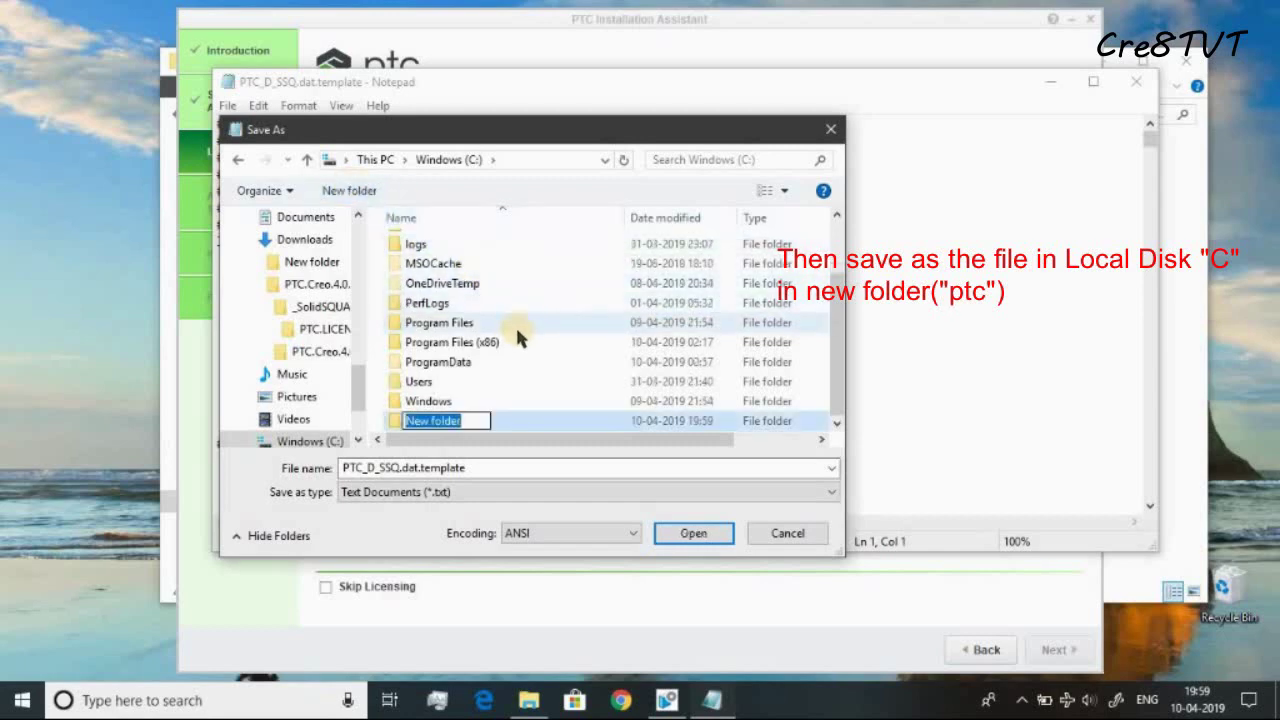
type("ptc")
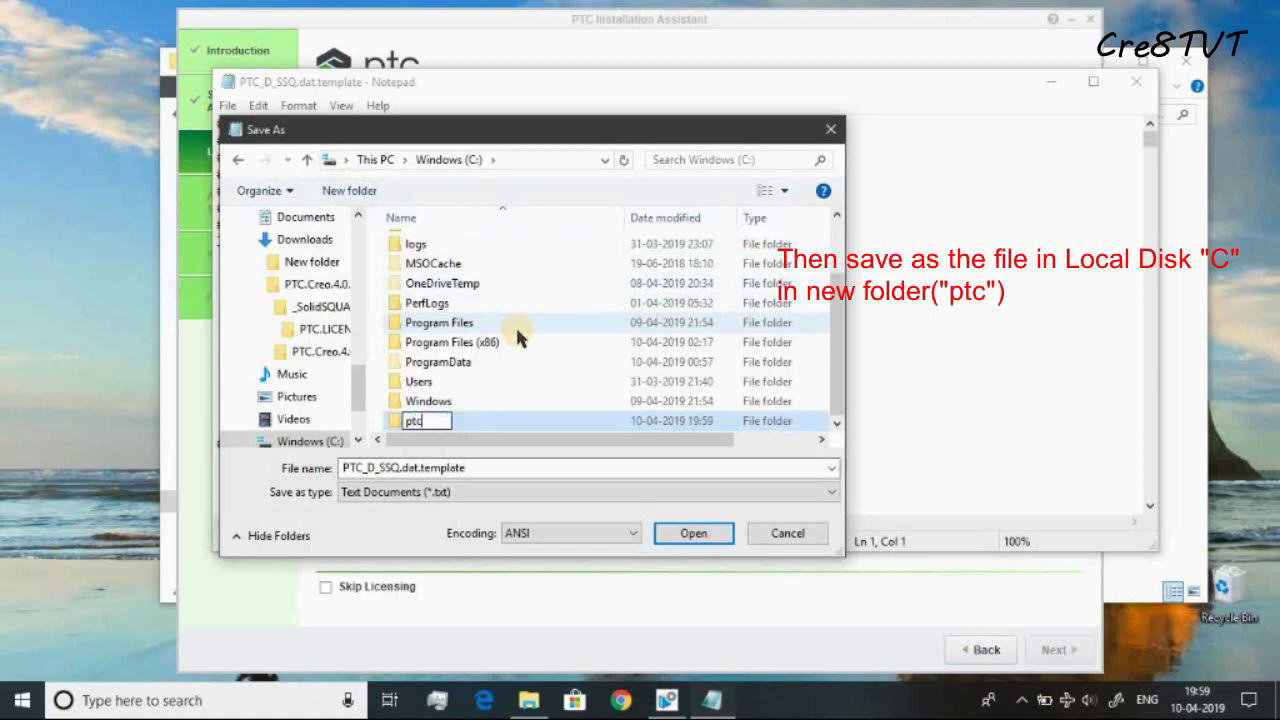
key("Return")
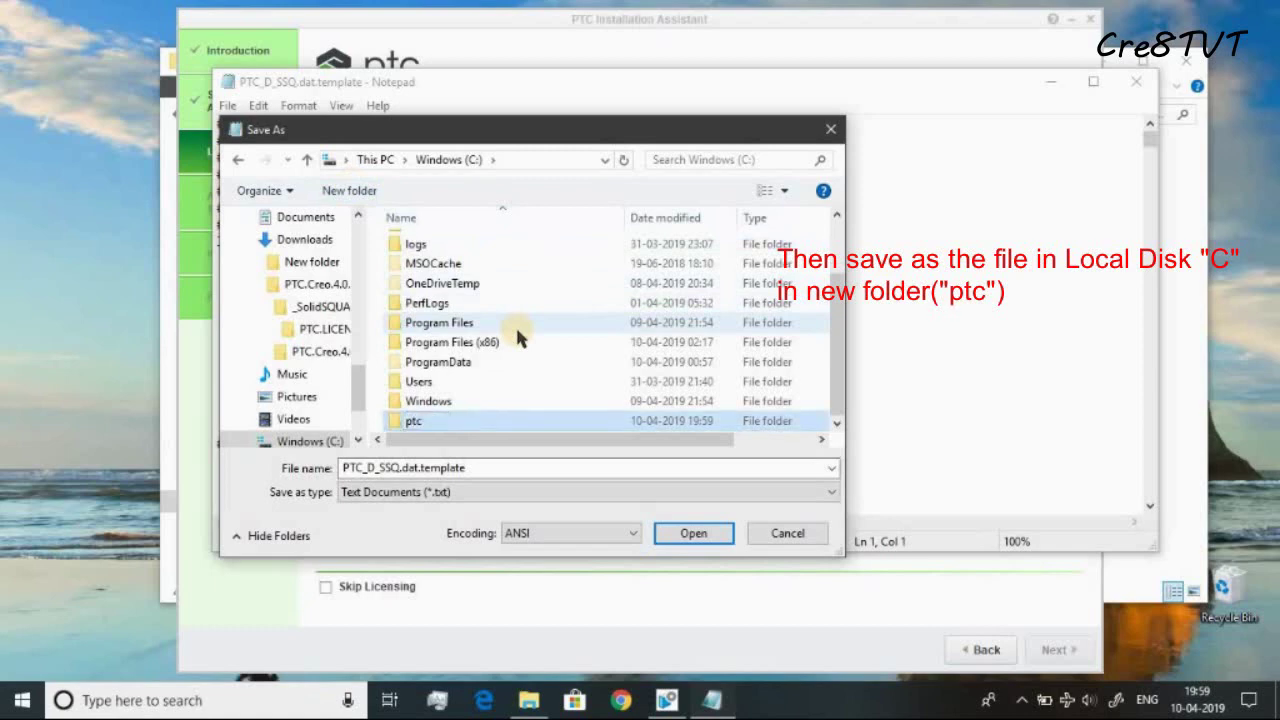
- Save PTC_D_SSQ.dat.template in the C:\ptc folder and close Notepad
left_click(462, 420)
double_click(462, 420)
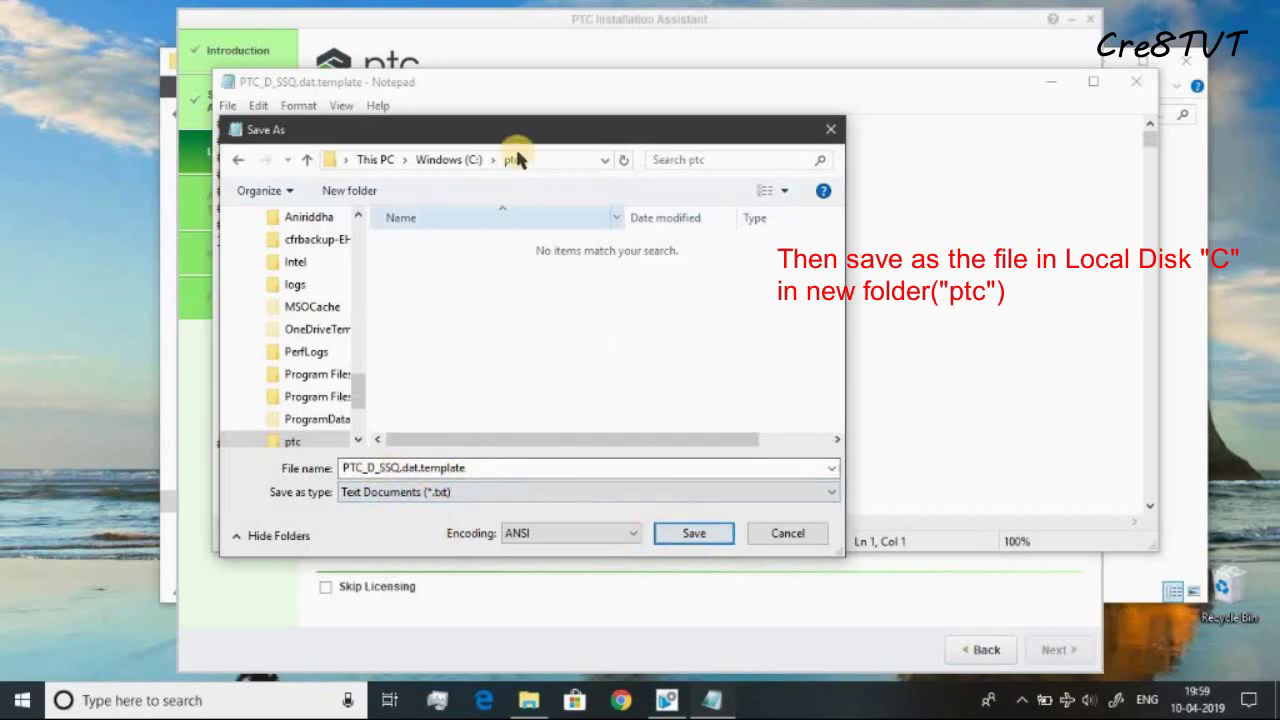
left_click(707, 531)
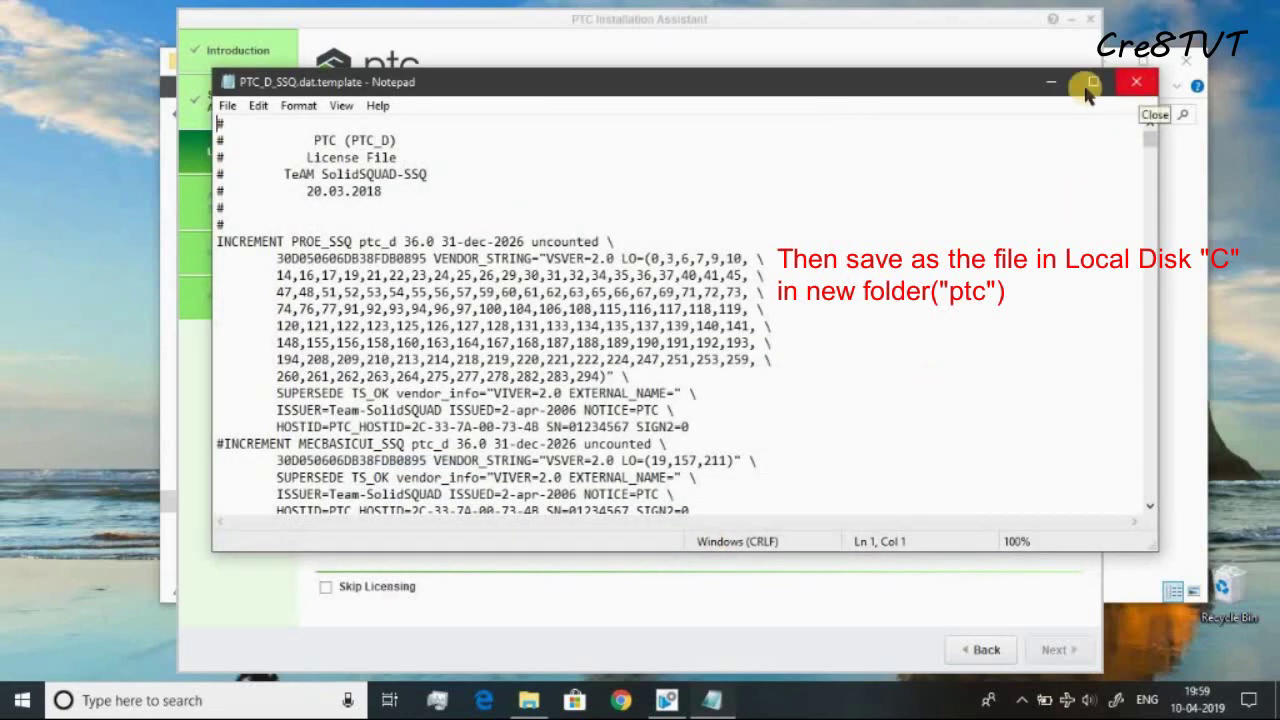
left_click(1138, 84)
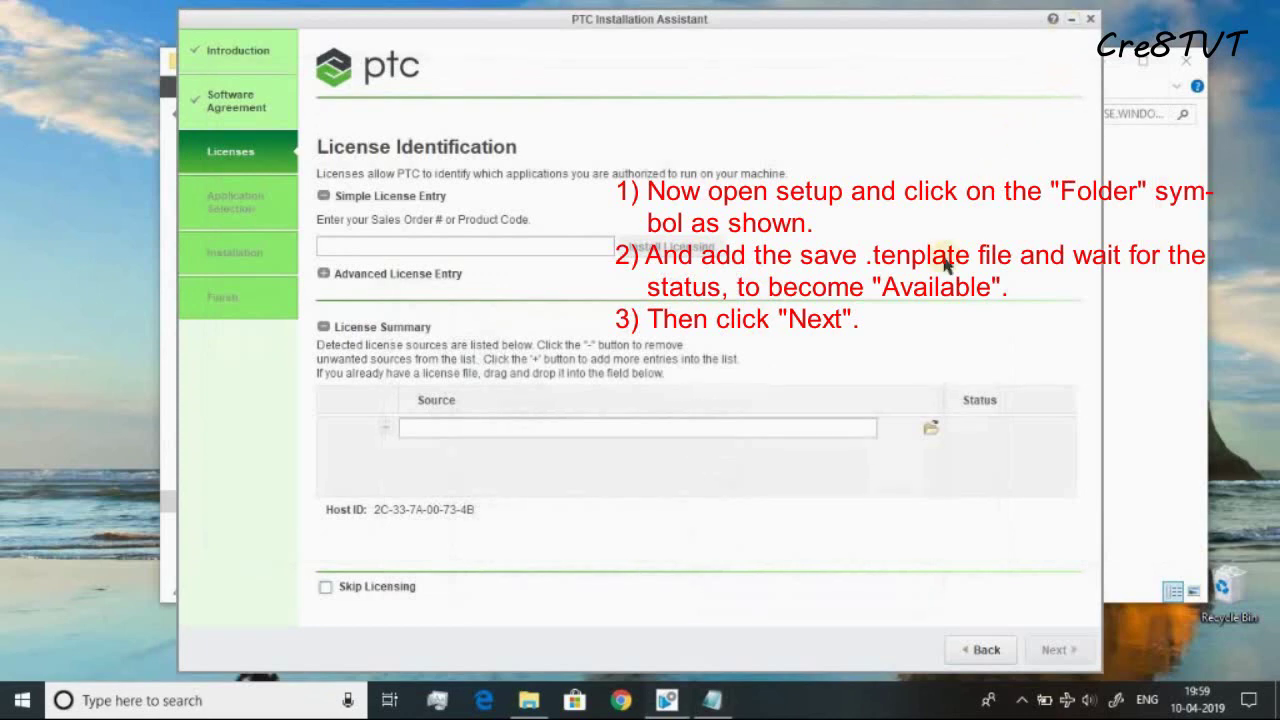
- Add PTC_D_SSQ.dat.template from the C:\ptc folder as the license source and continue to the application selection
left_click(926, 430)
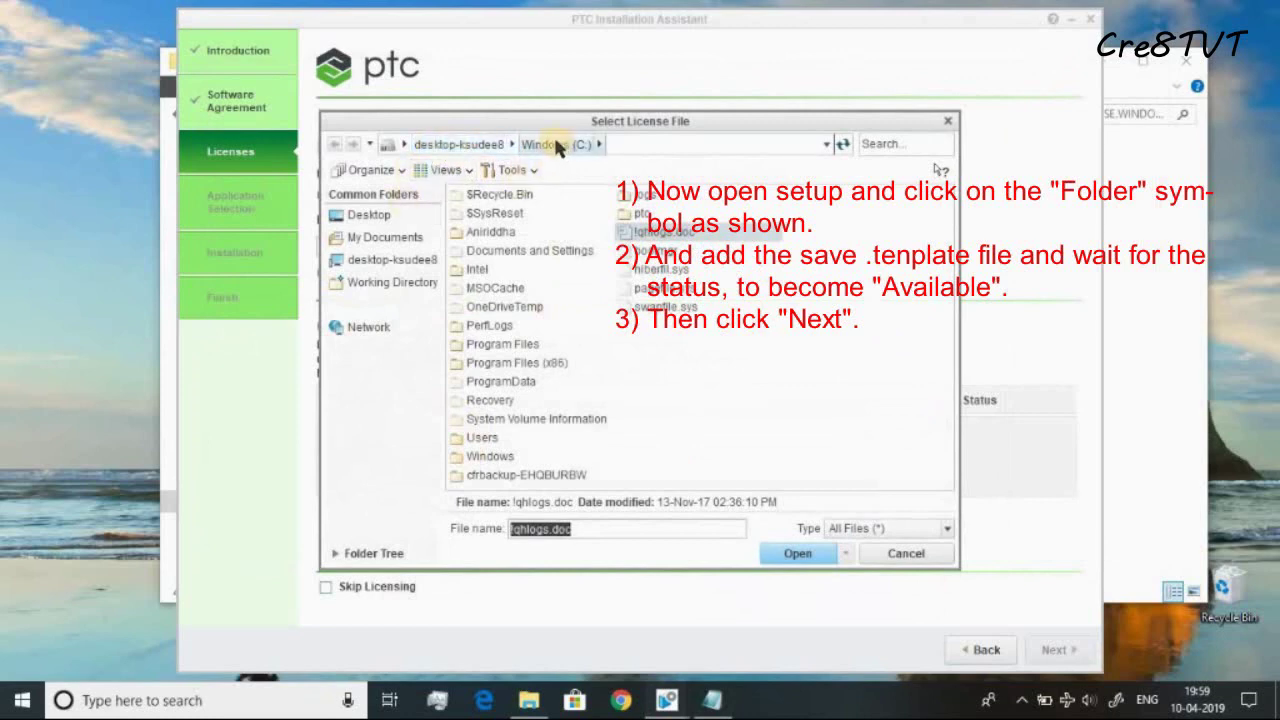
double_click(641, 213)
left_click(556, 198)
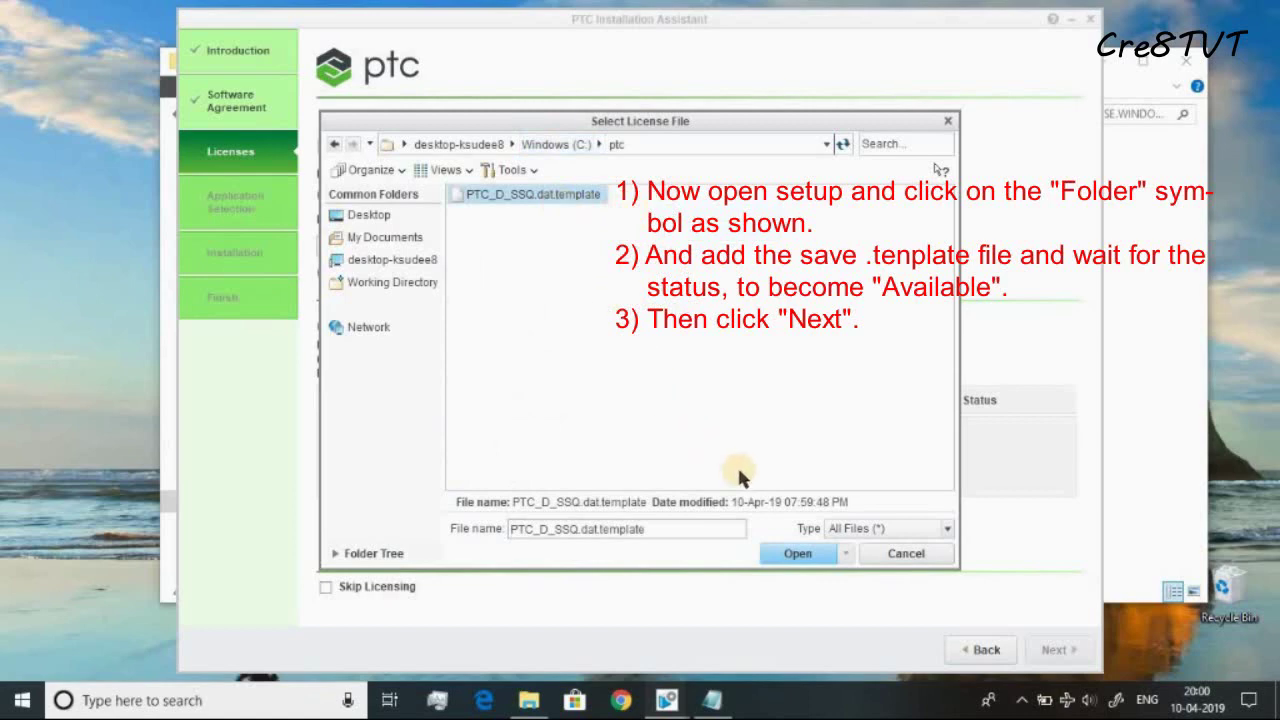
left_click(800, 555)
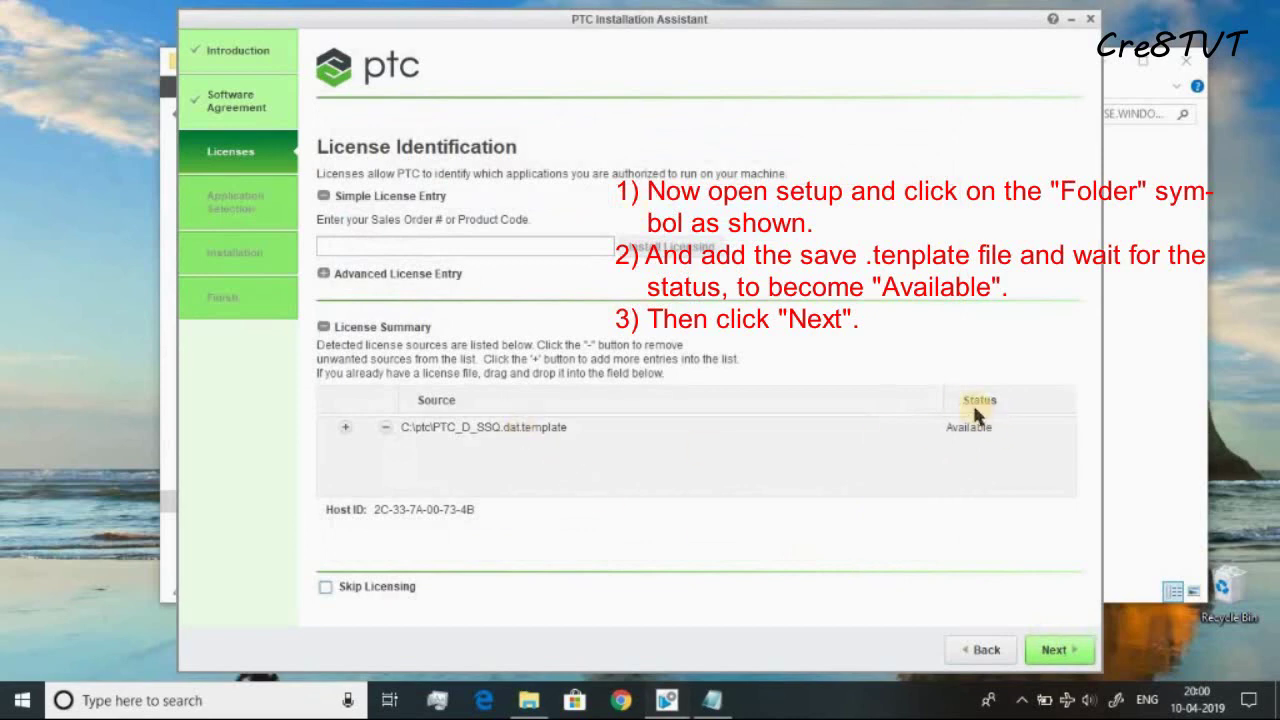
left_click(1062, 650)
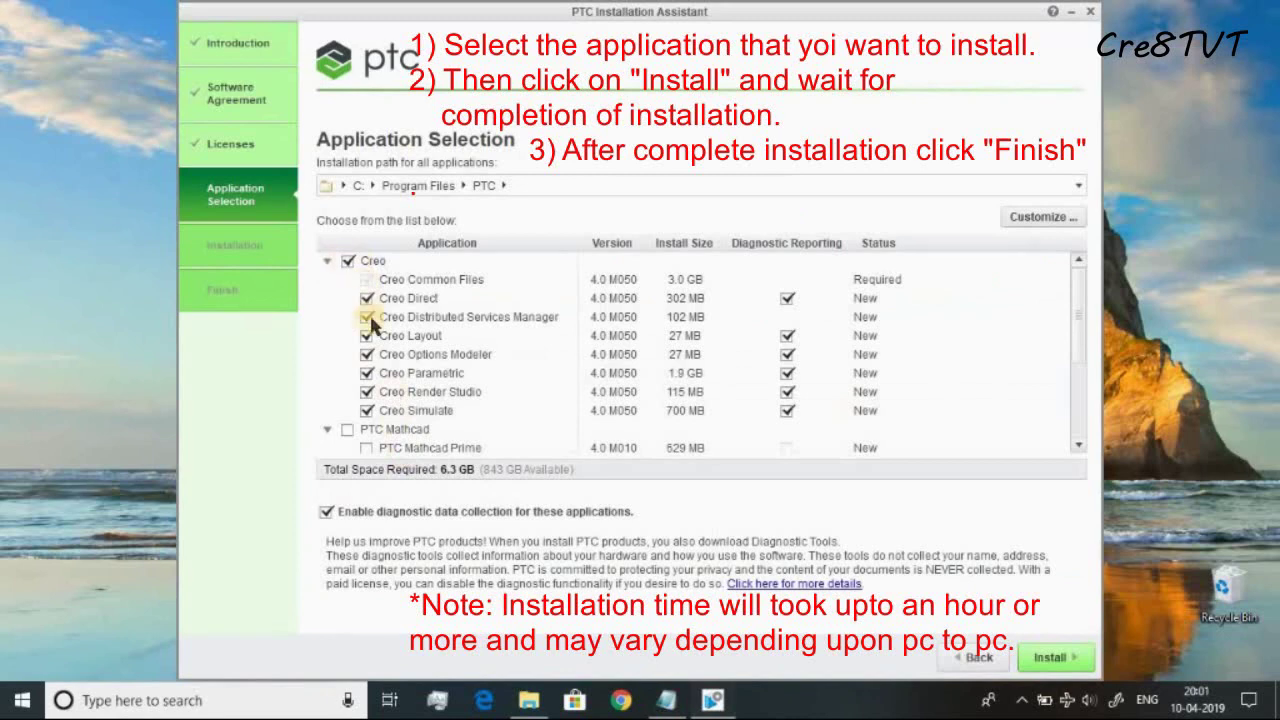
- Add PTC Mathcad and MKS Platform Components 9.x to the applications selected for installation
left_click(347, 429)
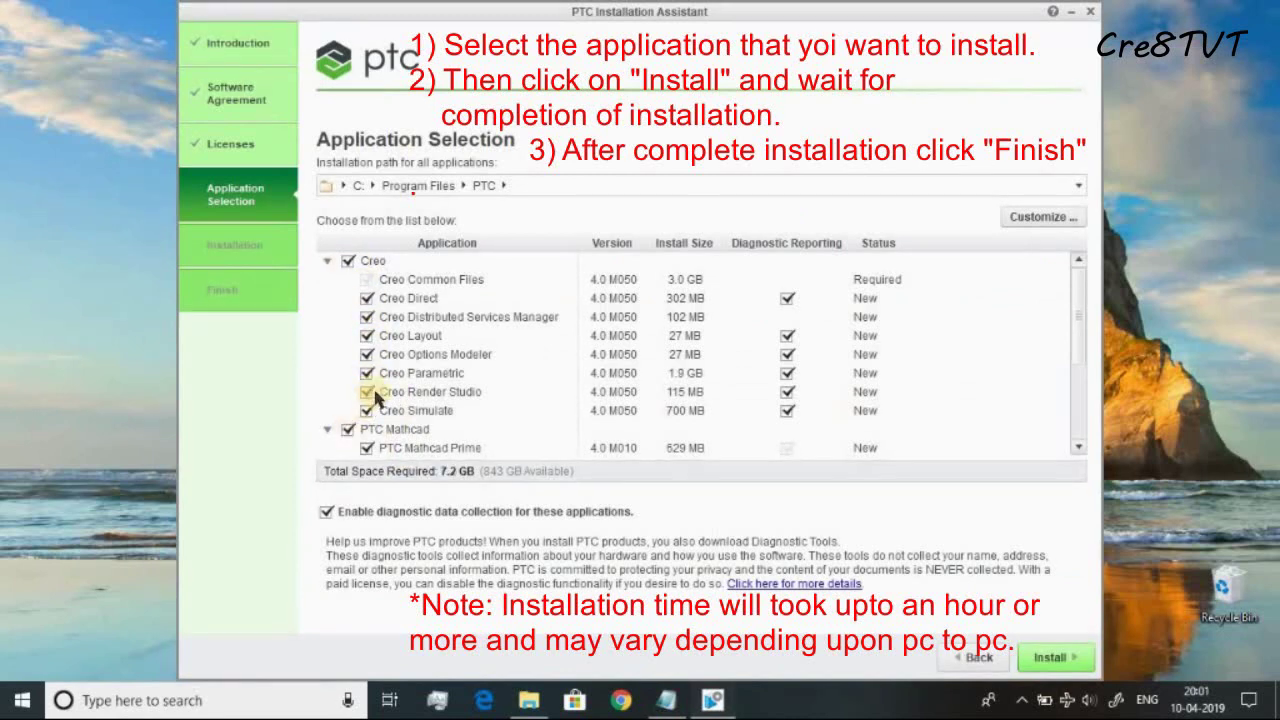
scroll(342, 395, "down", 2)
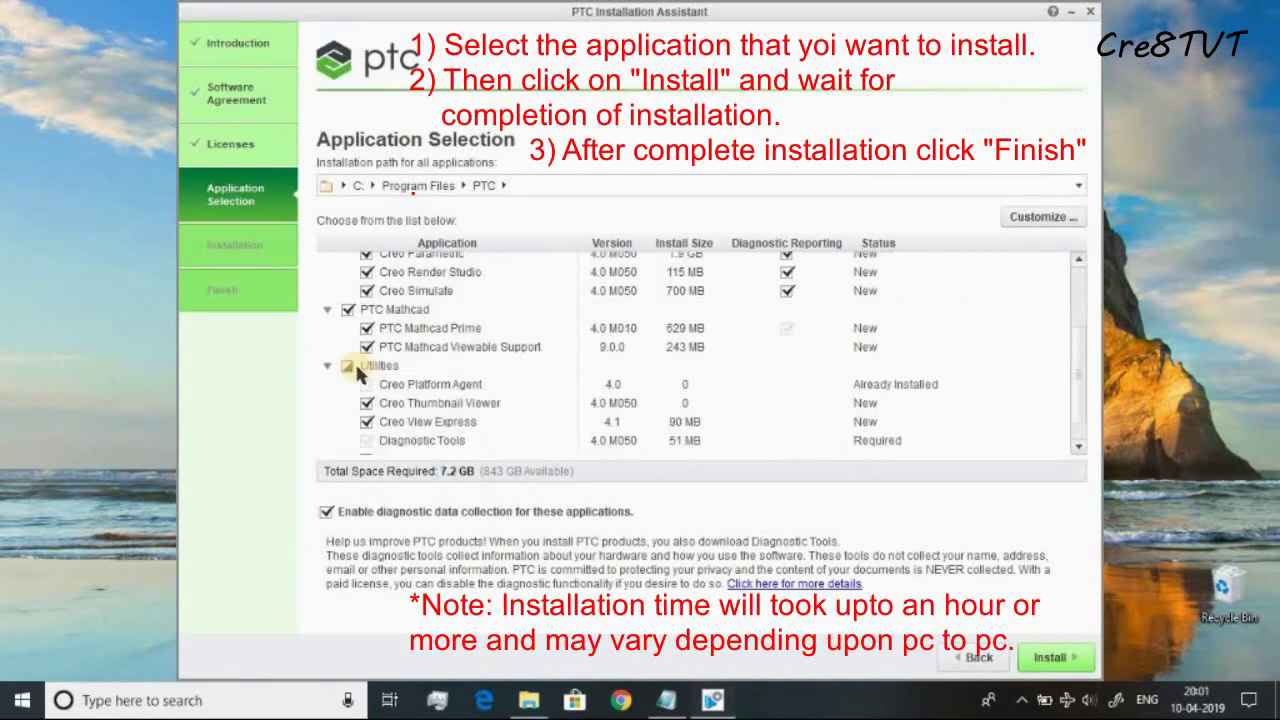
scroll(380, 378, "down", 1)
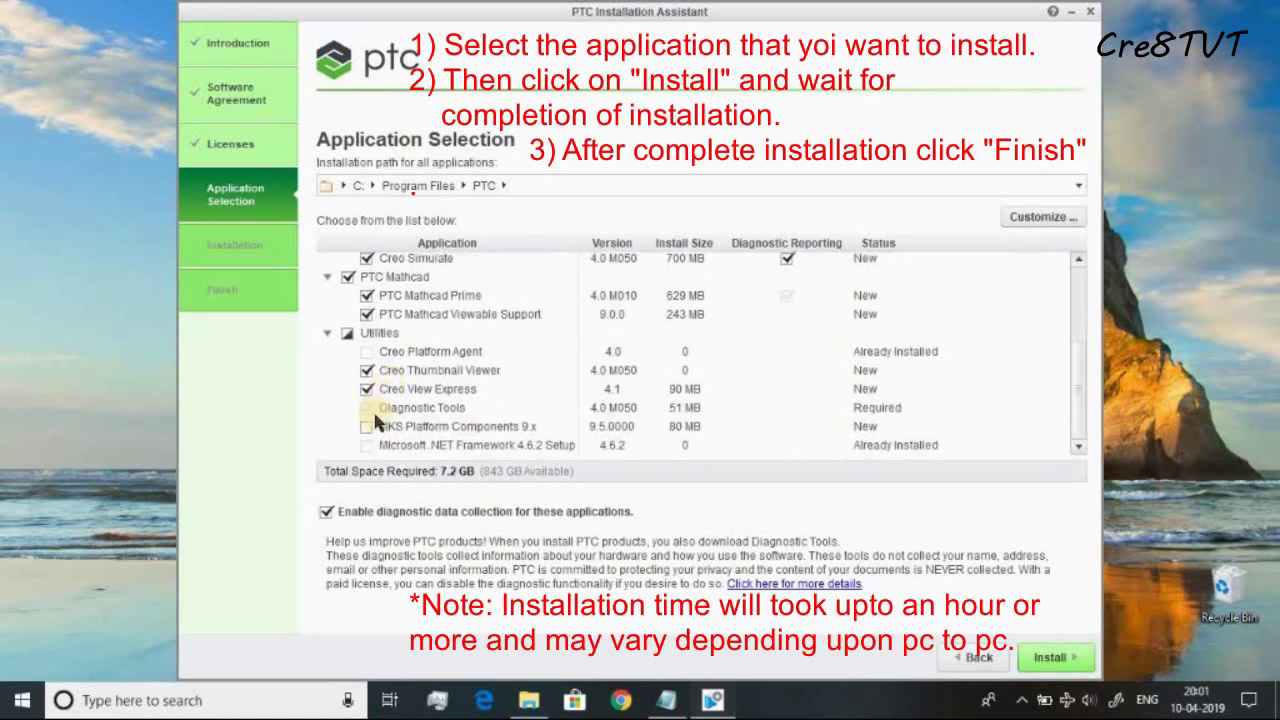
left_click(367, 424)
scroll(441, 377, "up", 4)
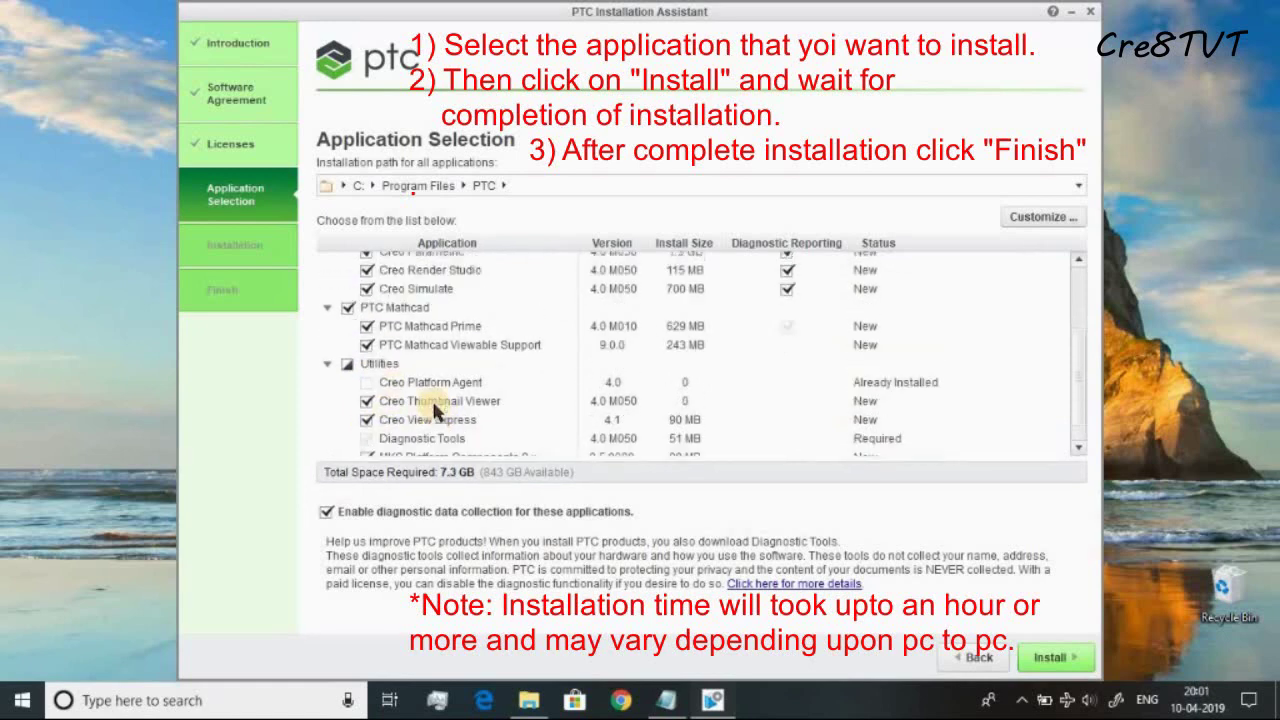
scroll(430, 370, "down", 4)
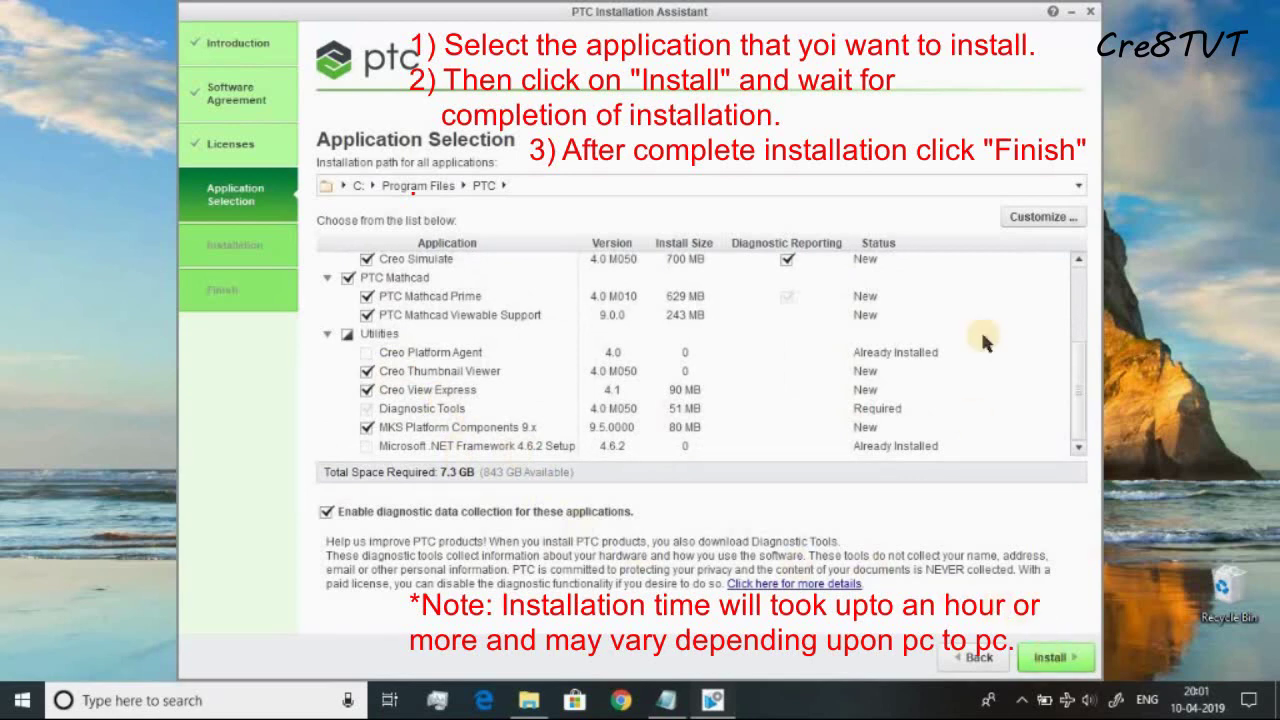
- Customize the installation to include all API Toolkits for Creo Direct and Creo Distributed Services Manager
left_click(1041, 220)
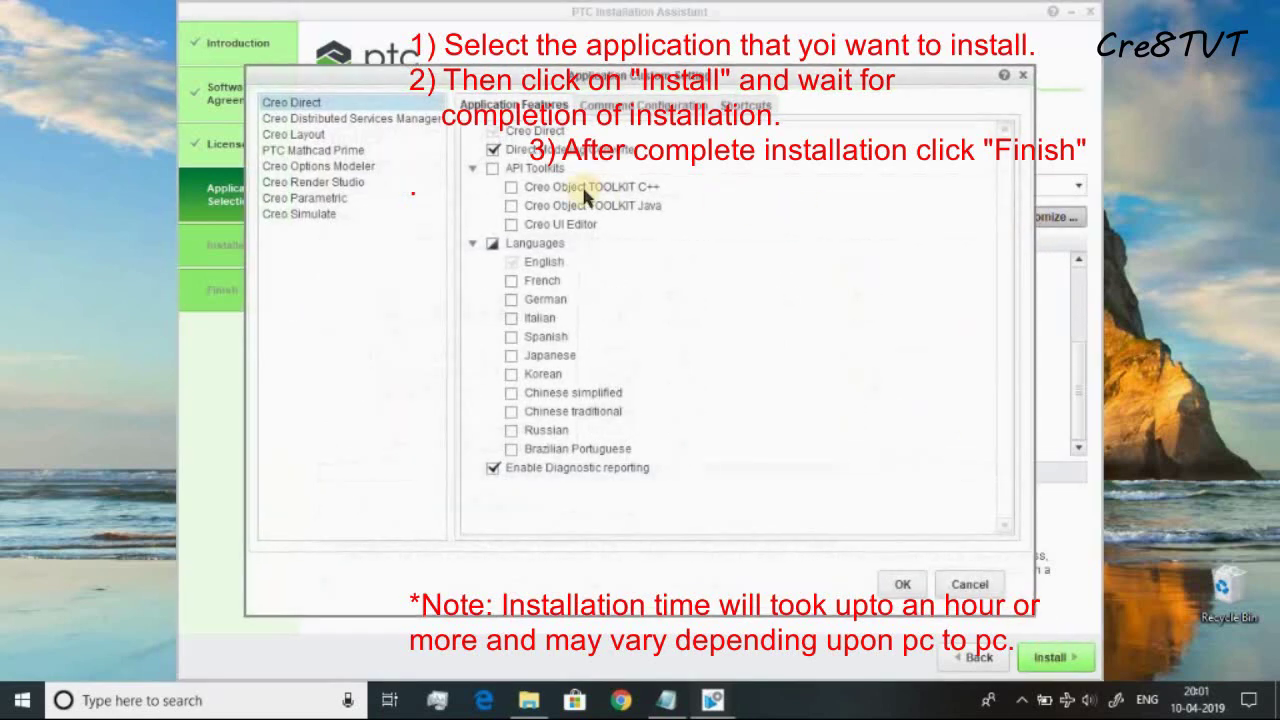
left_click(493, 170)
left_click(598, 106)
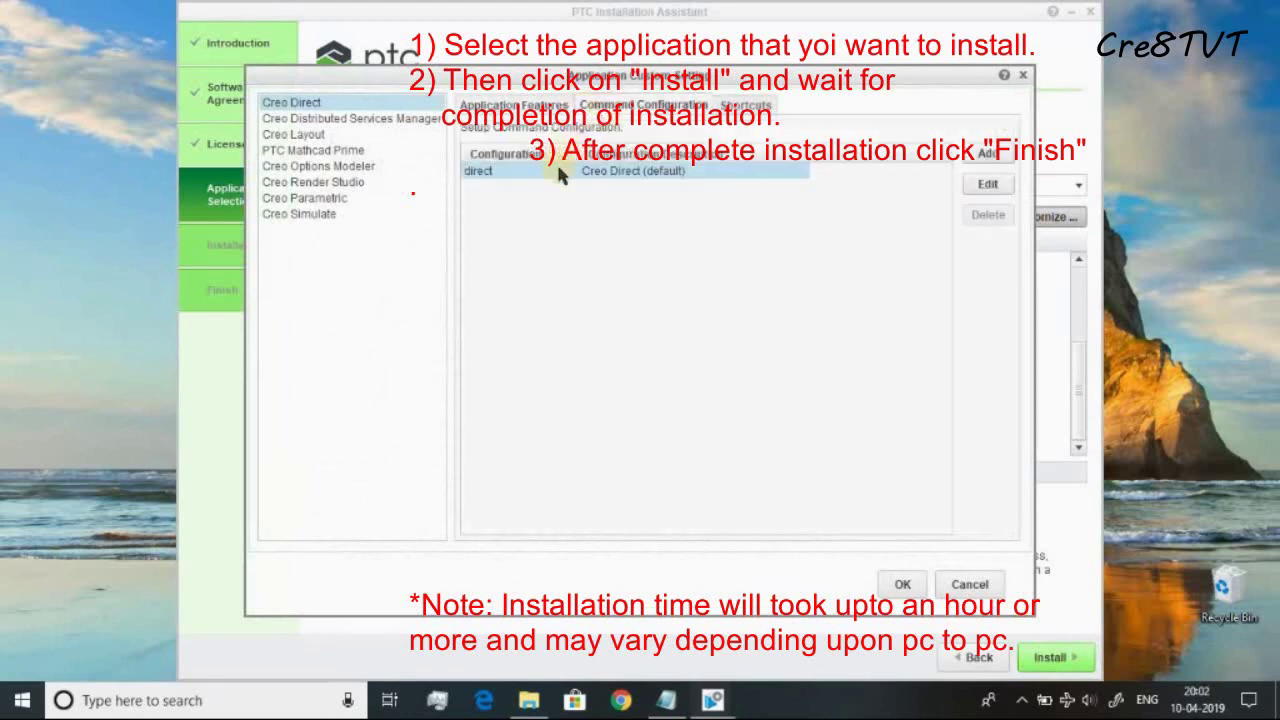
left_click(512, 106)
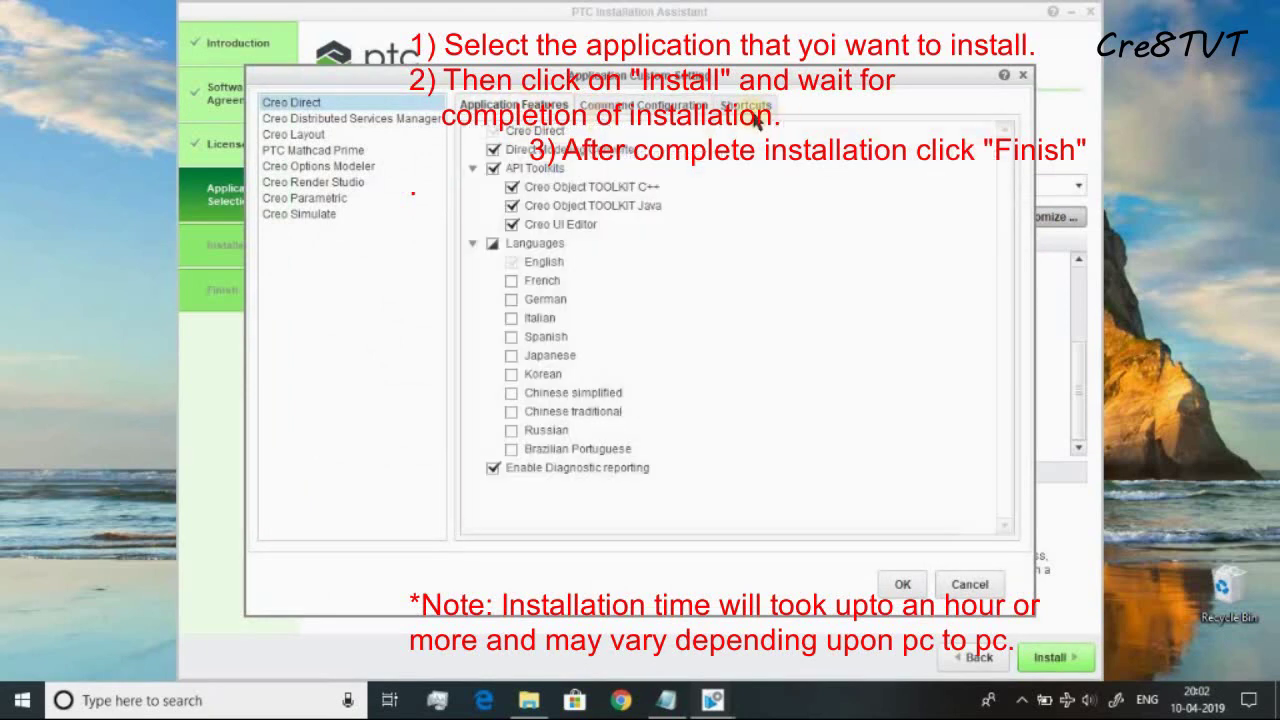
left_click(748, 108)
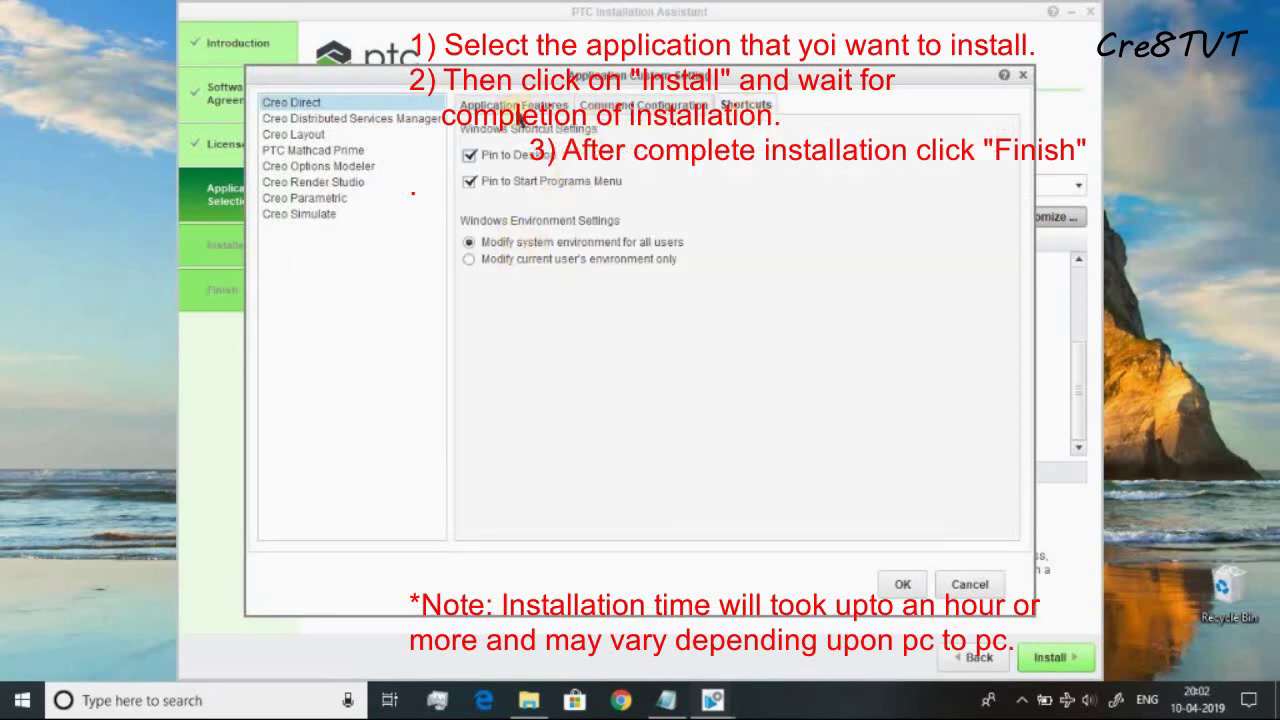
left_click(512, 104)
left_click(378, 117)
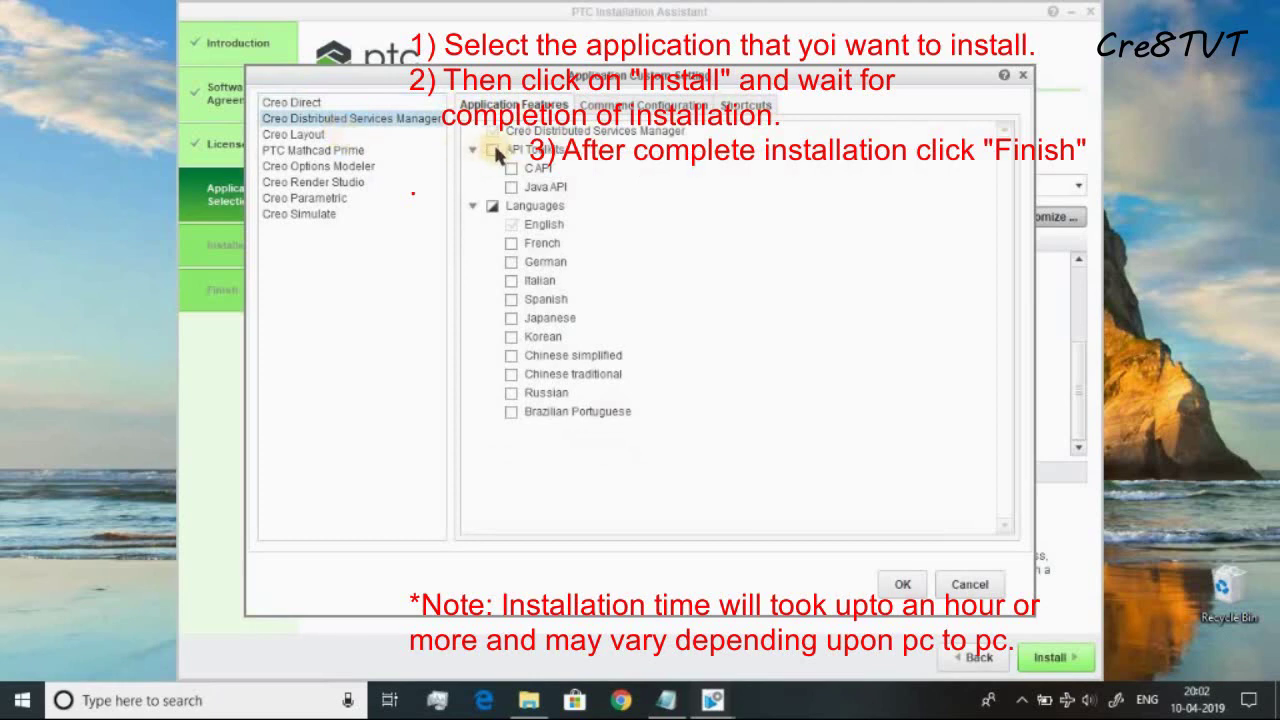
left_click(491, 149)
- Include JRE, Mold Component Catalog, Start Intel MPI Service, Distributed Computing Extension and Creo Flow Analysis in Creo Parametric's options
left_click(330, 136)
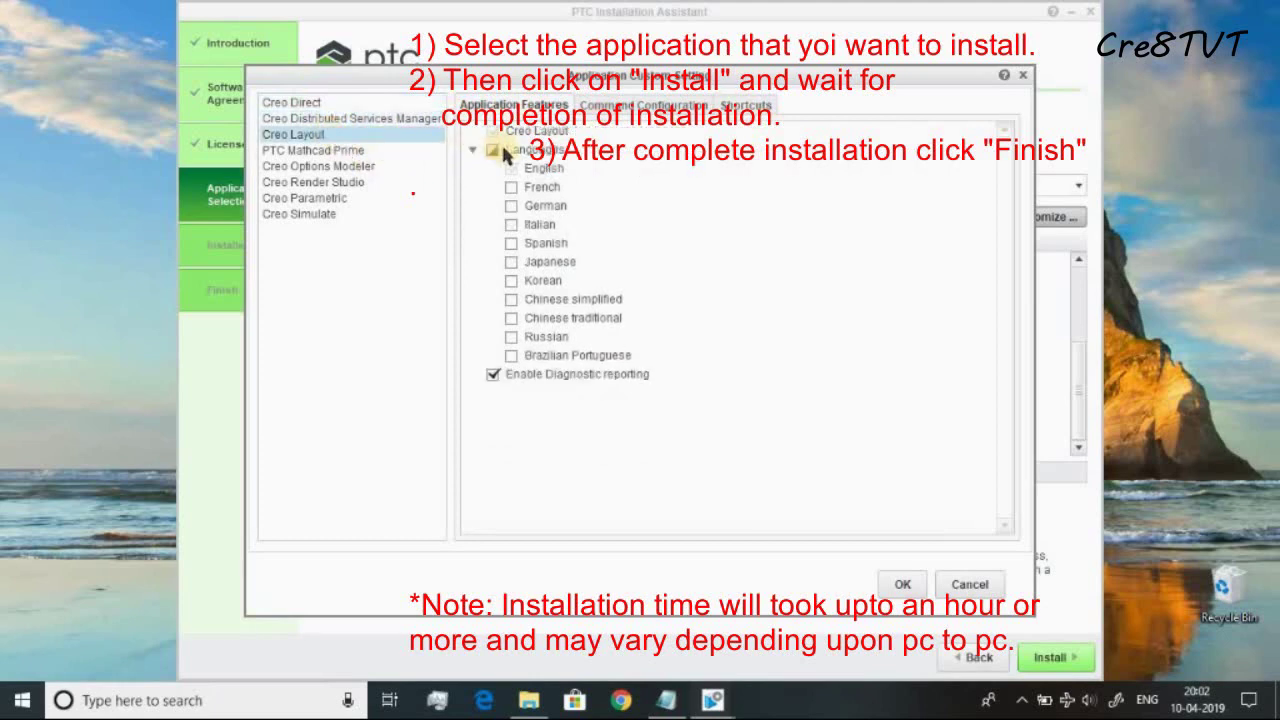
left_click(330, 151)
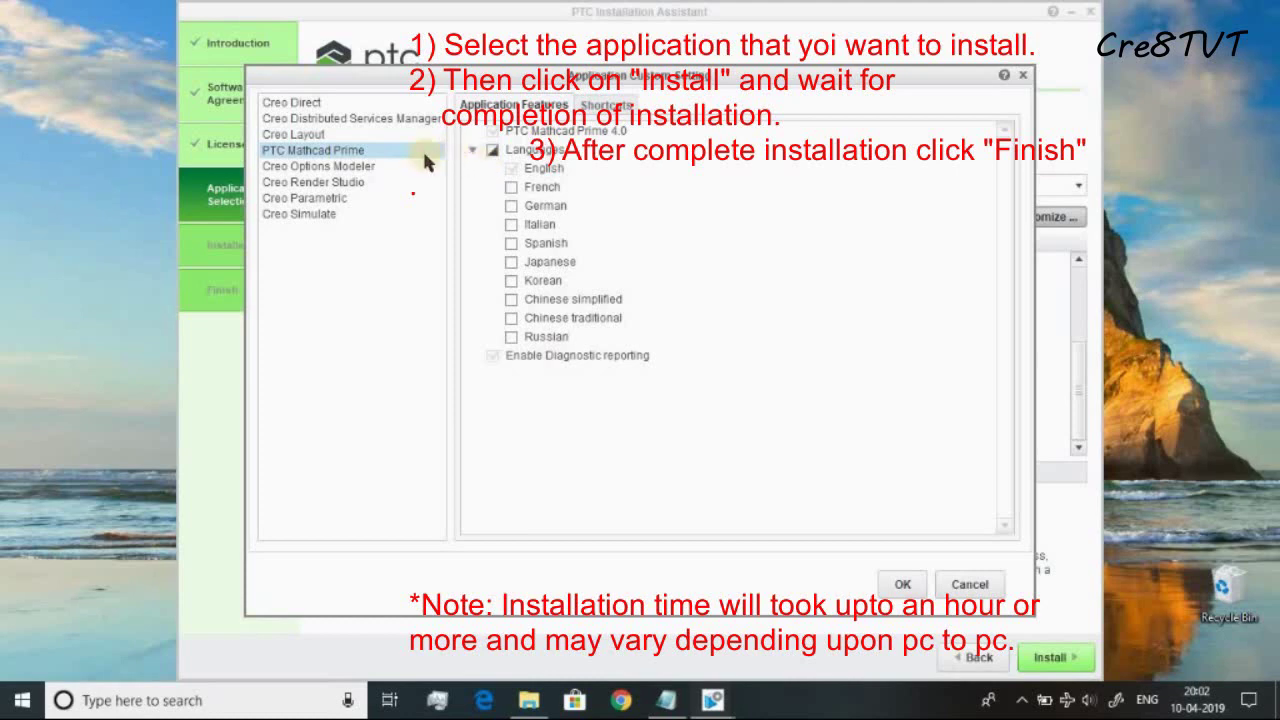
left_click(366, 167)
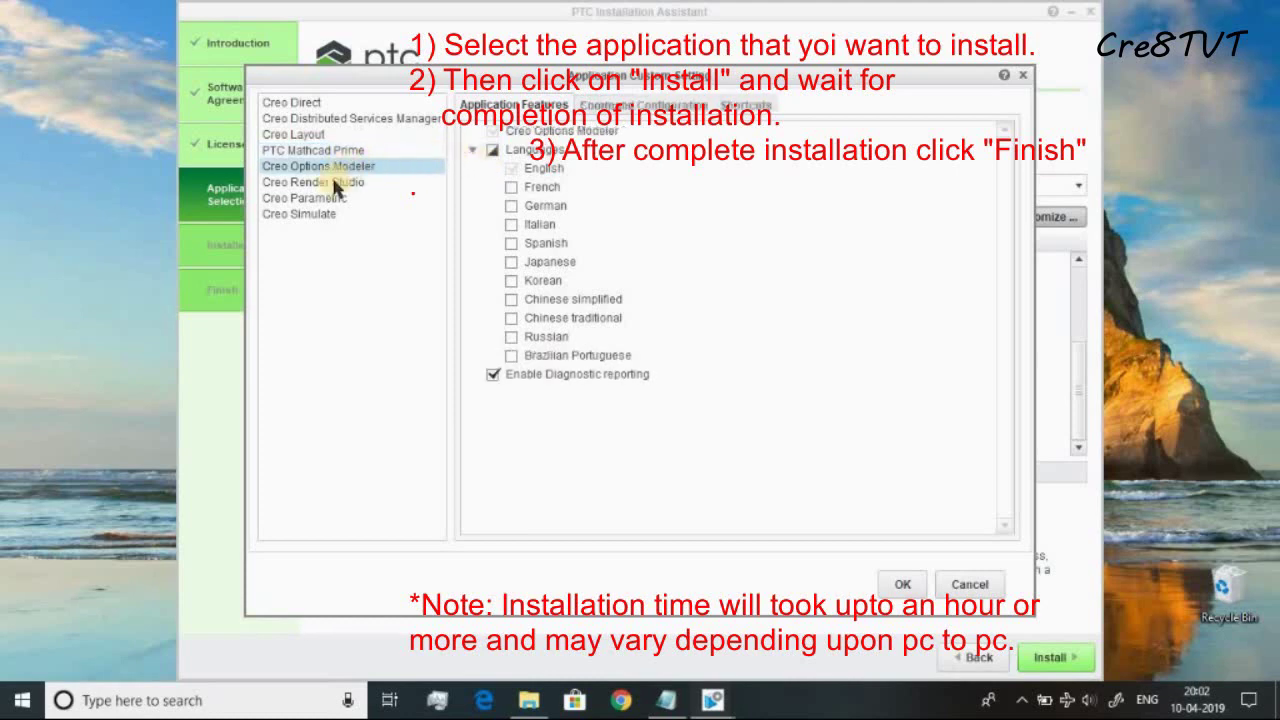
left_click(337, 184)
left_click(337, 199)
left_click(340, 214)
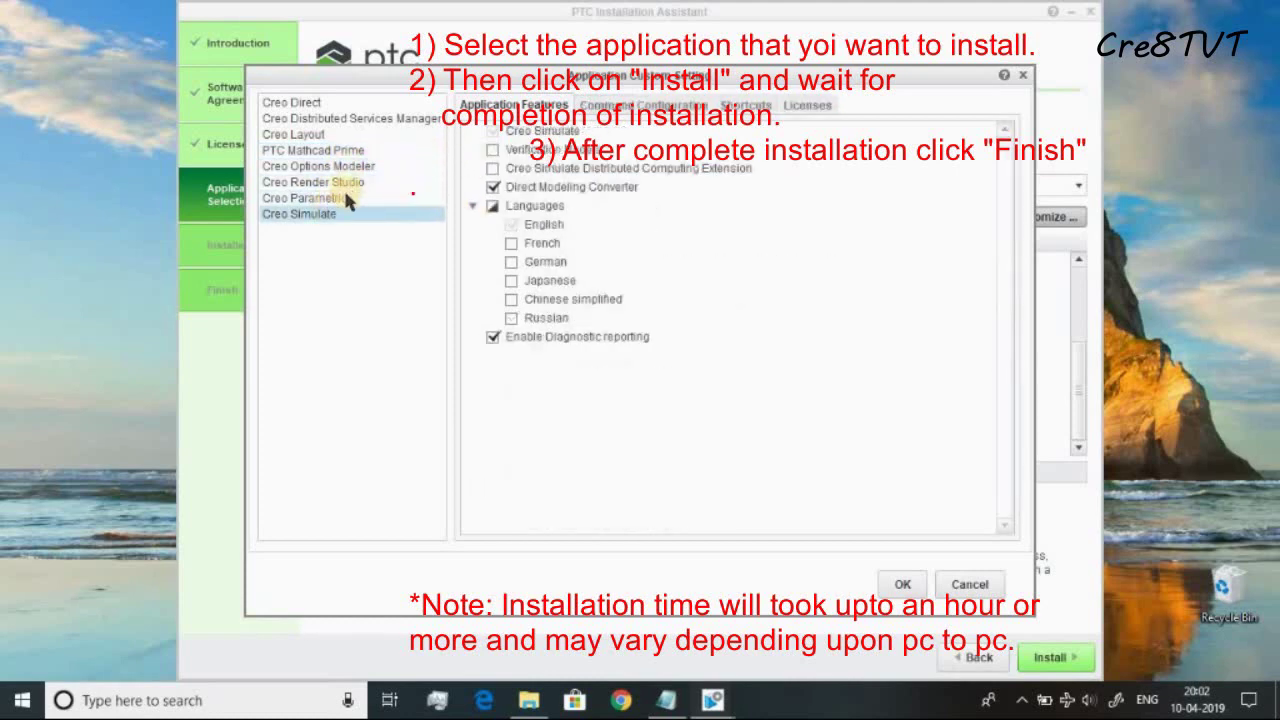
left_click(348, 198)
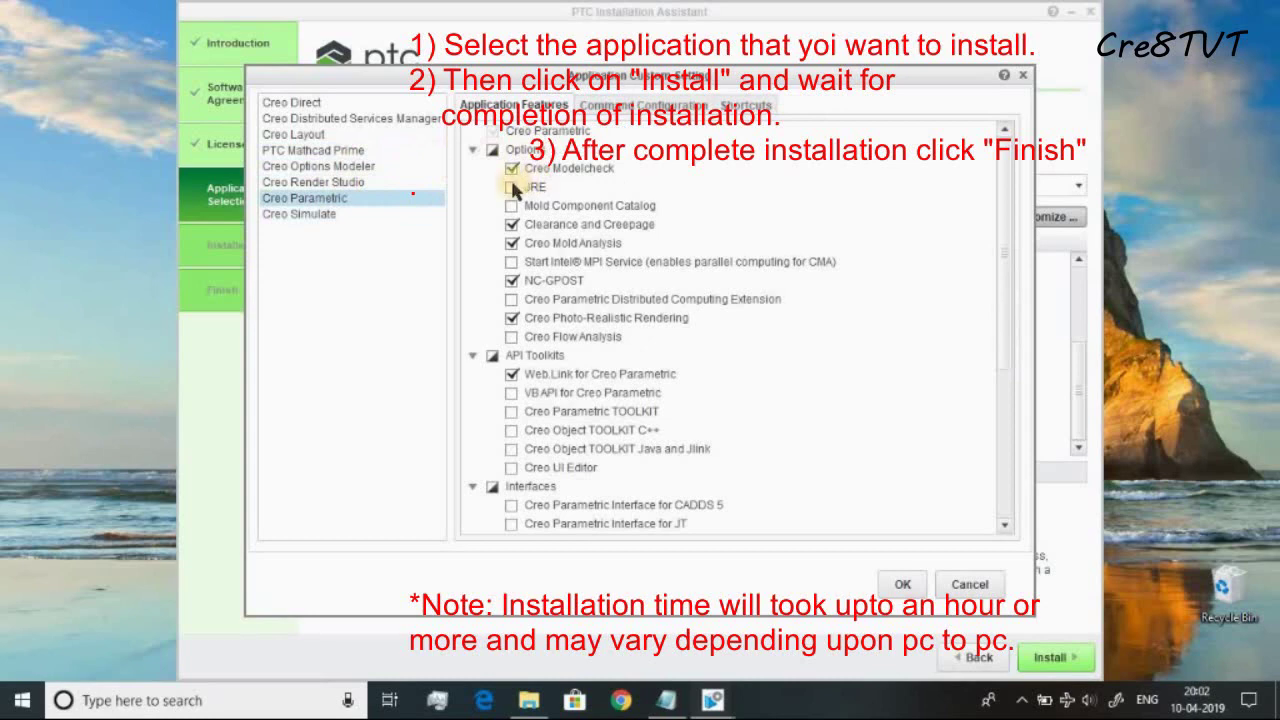
left_click(511, 187)
left_click(511, 205)
left_click(511, 261)
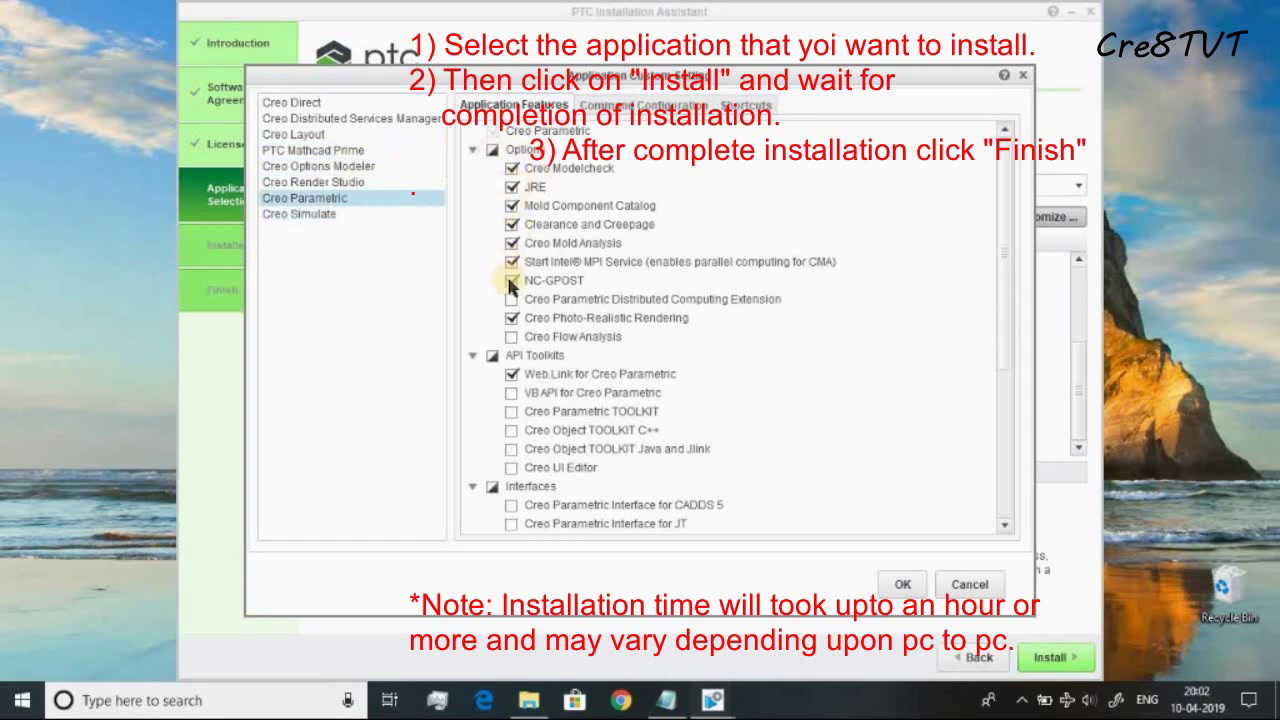
left_click(511, 300)
left_click(511, 336)
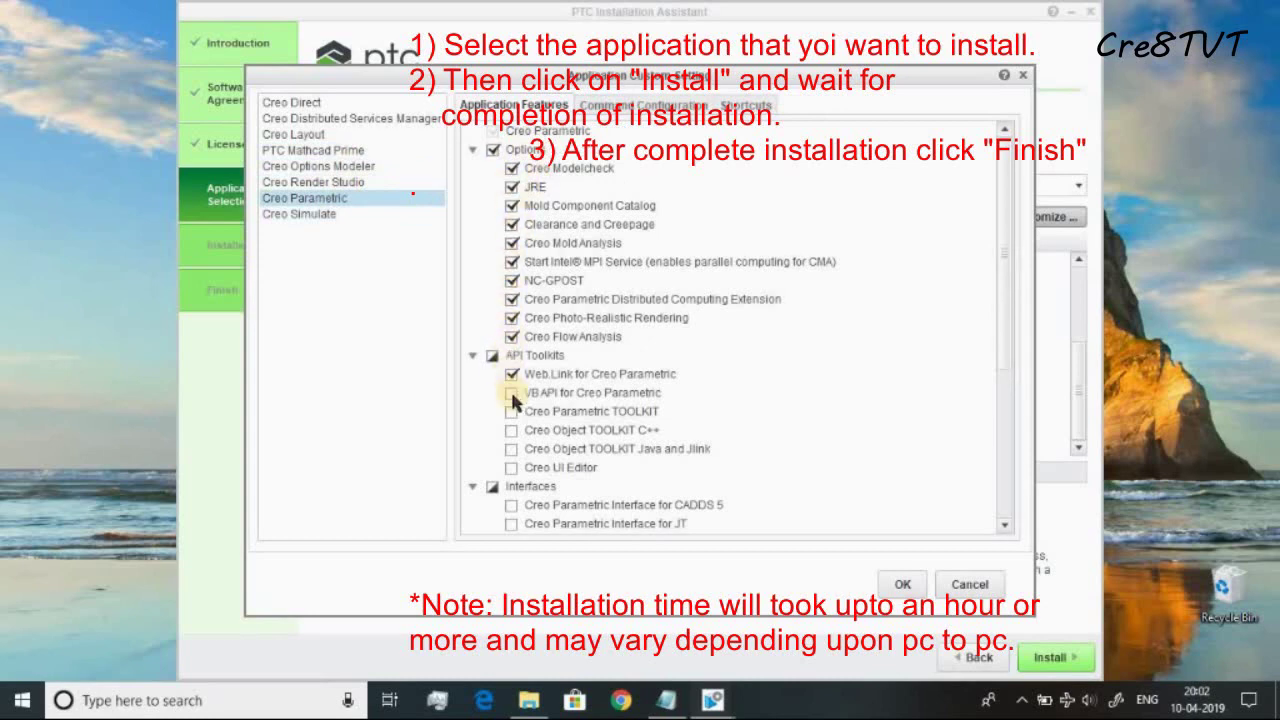
- Include all remaining API Toolkits and the CADDS 5 and JT interfaces for Creo Parametric
left_click(511, 392)
left_click(511, 412)
left_click(511, 449)
left_click(511, 467)
left_click(511, 524)
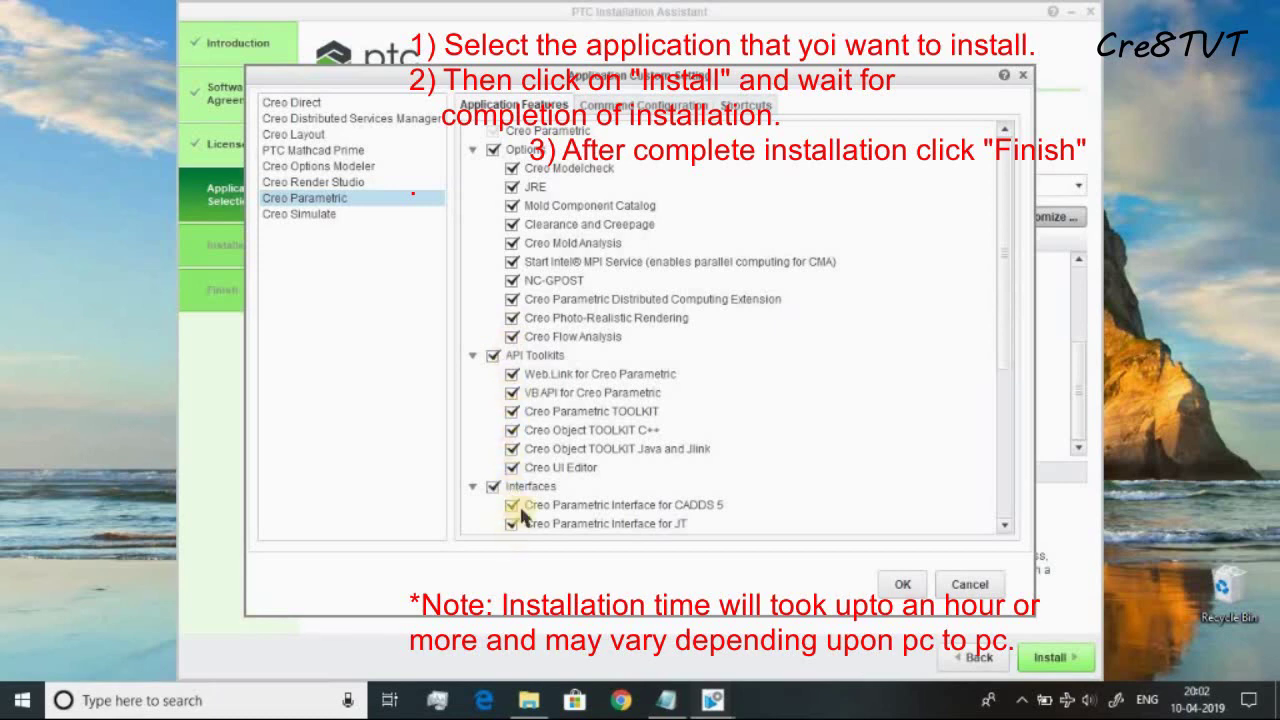
scroll(587, 383, "down", 5)
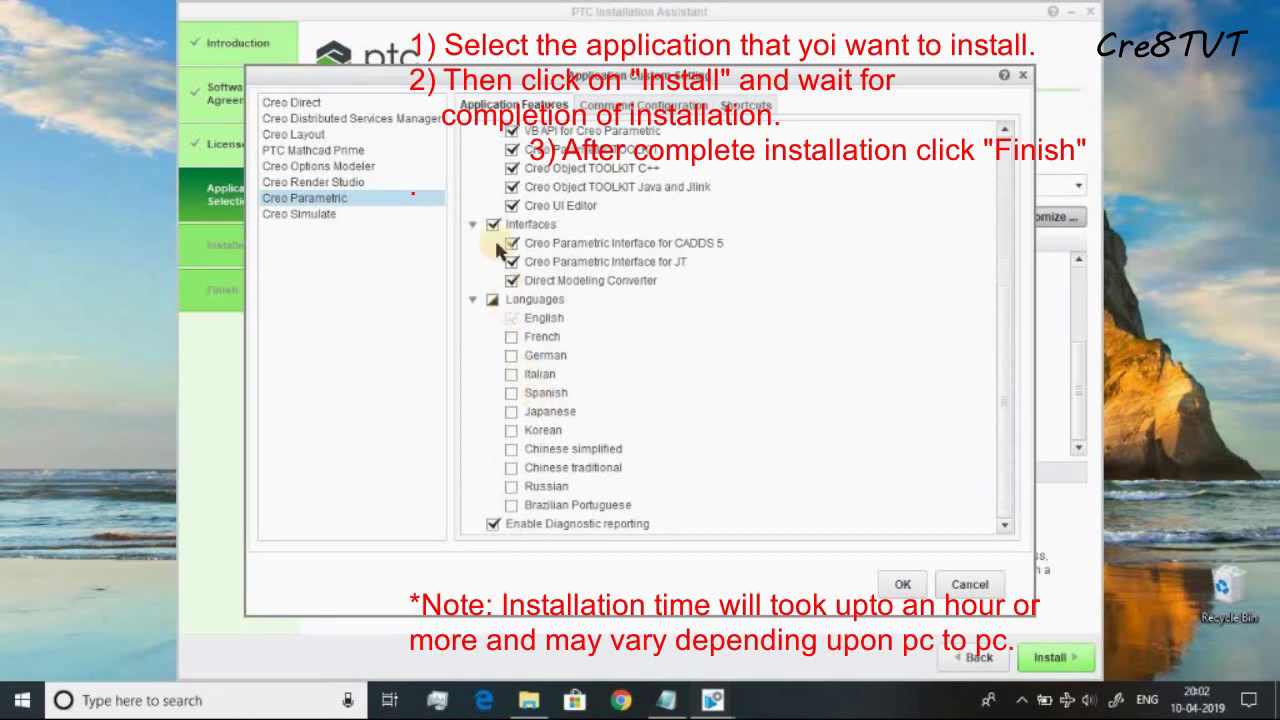
scroll(566, 297, "up", 4)
- Include the verification feature and Distributed Computing Extension for Creo Simulate, check its licenses, and accept the custom settings
left_click(300, 216)
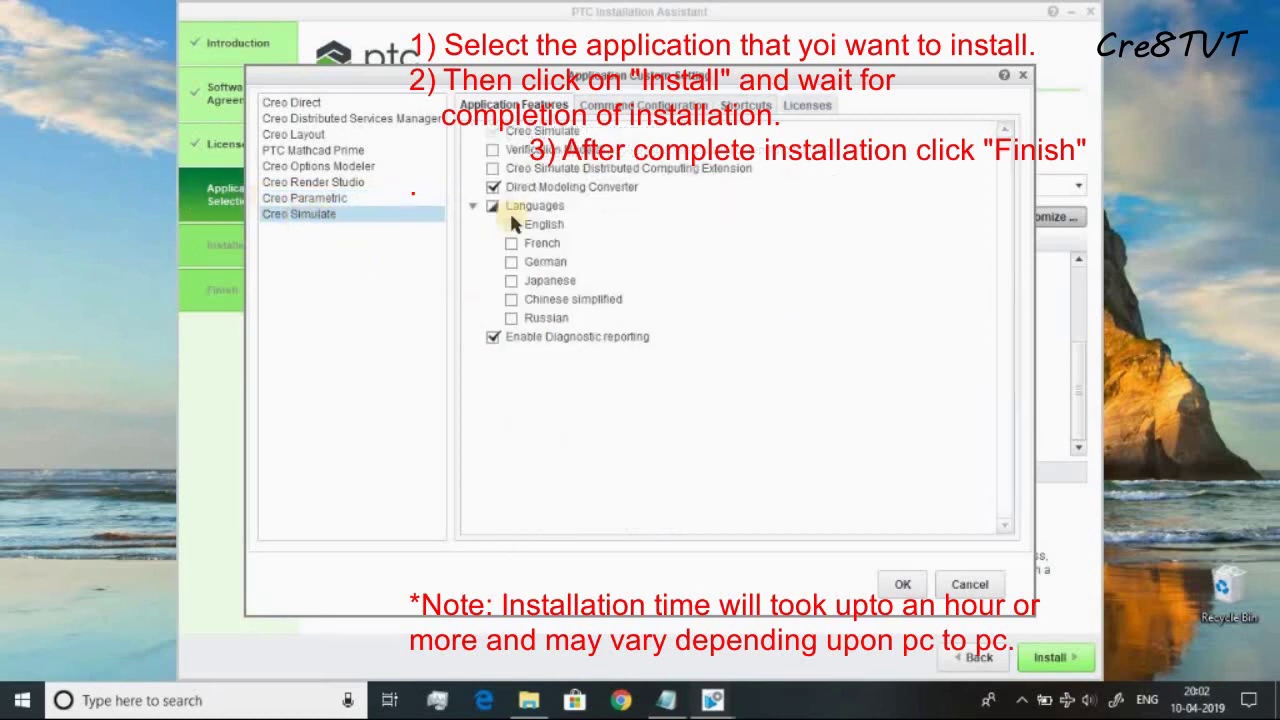
left_click(492, 150)
left_click(493, 169)
left_click(797, 106)
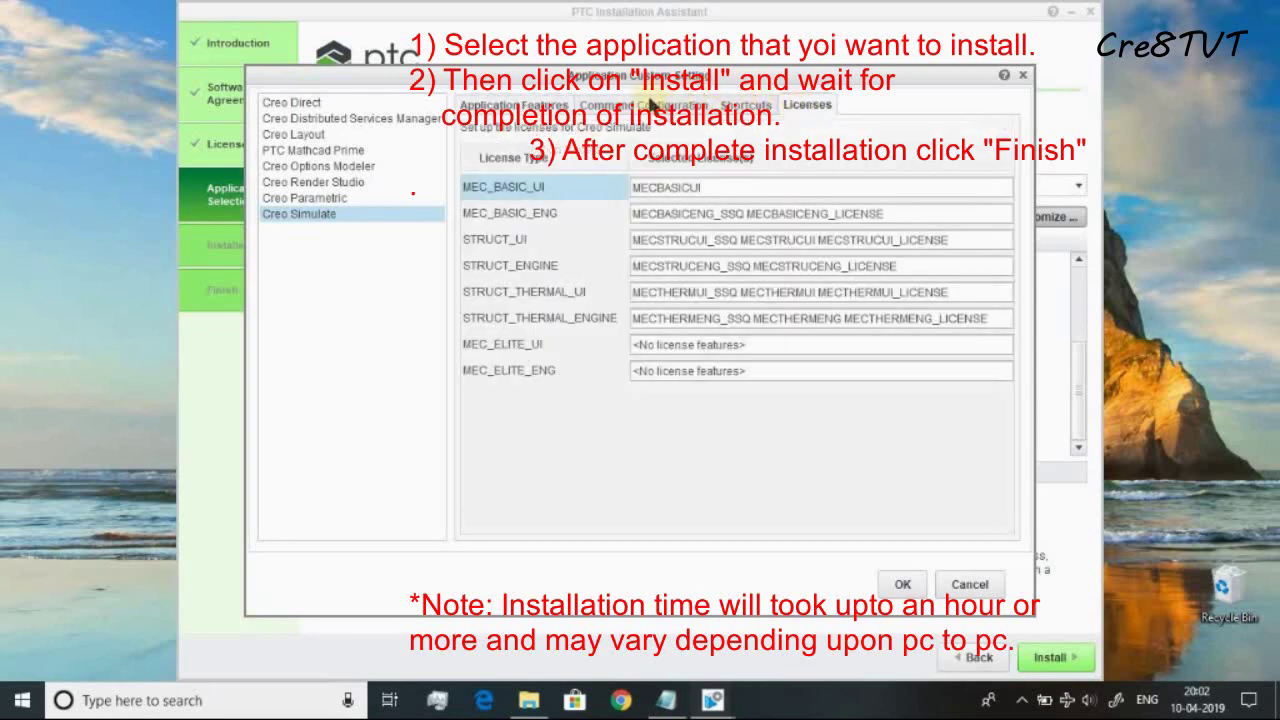
left_click(535, 105)
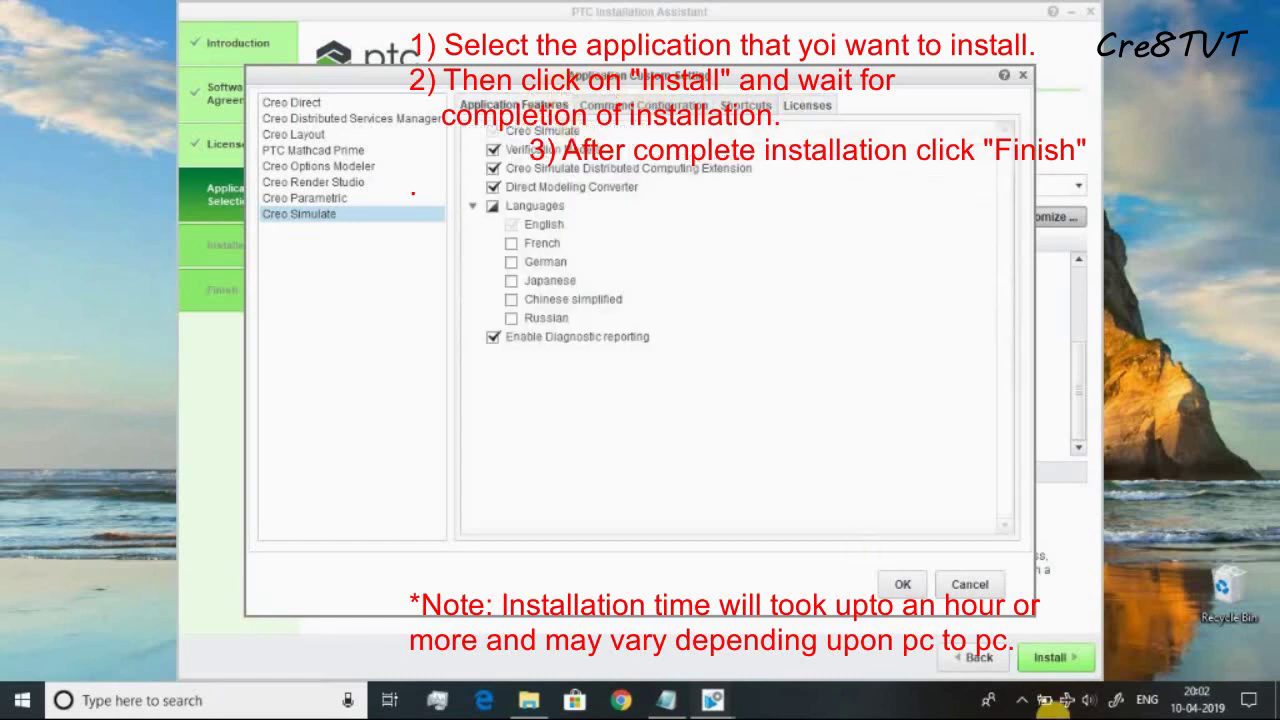
left_click(903, 584)
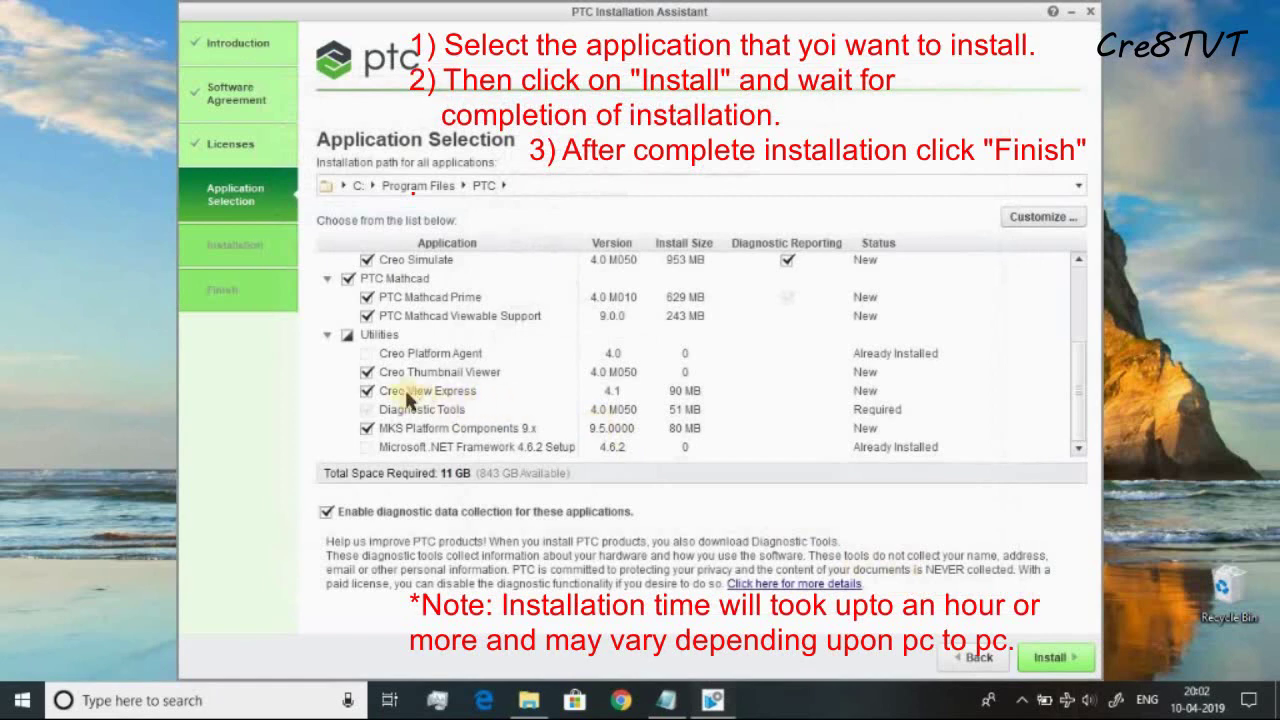
- Install the selected applications and, once installation is complete, finish and exit the installation assistant
scroll(390, 390, "up", 3)
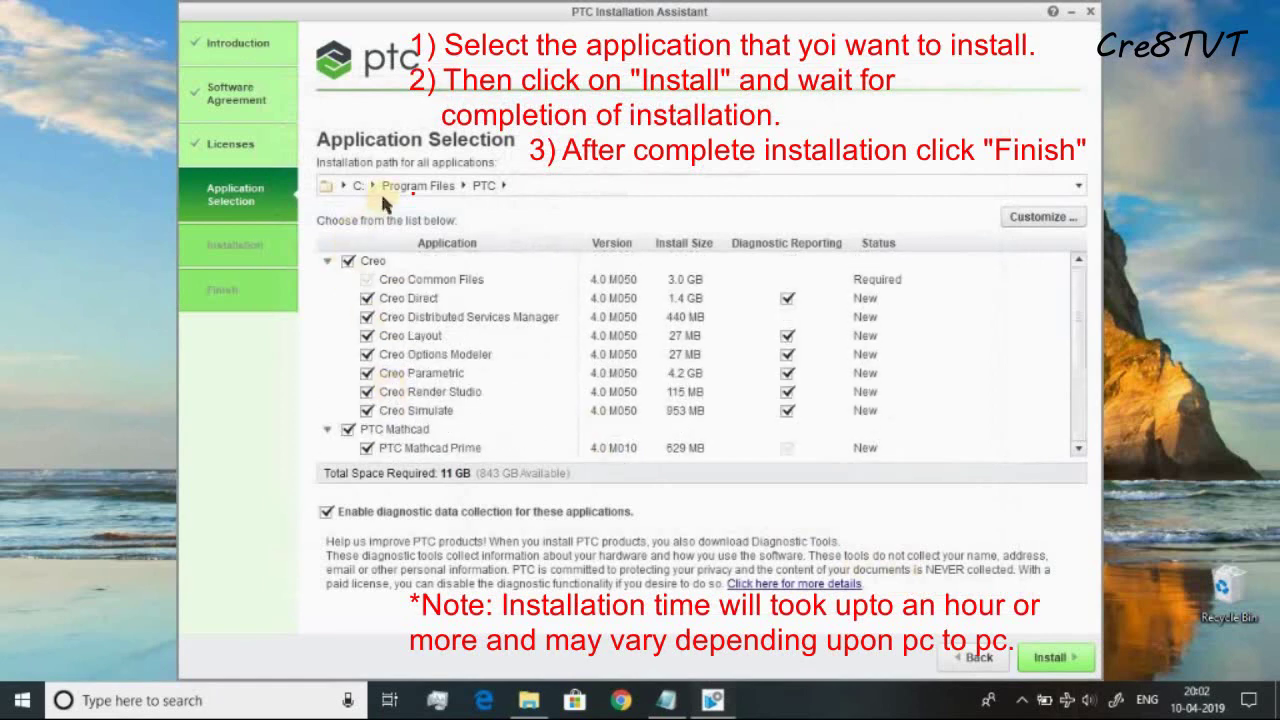
left_click(1040, 660)
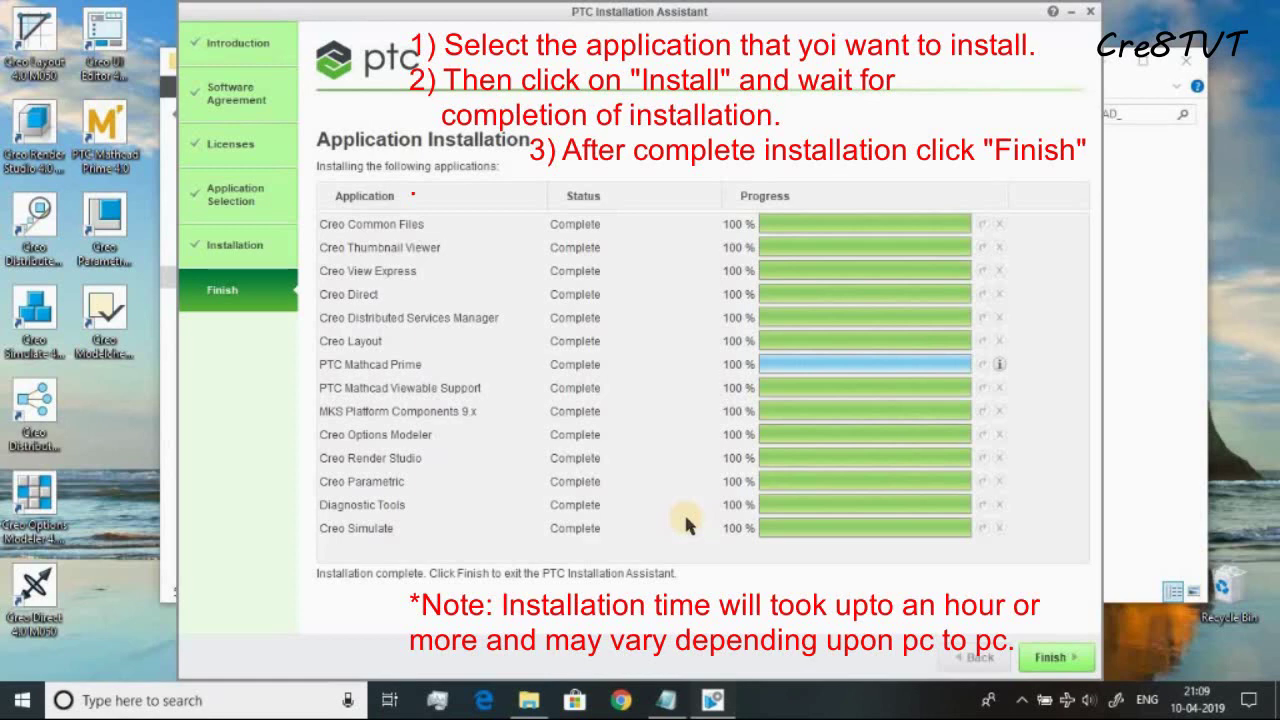
left_click(1050, 655)
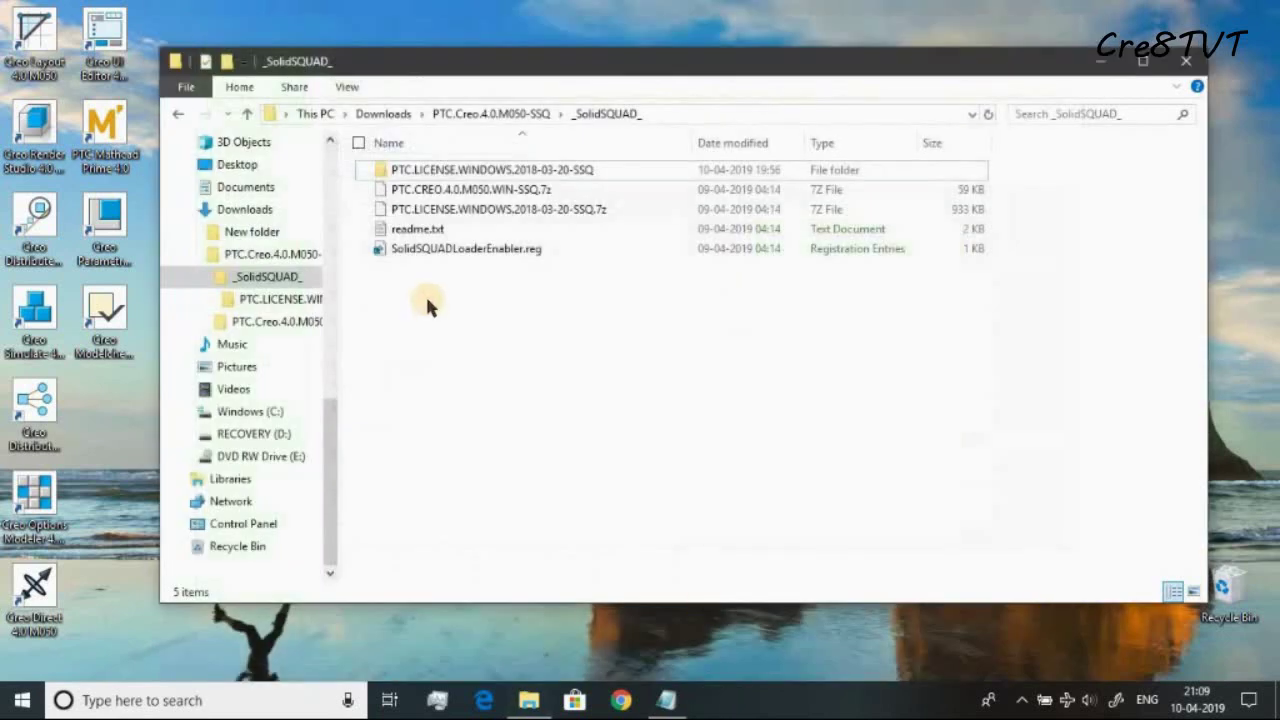
- Extract PTC.CREO.4.0.M050.WIN-SSQ.7z from the _SolidSQUAD_ folder into its own PTC.CREO.4.0.M050.WIN-SSQ subfolder and refresh the file list
left_click(490, 113)
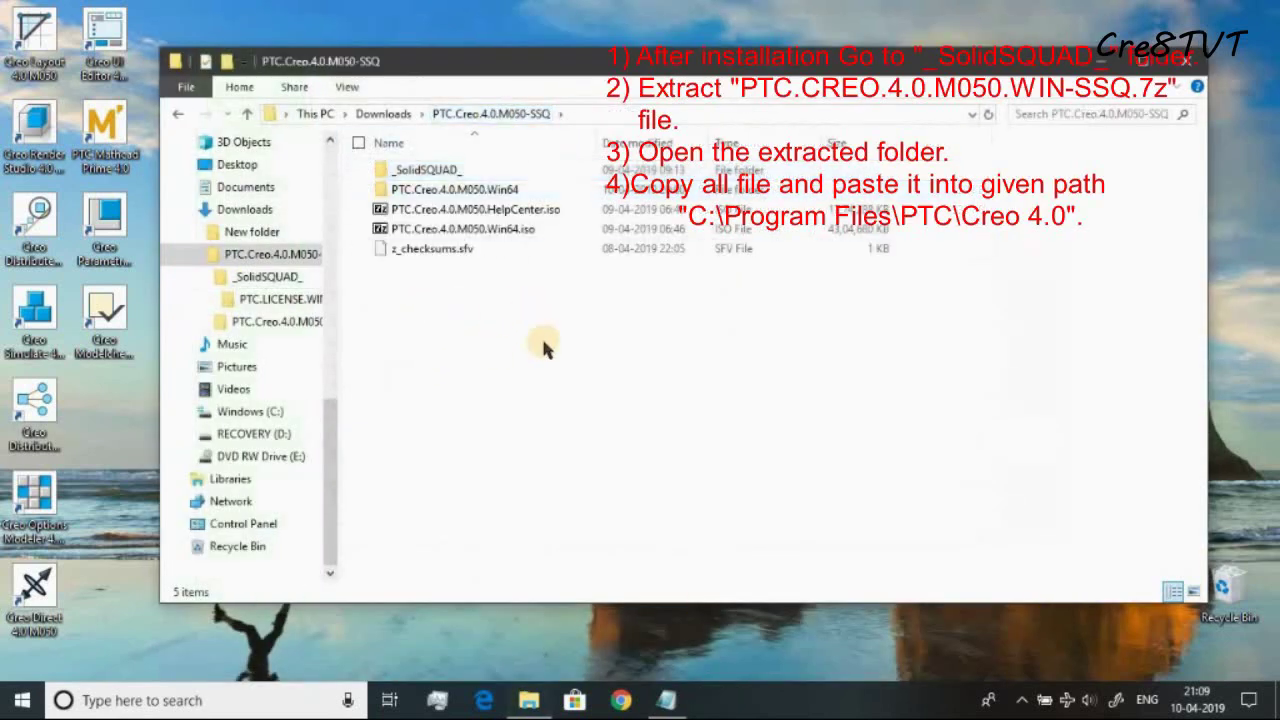
left_click(455, 170)
double_click(455, 170)
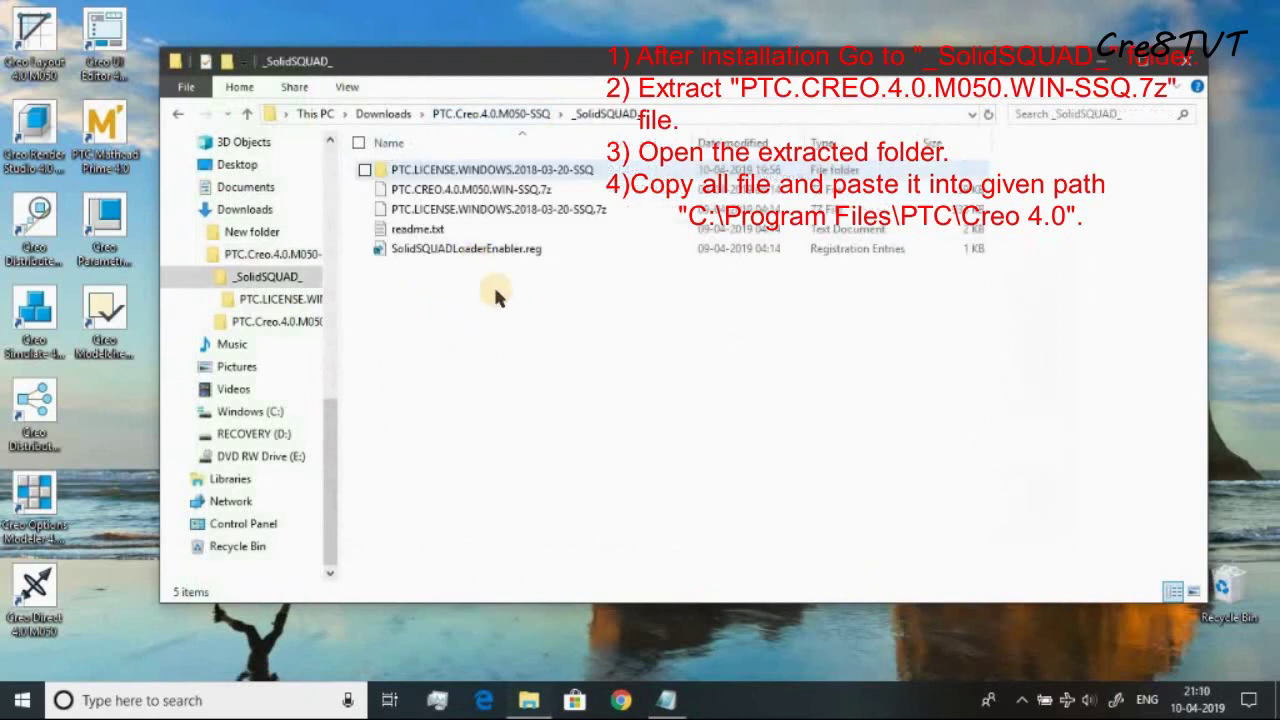
left_click(503, 192)
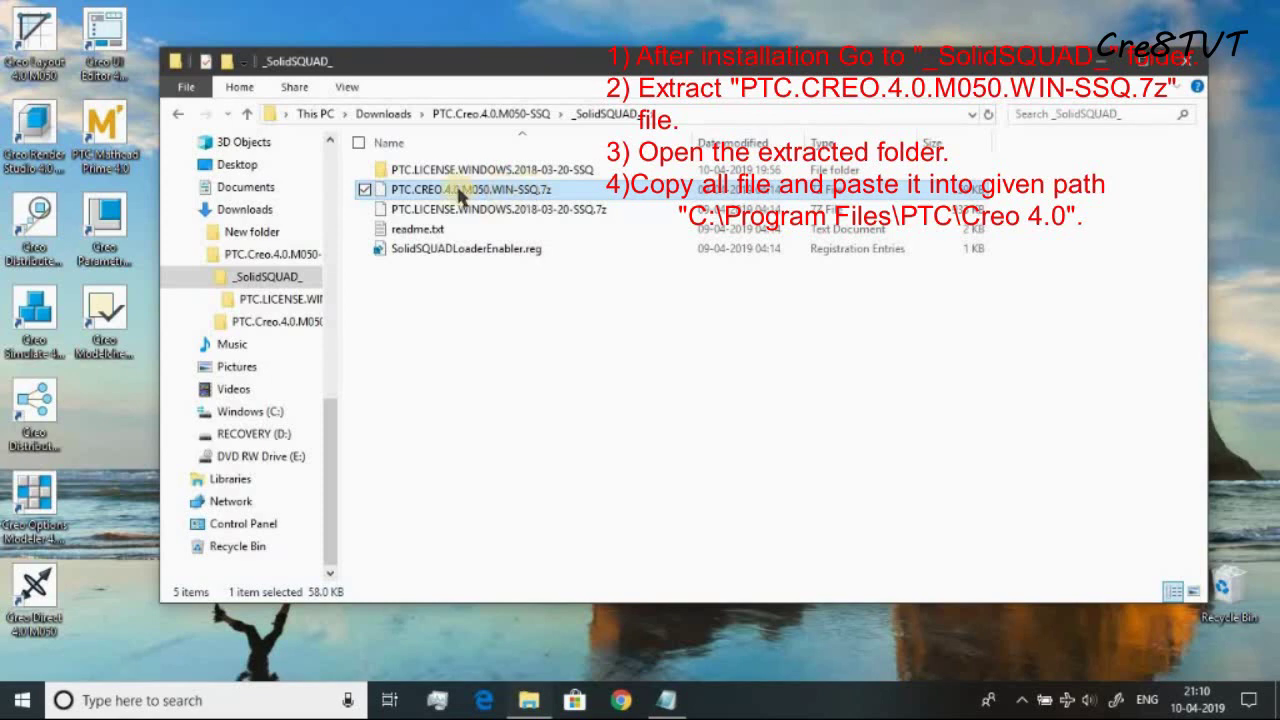
right_click(515, 198)
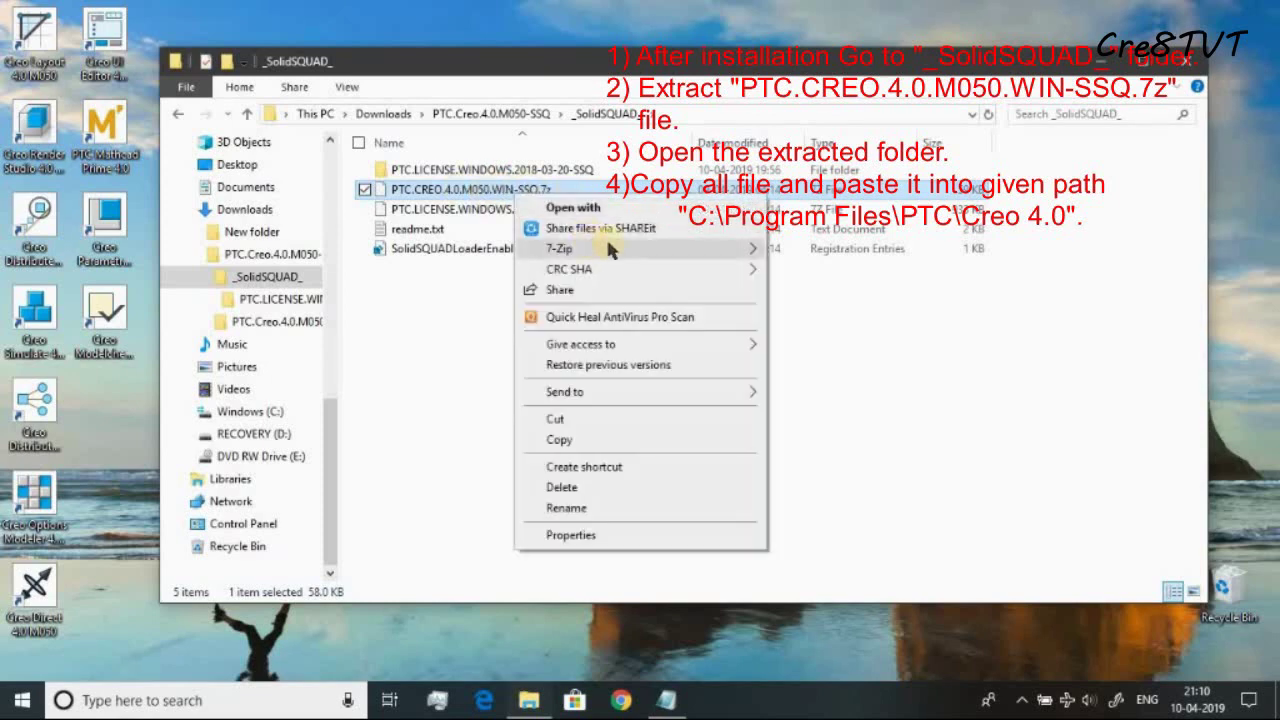
mouse_move(659, 250)
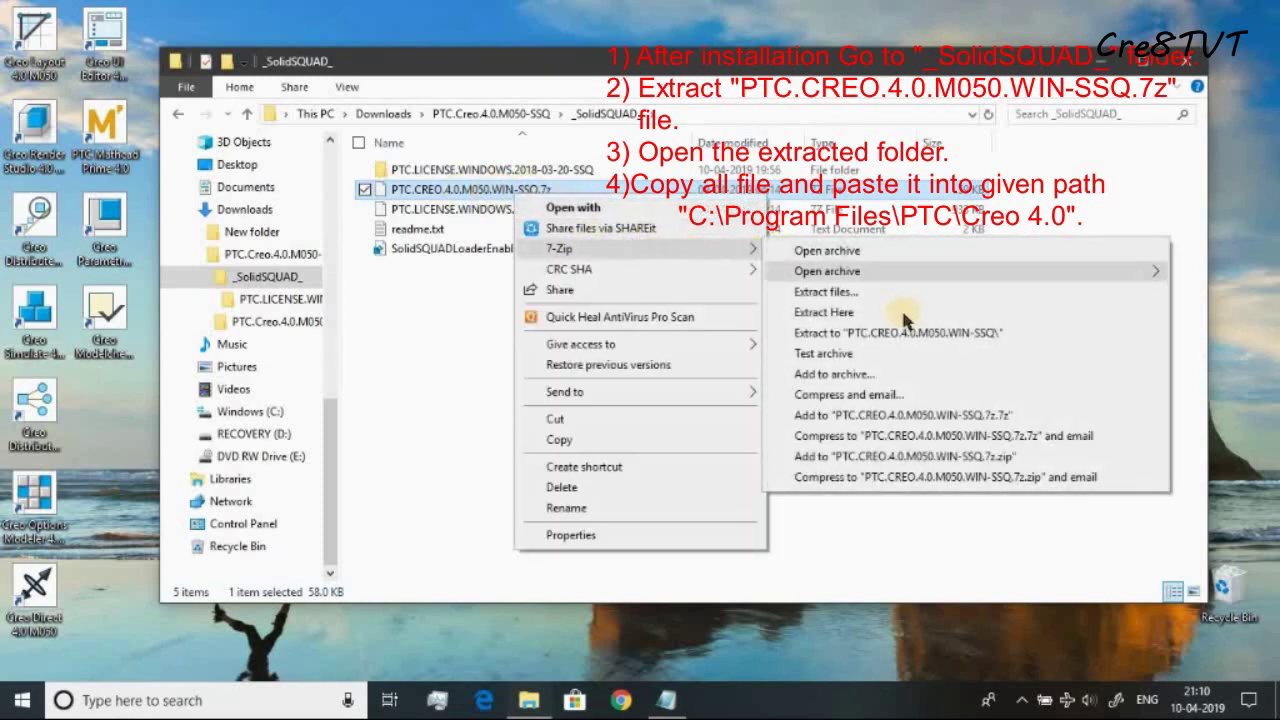
left_click(910, 335)
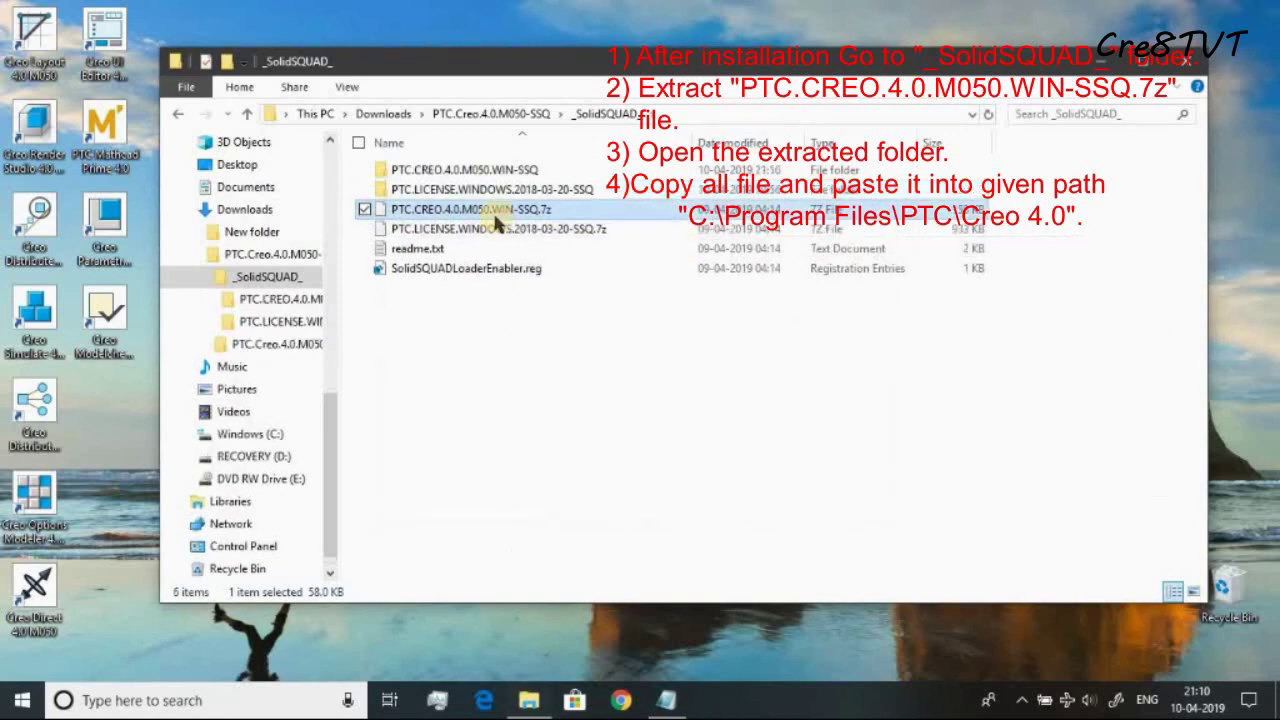
left_click(495, 335)
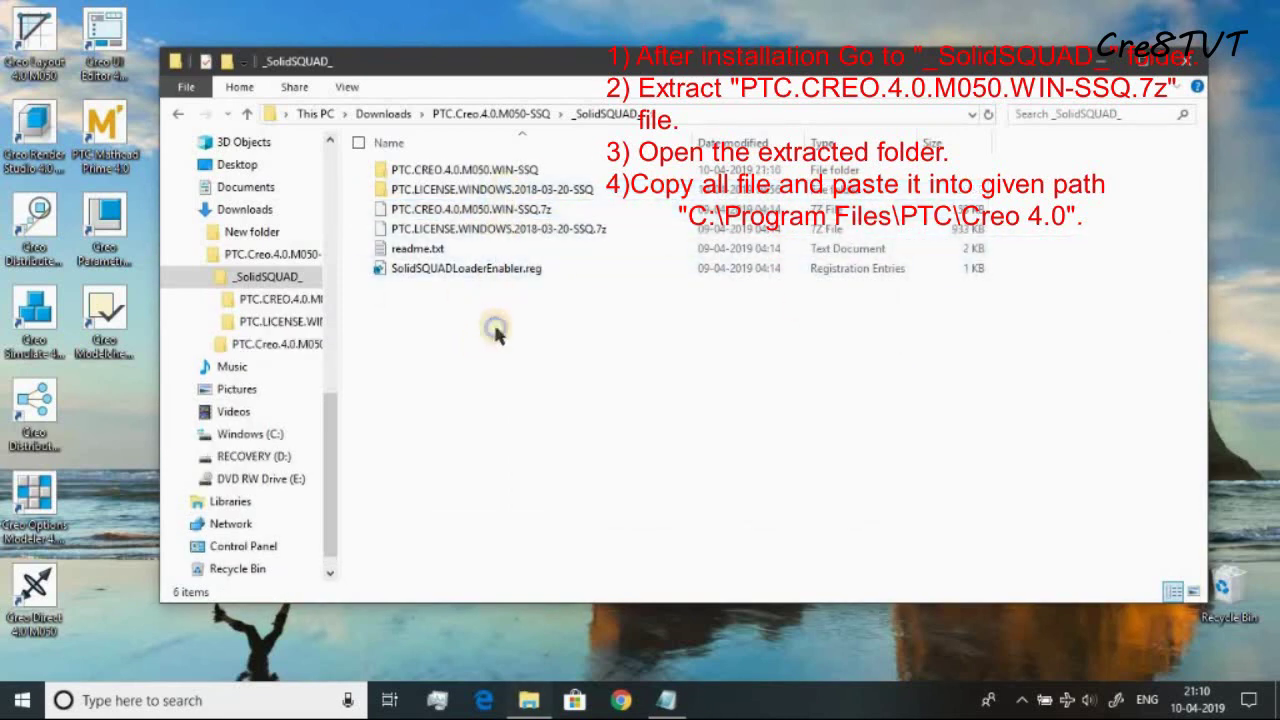
right_click(555, 415)
left_click(560, 404)
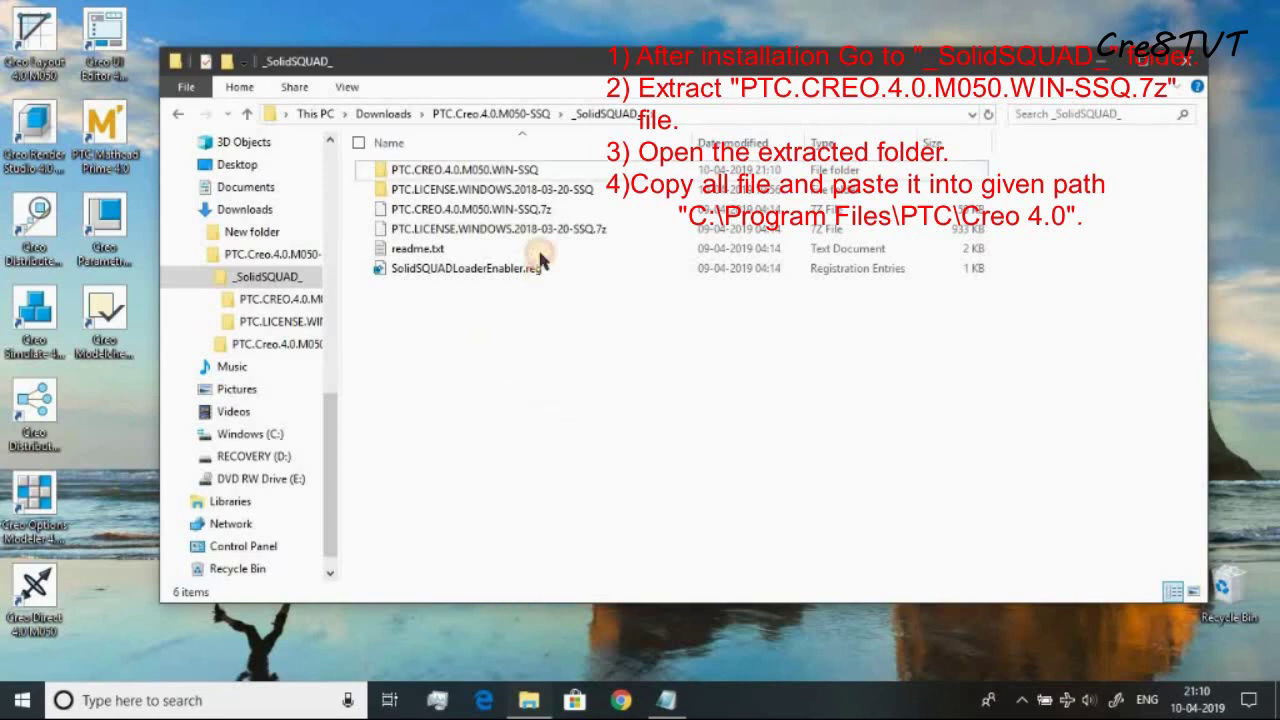
- Copy the Distributed Services Manager and M050 folders from Creo 4.0 inside the extracted PTC.CREO.4.0.M050.WIN-SSQ folder
double_click(540, 165)
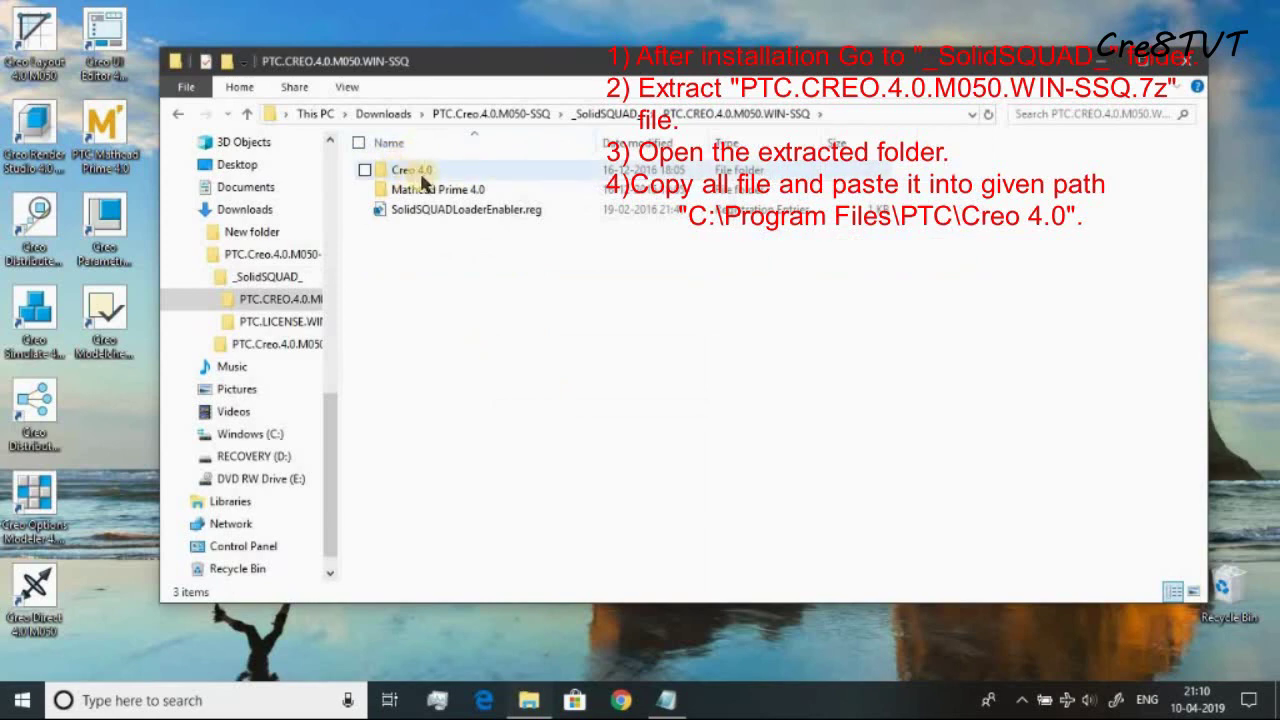
left_click(425, 175)
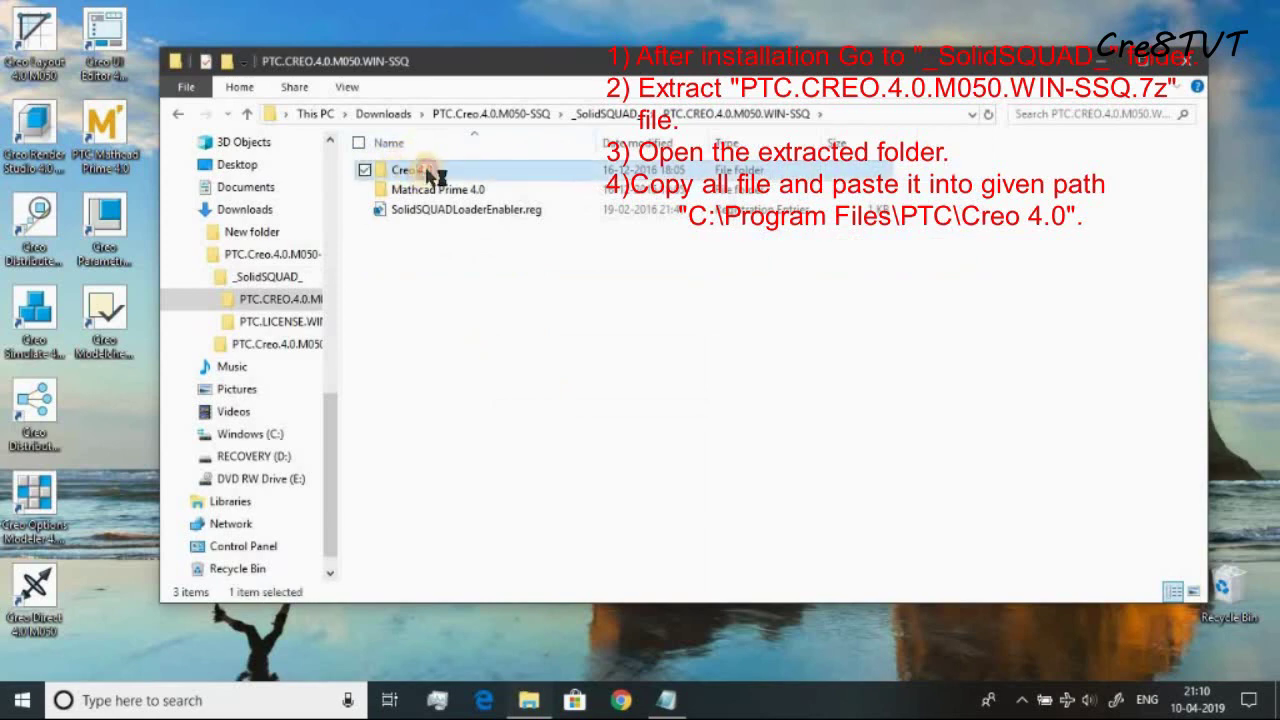
double_click(425, 172)
left_click_drag(436, 190, 440, 172)
right_click(440, 170)
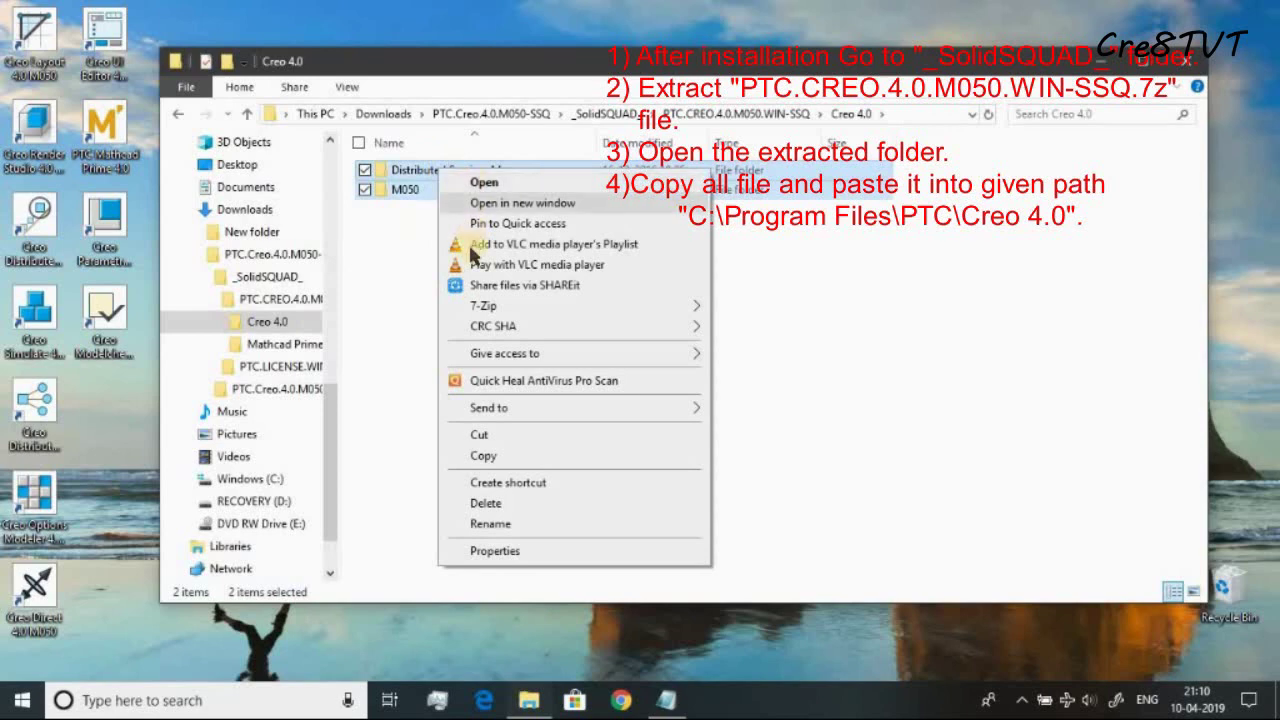
left_click(490, 454)
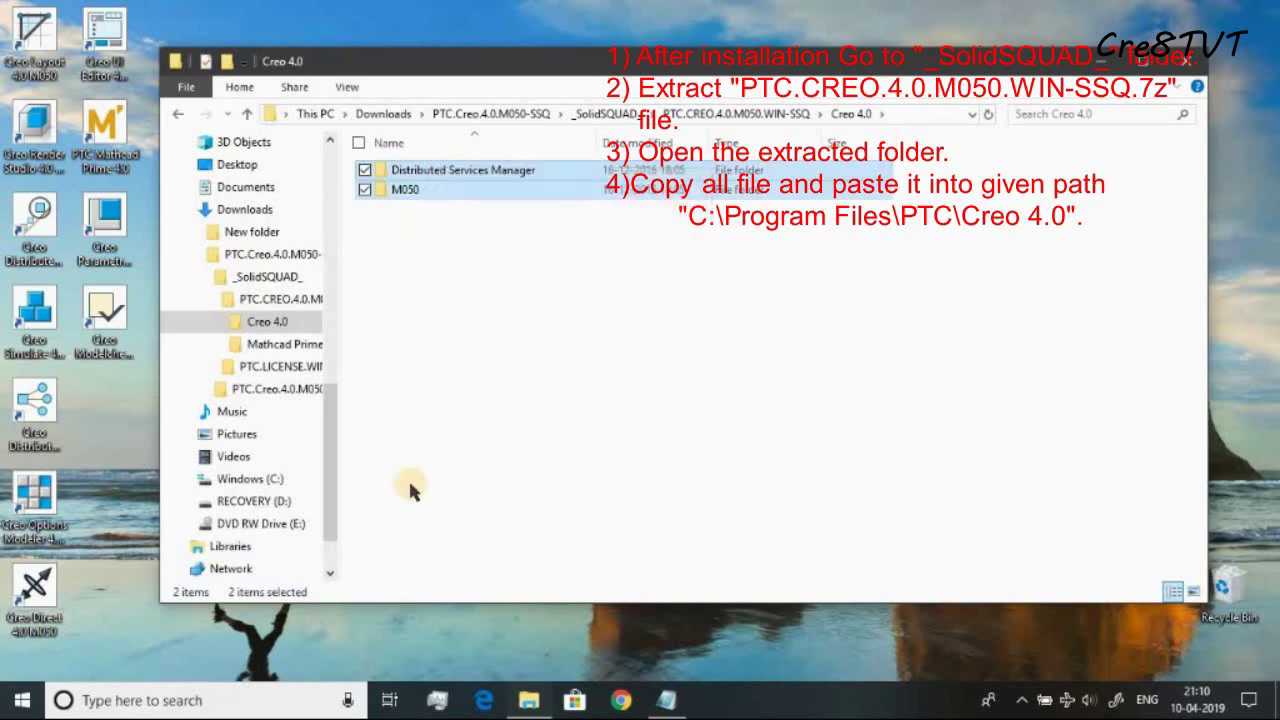
- Open the installation folder C:\Program Files\PTC\Creo 4.0 in a separate window
right_click(253, 480)
left_click(348, 147)
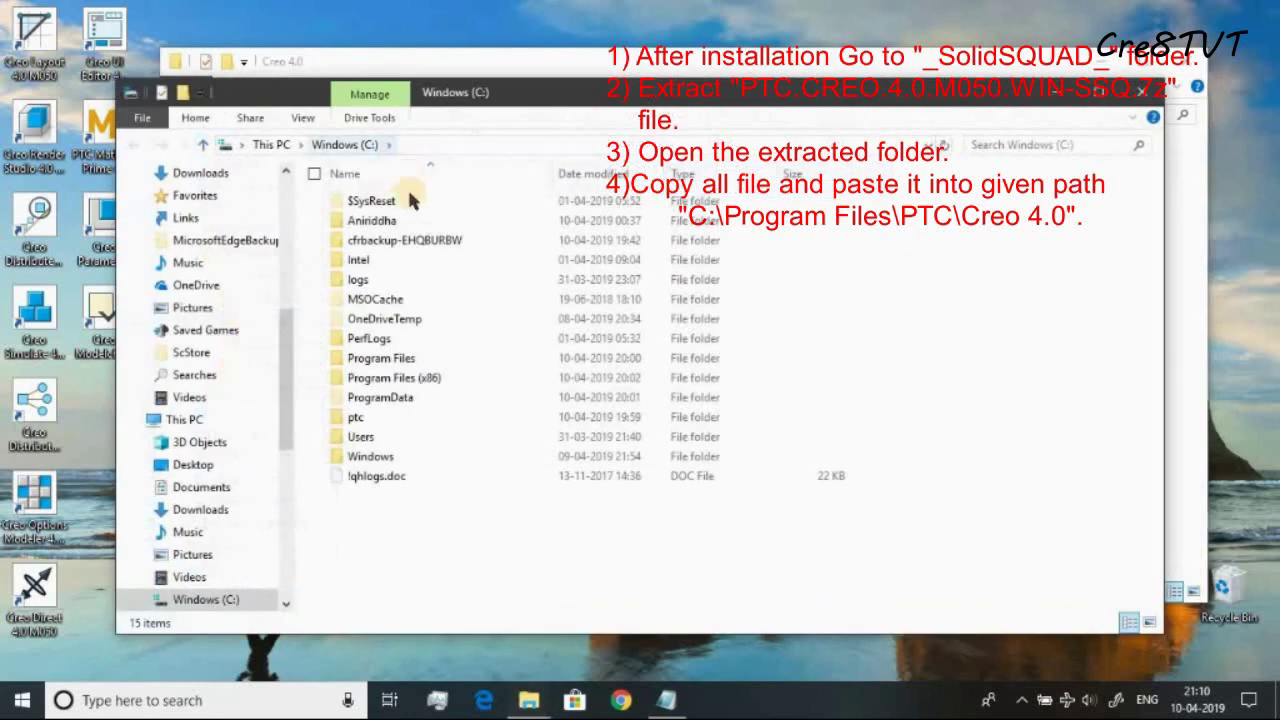
double_click(412, 358)
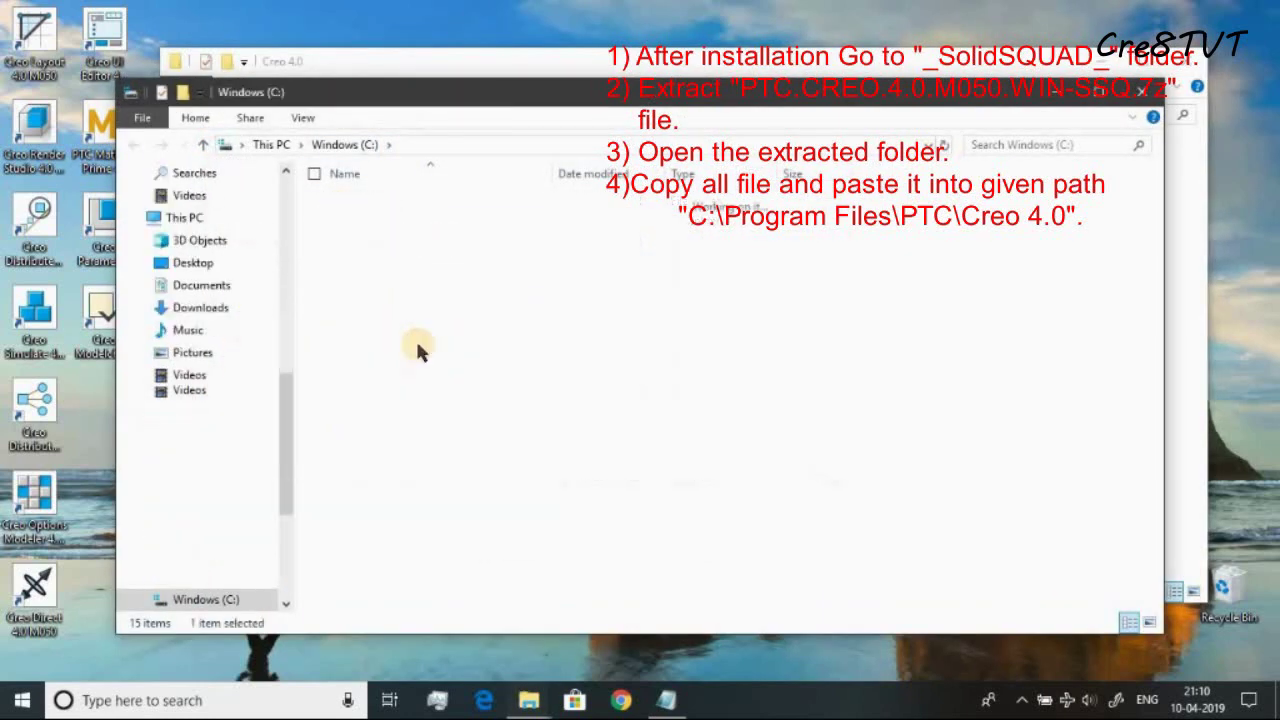
double_click(352, 339)
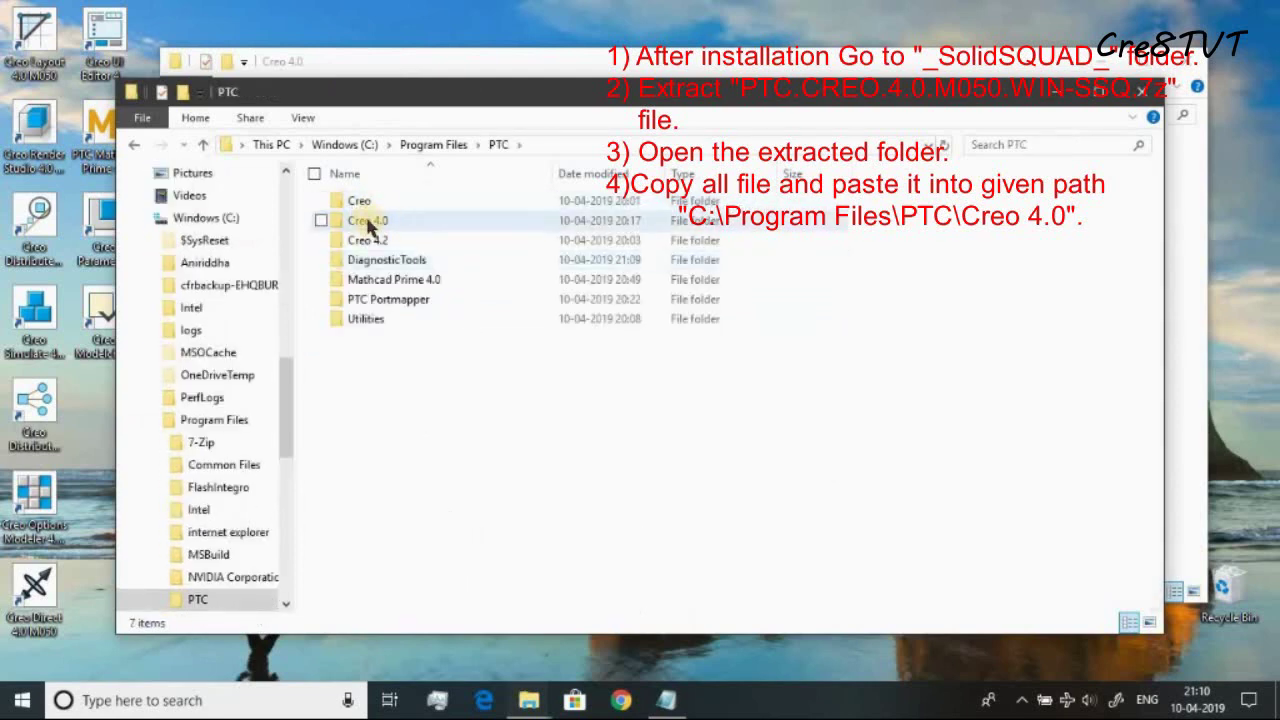
double_click(375, 221)
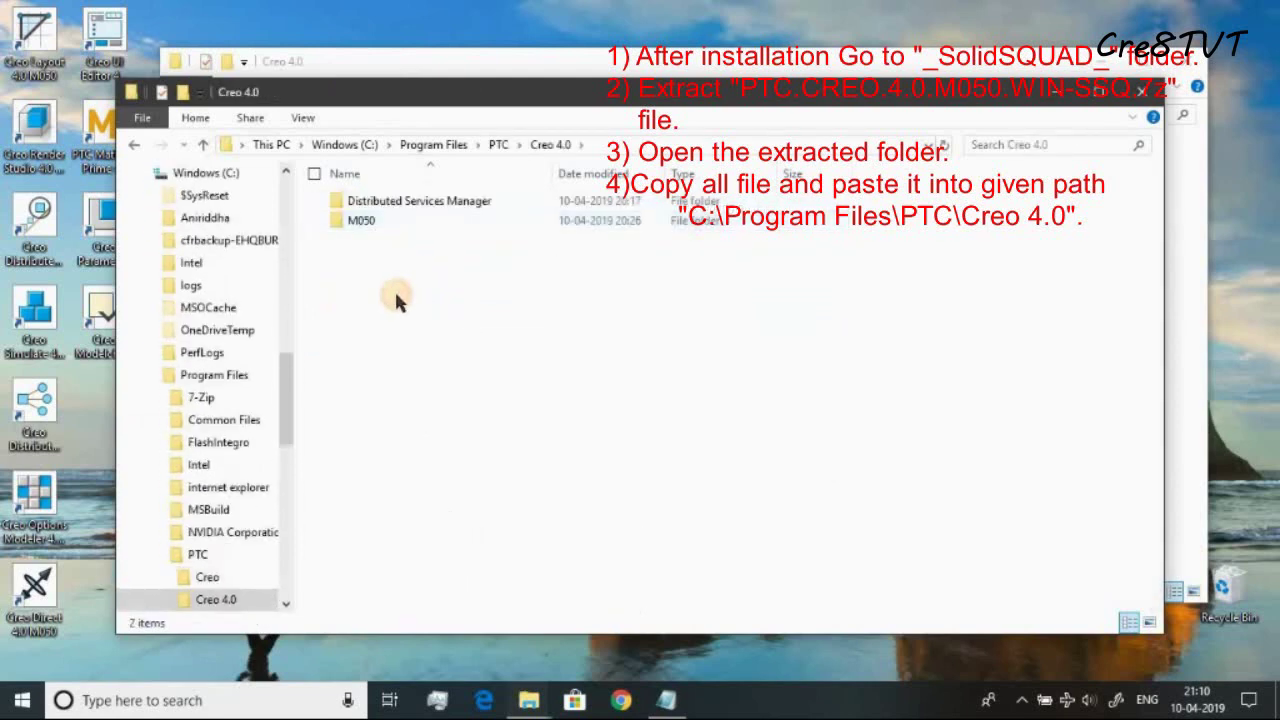
- Paste the copied folders into Creo 4.0, granting administrator permission for all current items, and close that window
right_click(396, 295)
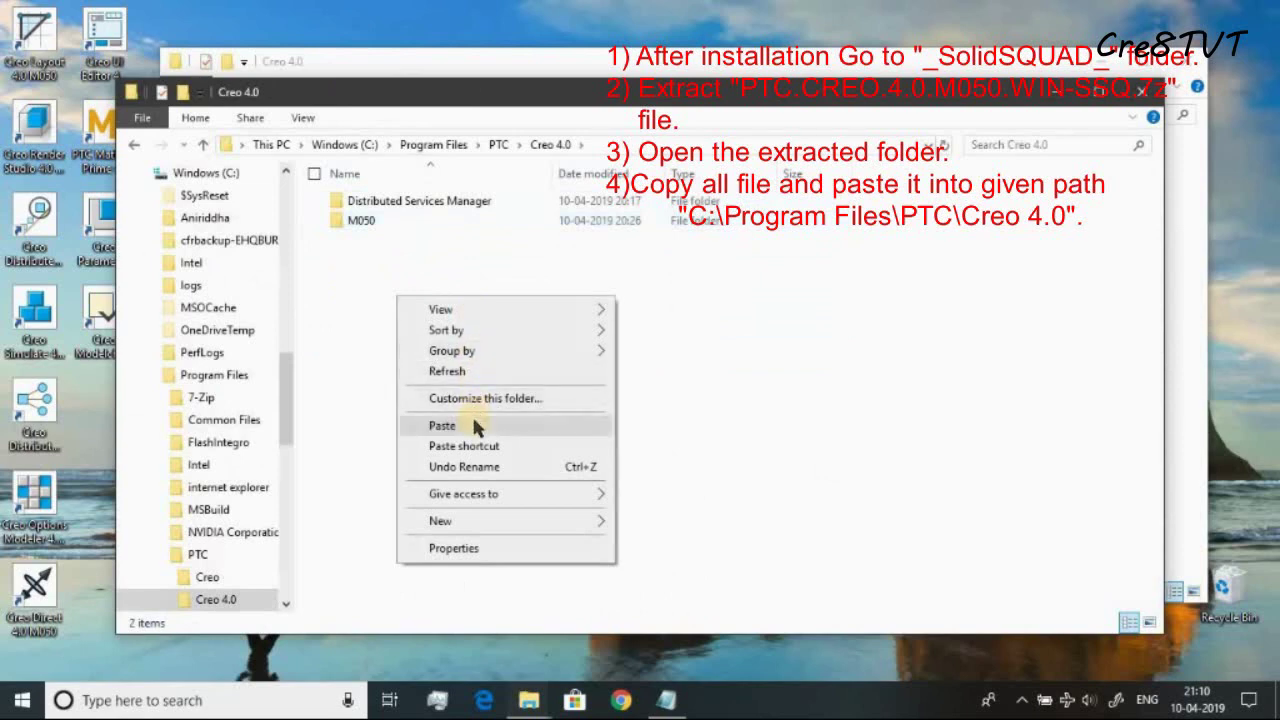
left_click(472, 425)
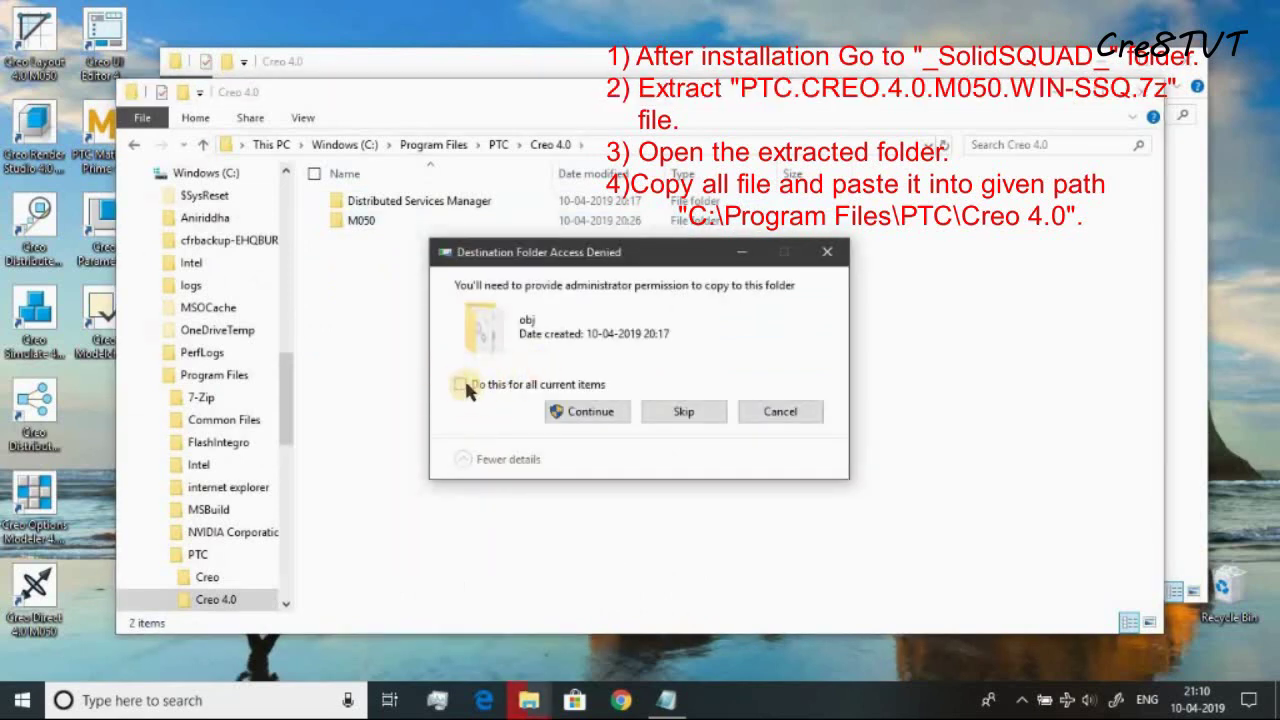
left_click(462, 387)
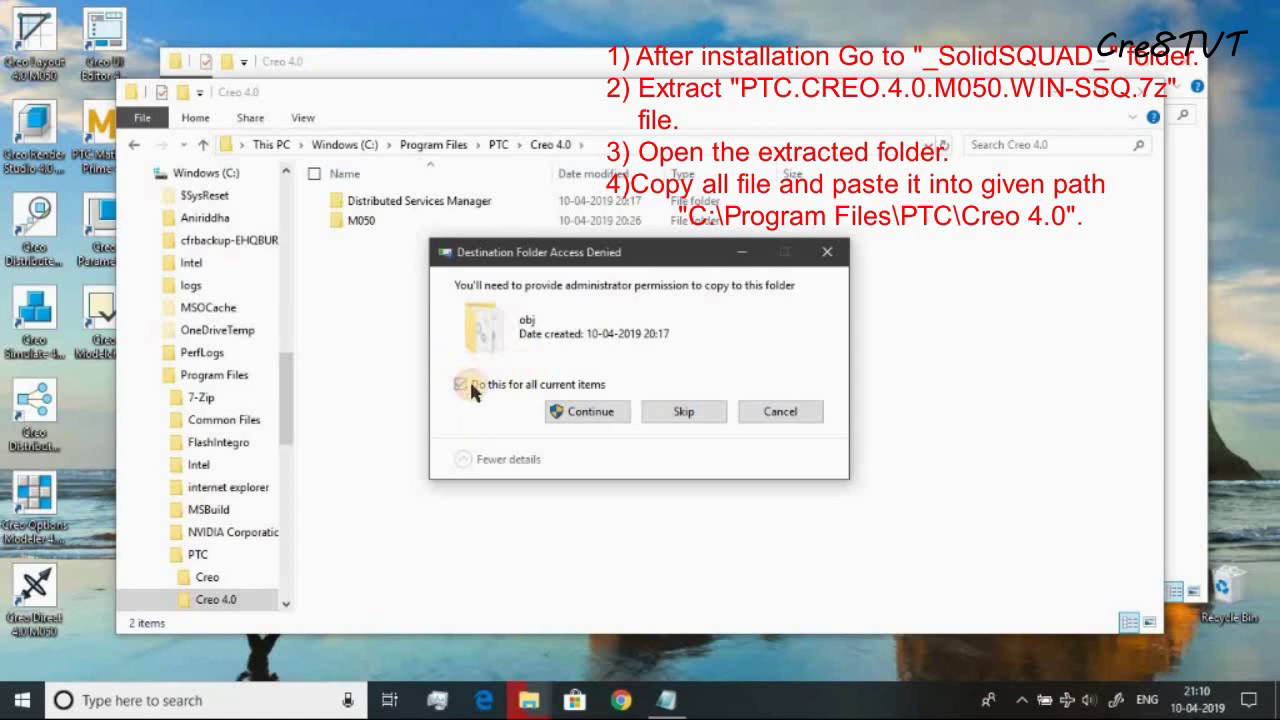
left_click(591, 420)
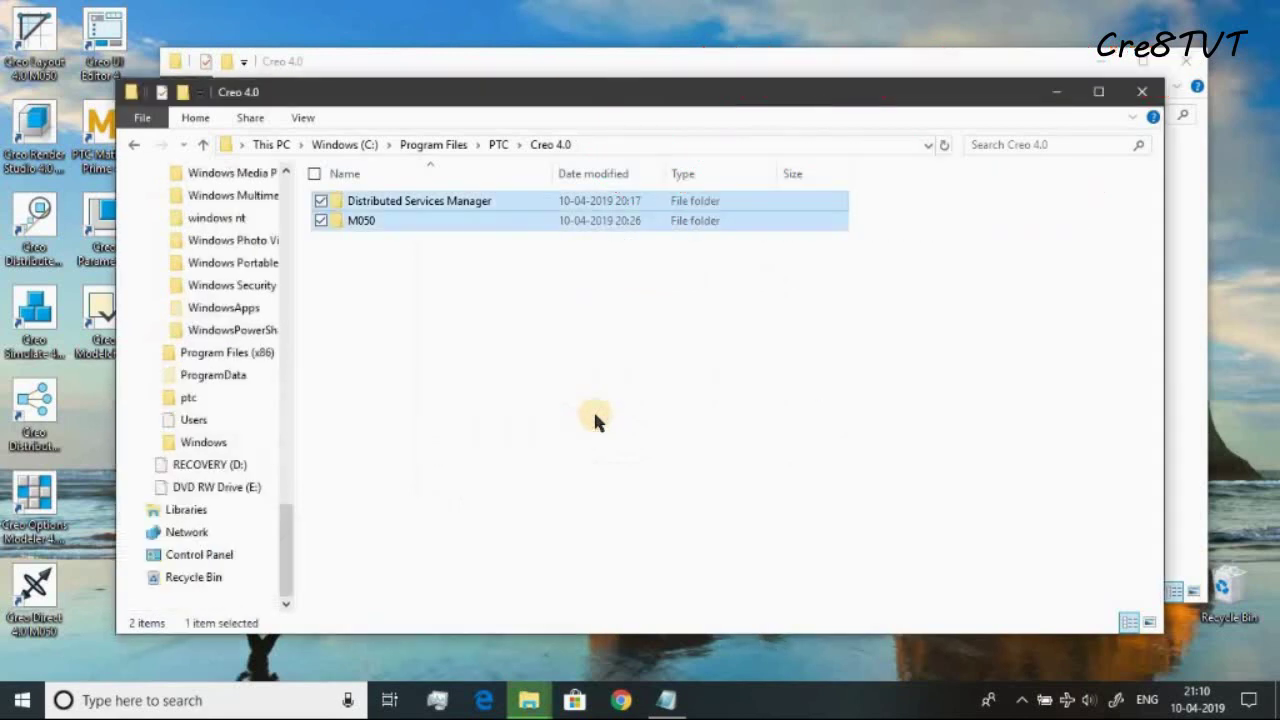
left_click(505, 333)
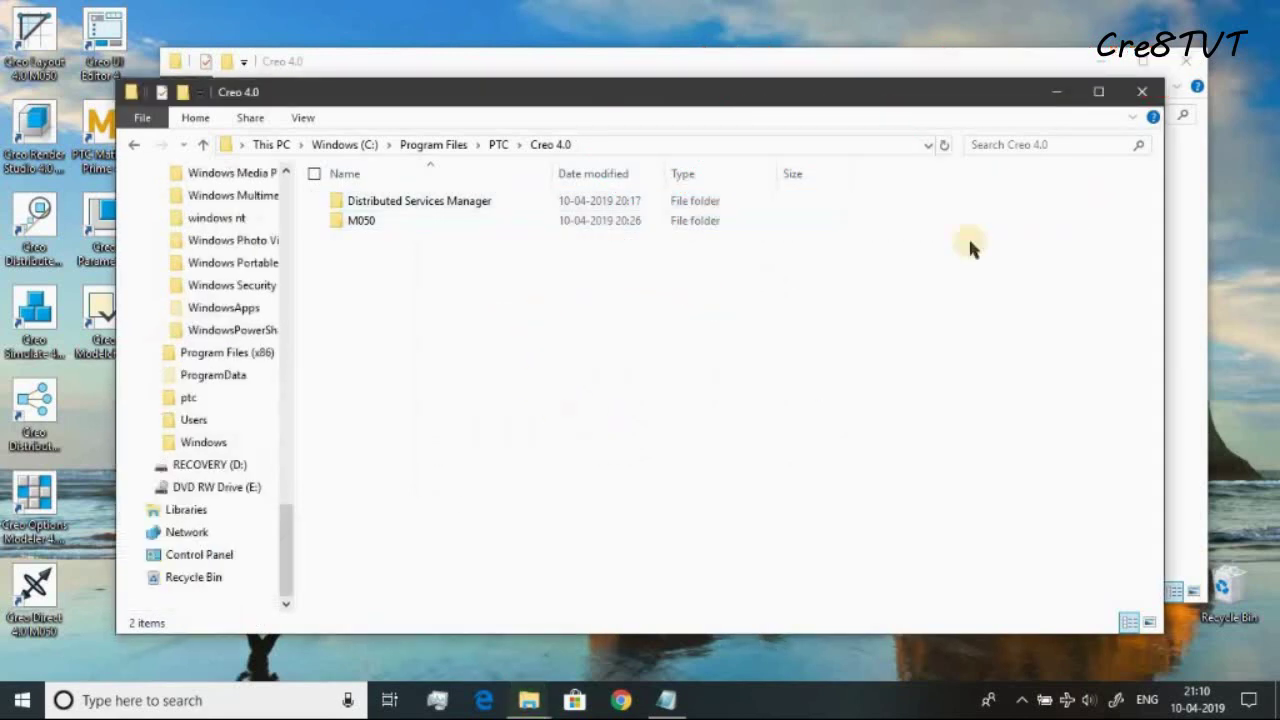
left_click(1145, 93)
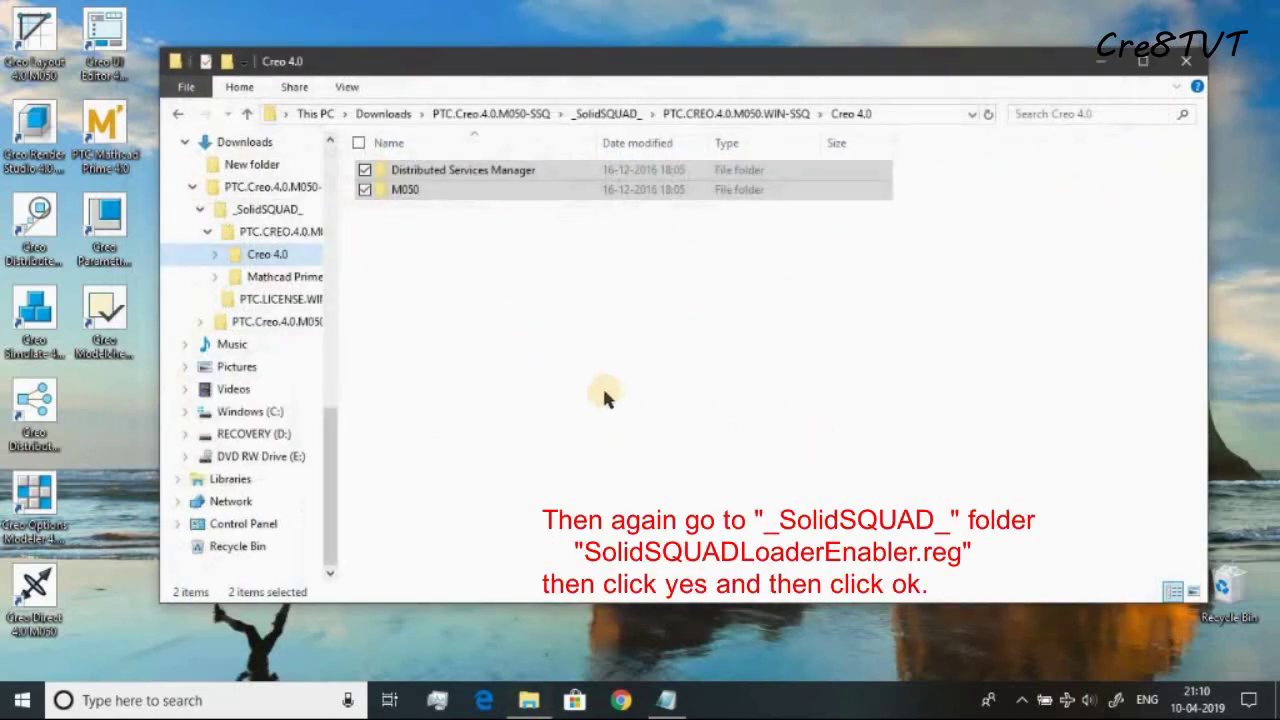
- Go back to the _SolidSQUAD_ folder and add SolidSQUADLoaderEnabler.reg to the Windows registry
left_click(602, 385)
left_click(606, 113)
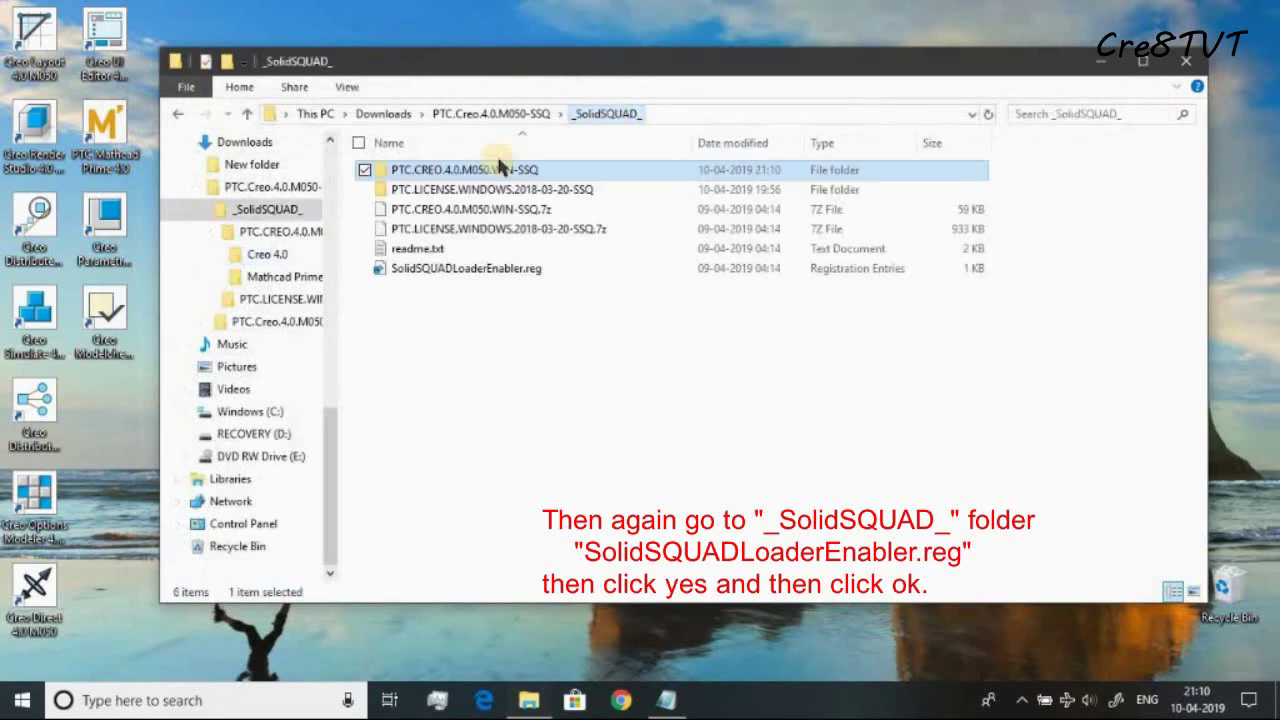
left_click(500, 269)
double_click(516, 270)
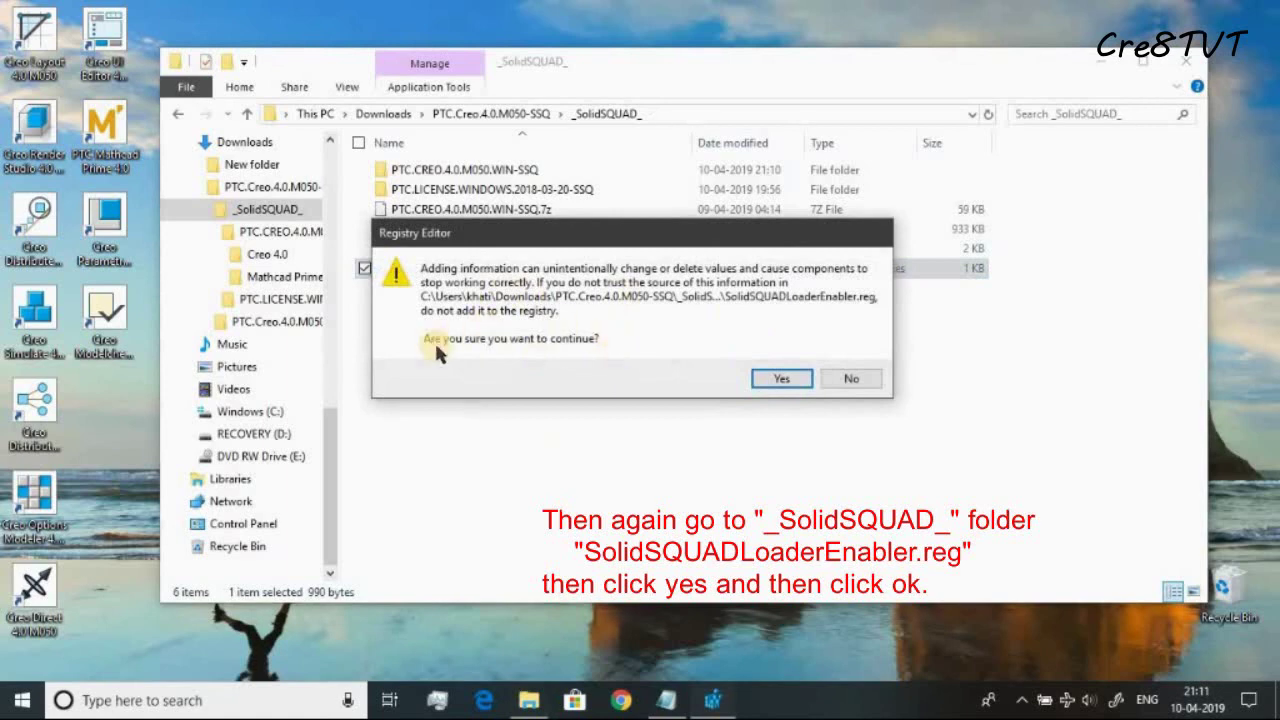
left_click(781, 377)
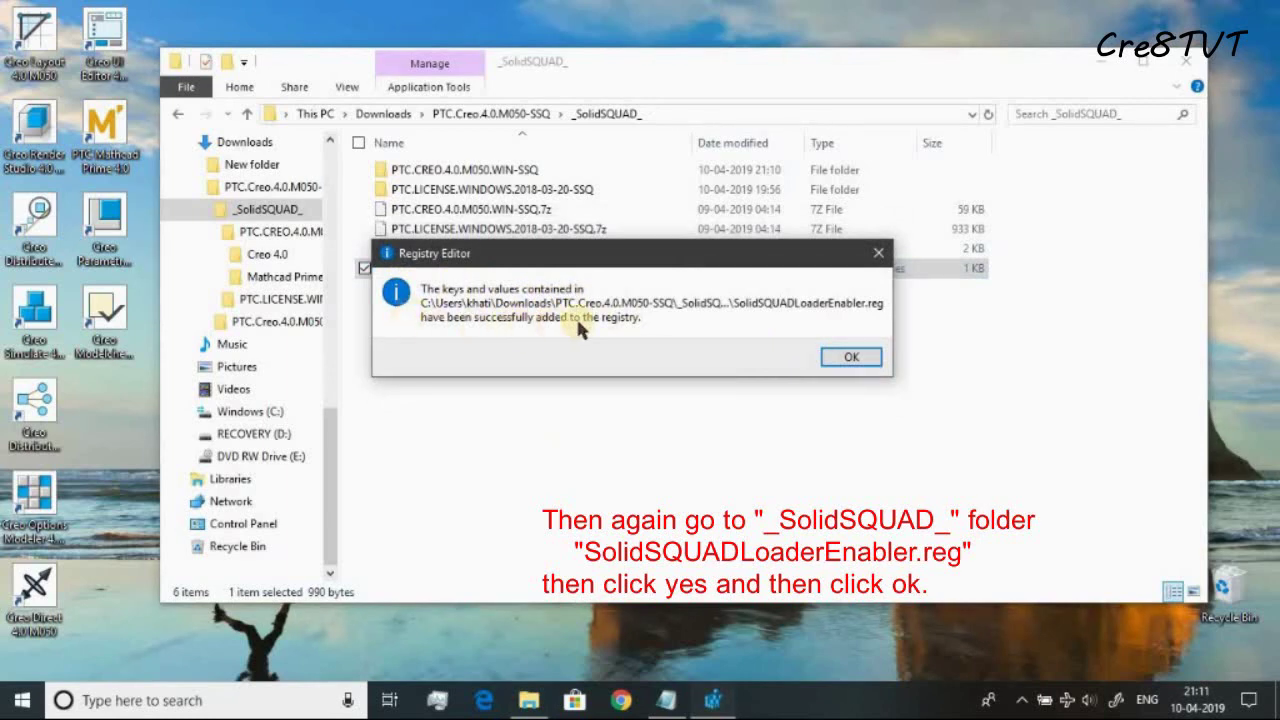
left_click(850, 360)
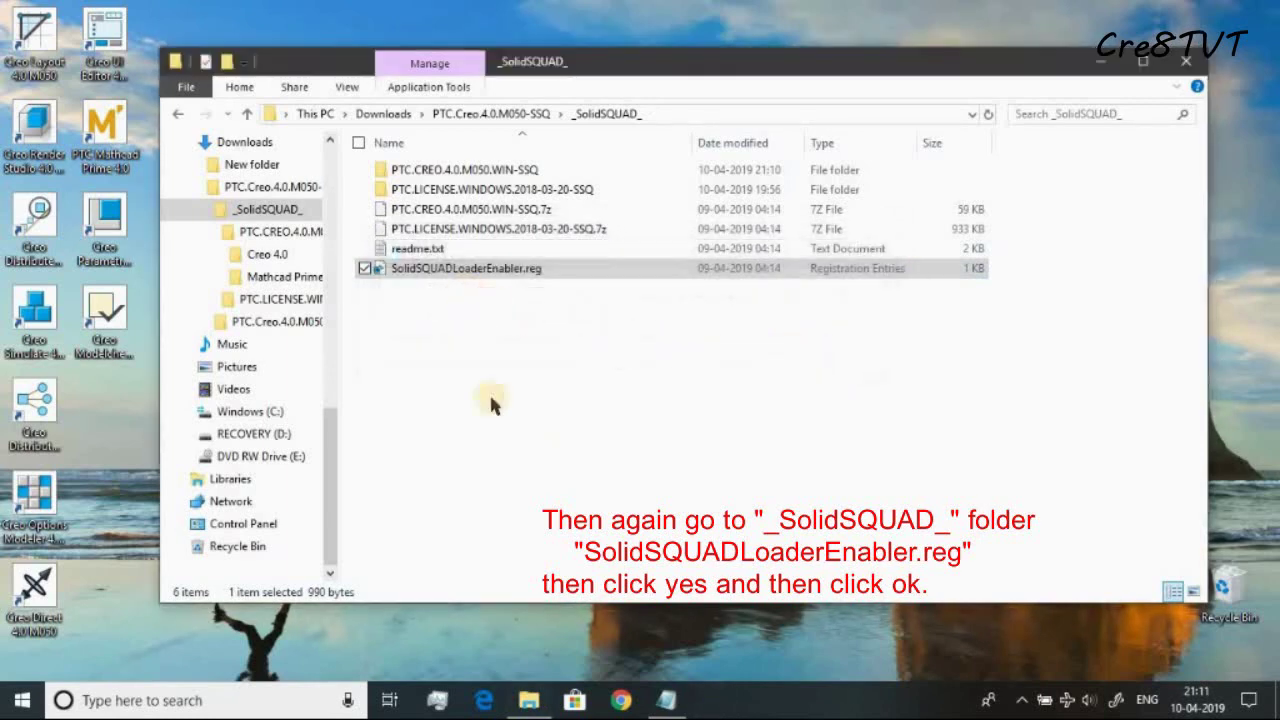
mouse_move(670, 700)
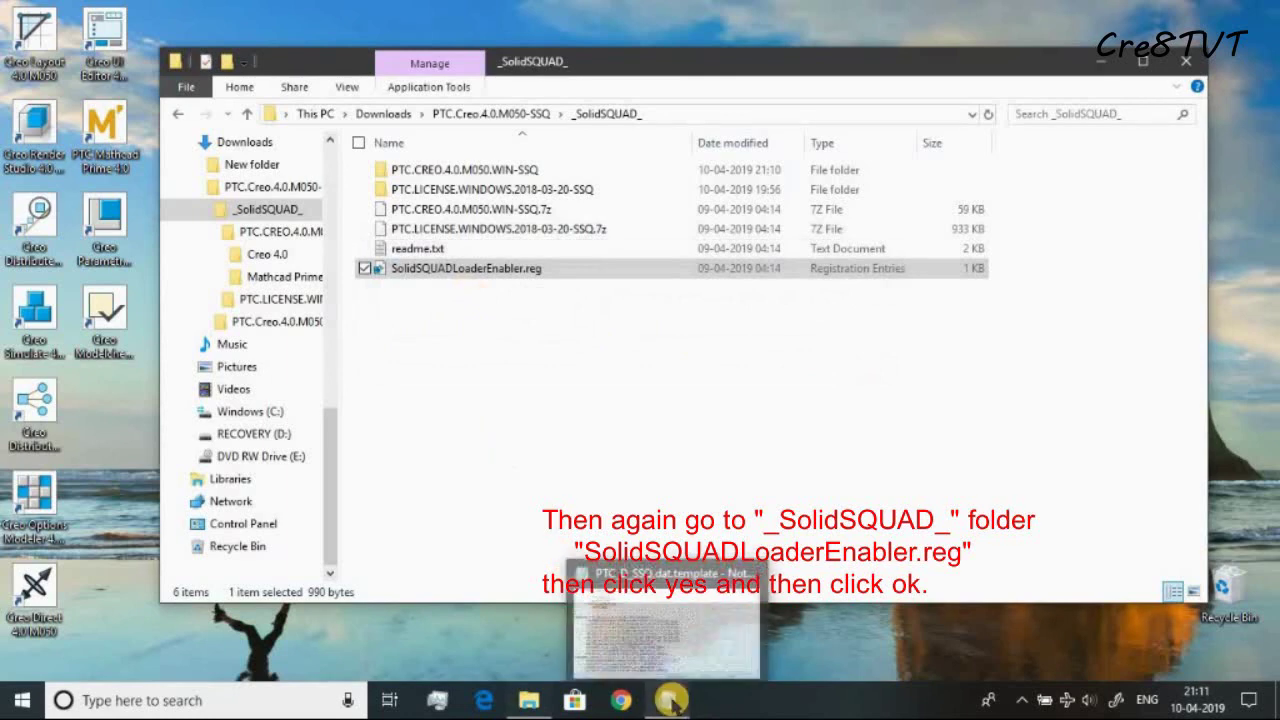